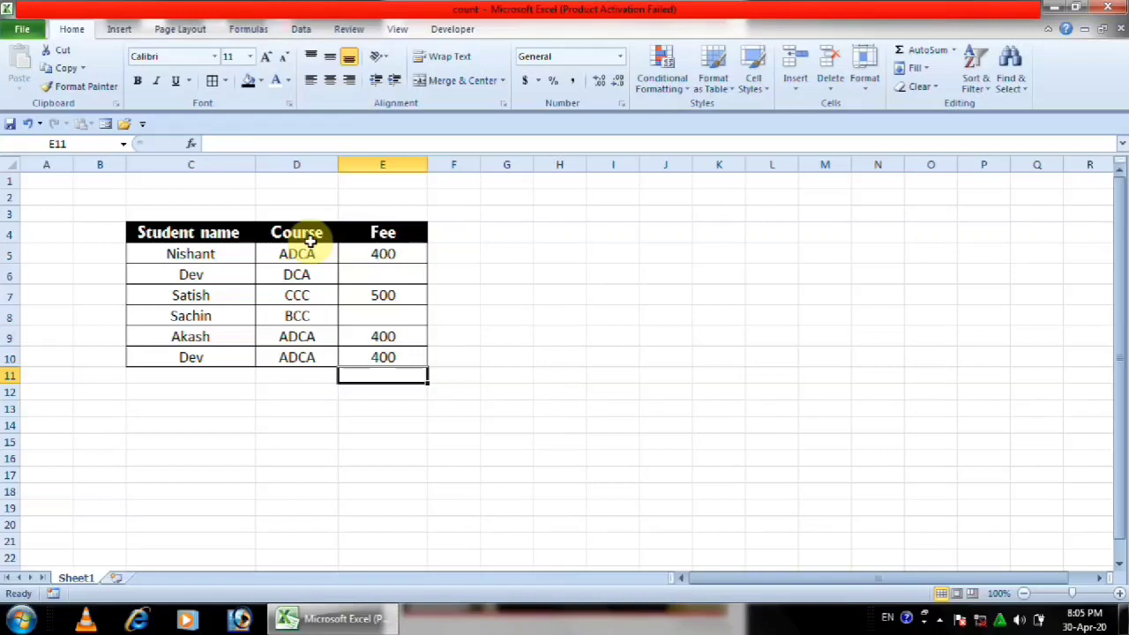
{"action": "left_click", "coordinate": [203, 256]}
{"action": "left_click", "coordinate": [203, 298]}
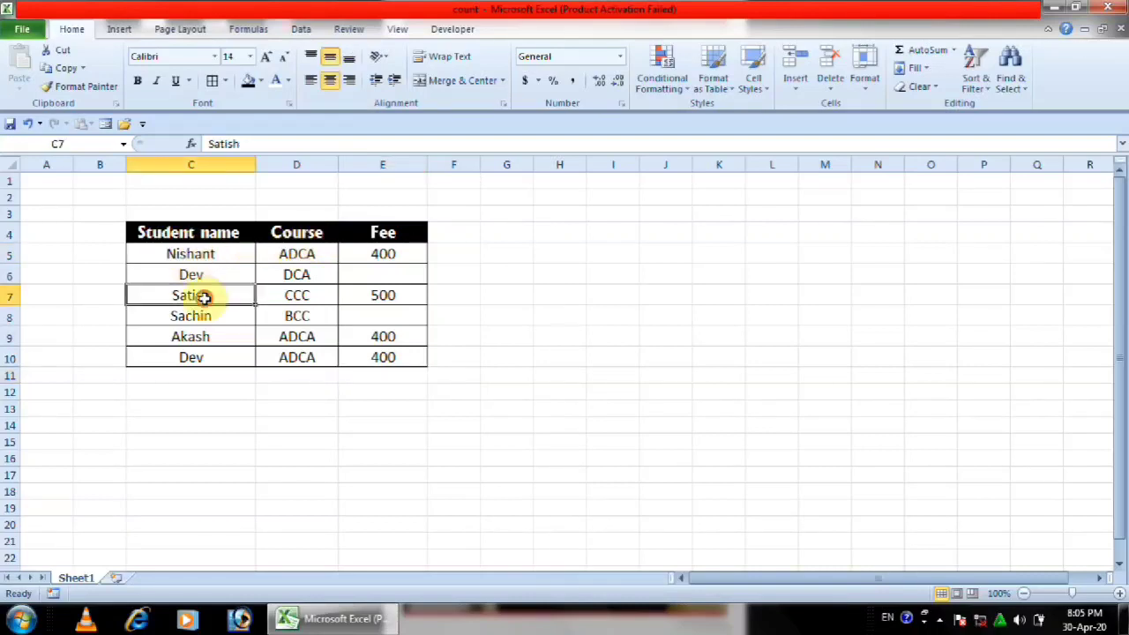
{"action": "left_click", "coordinate": [205, 336]}
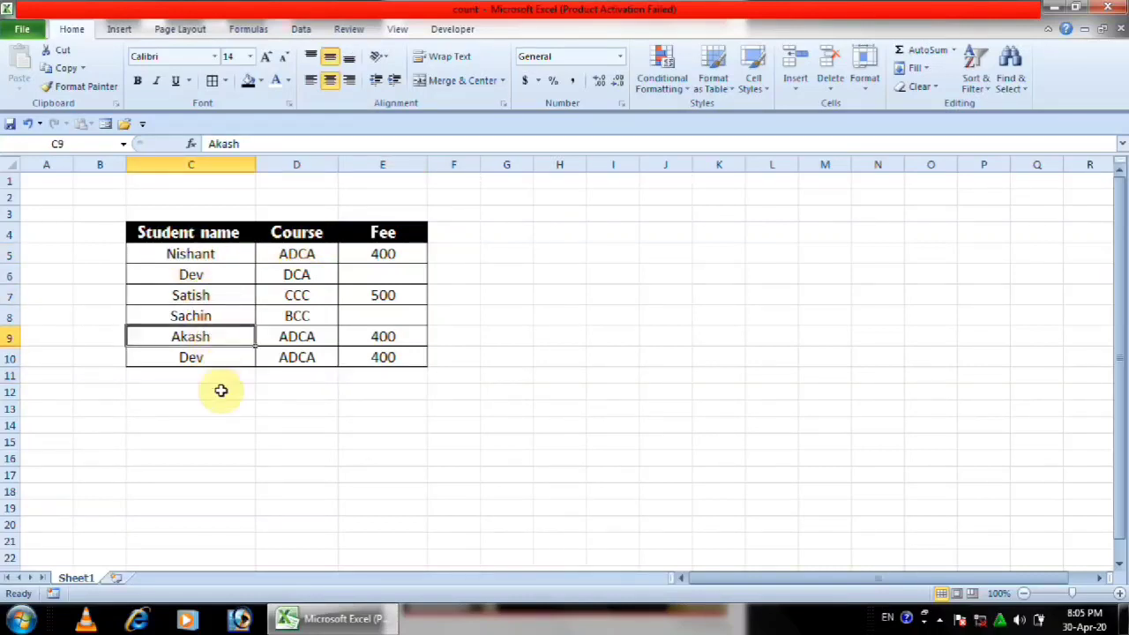
{"action": "left_click", "coordinate": [221, 390]}
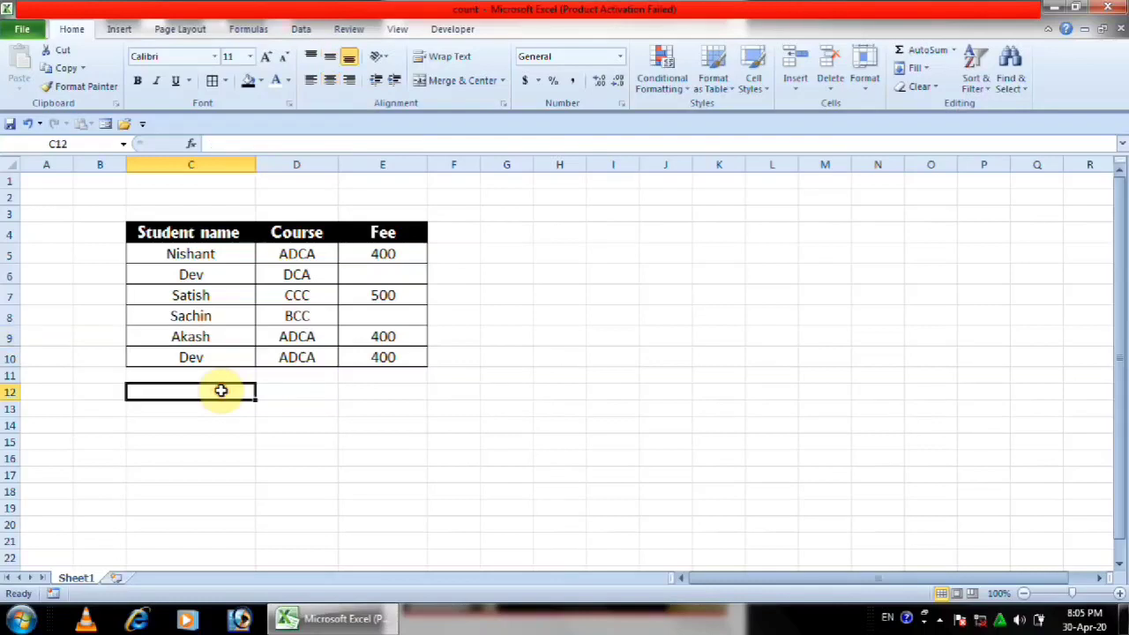
{"action": "left_click", "coordinate": [391, 427]}
{"action": "left_click", "coordinate": [683, 398]}
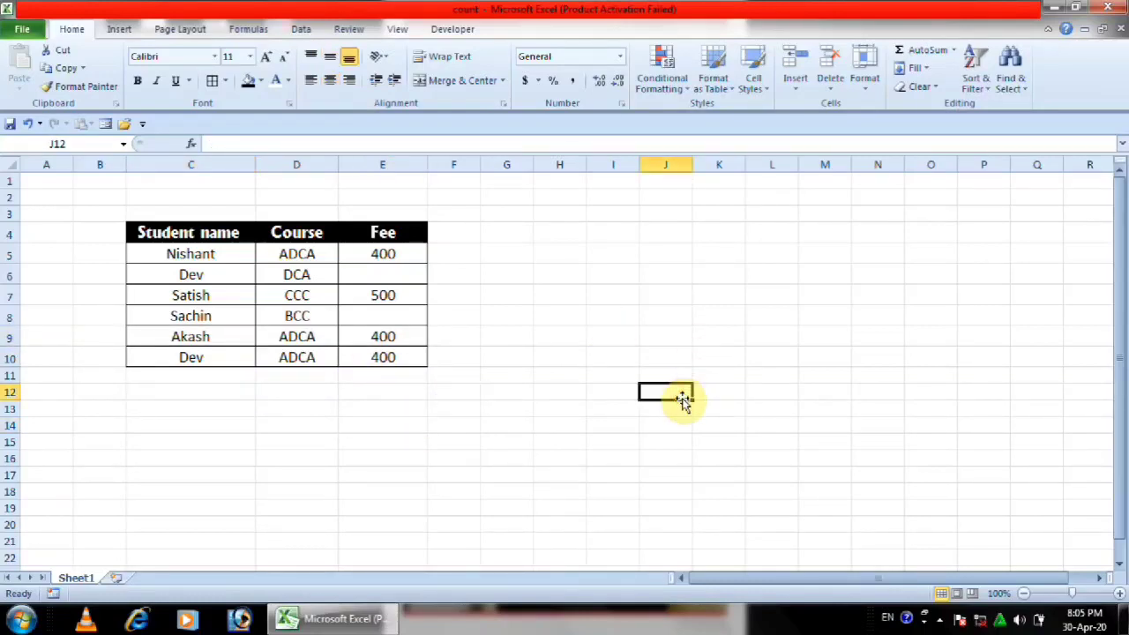
{"action": "left_click", "coordinate": [525, 422]}
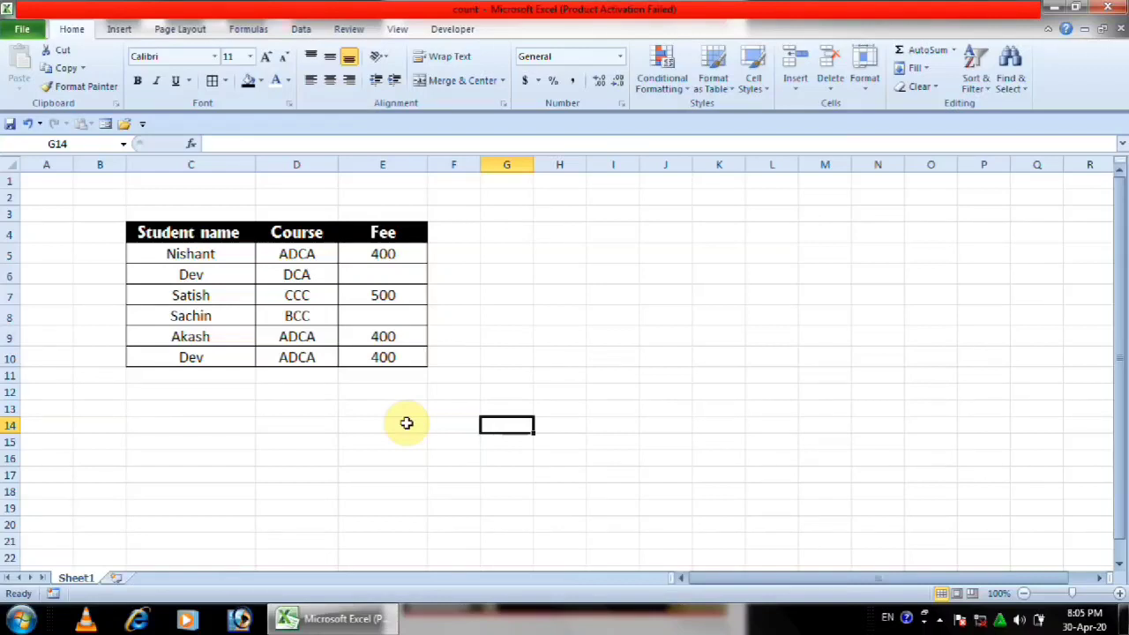
{"action": "left_click", "coordinate": [543, 298]}
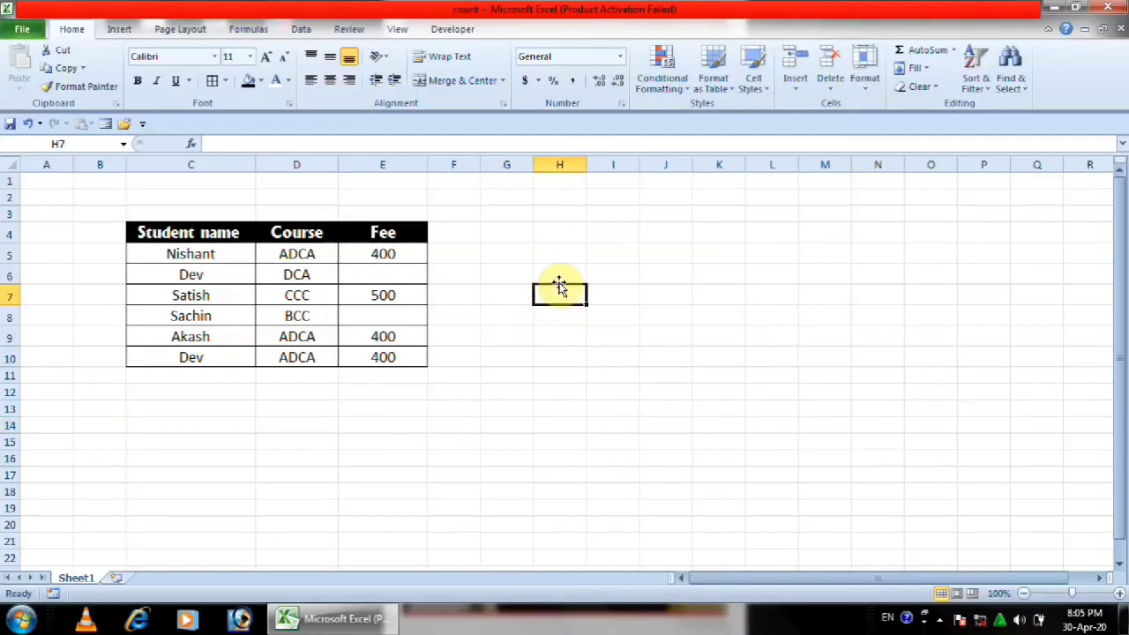
Step: Merge and center cells H4:J5, align them vertically to the middle, and enter the heading COUNTIF
{"action": "left_click", "coordinate": [549, 234]}
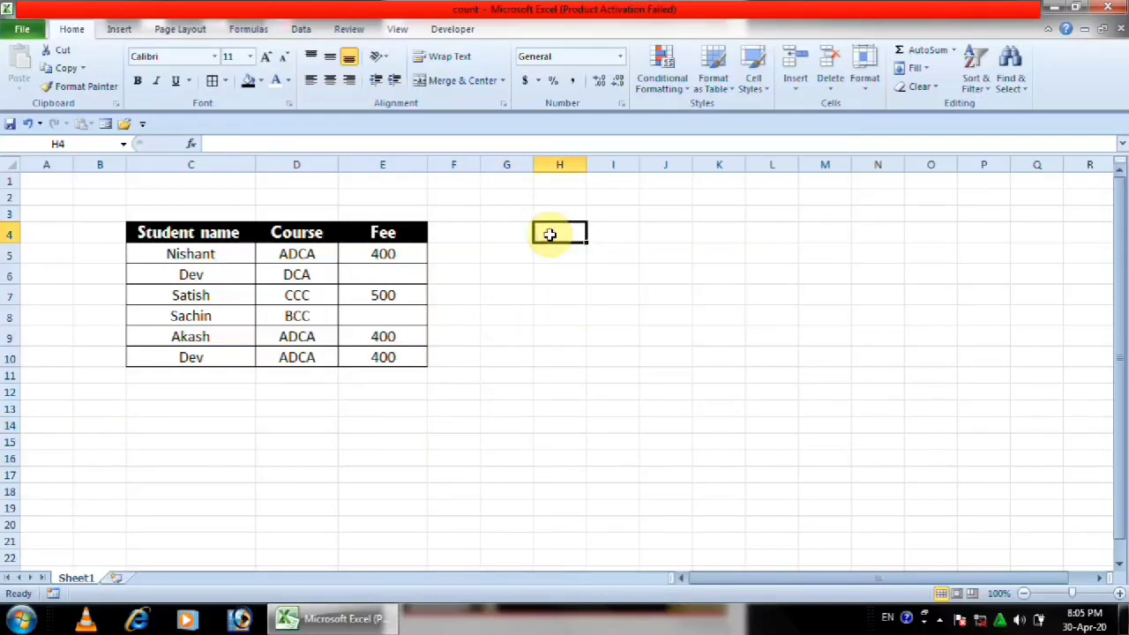
{"action": "left_click_drag", "start_coordinate": [550, 234], "coordinate": [668, 252]}
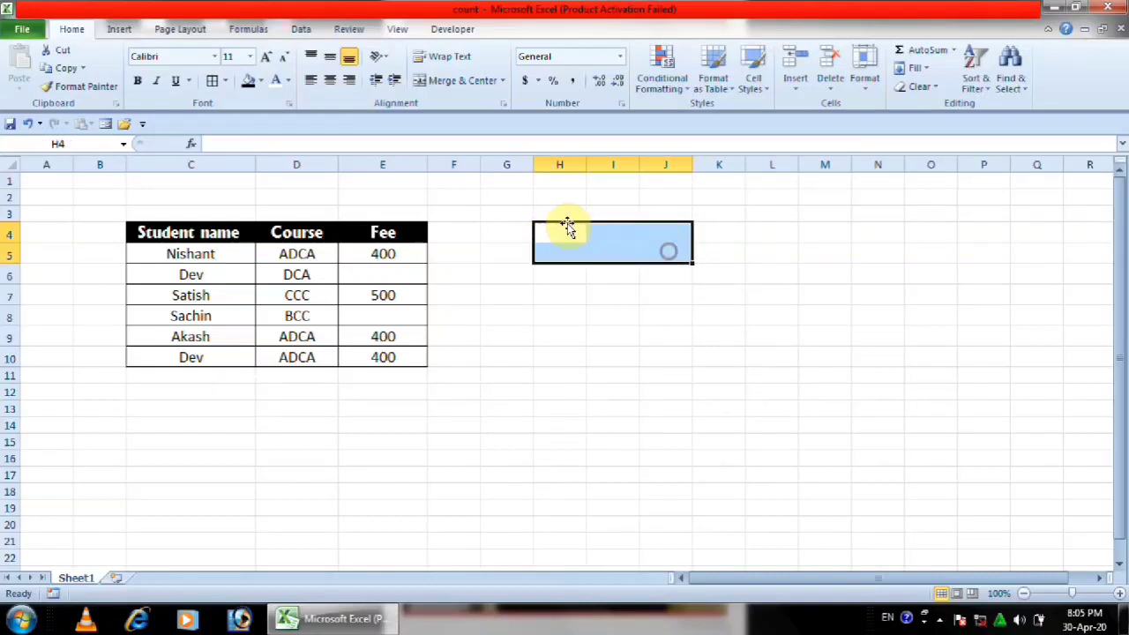
{"action": "left_click", "coordinate": [452, 83]}
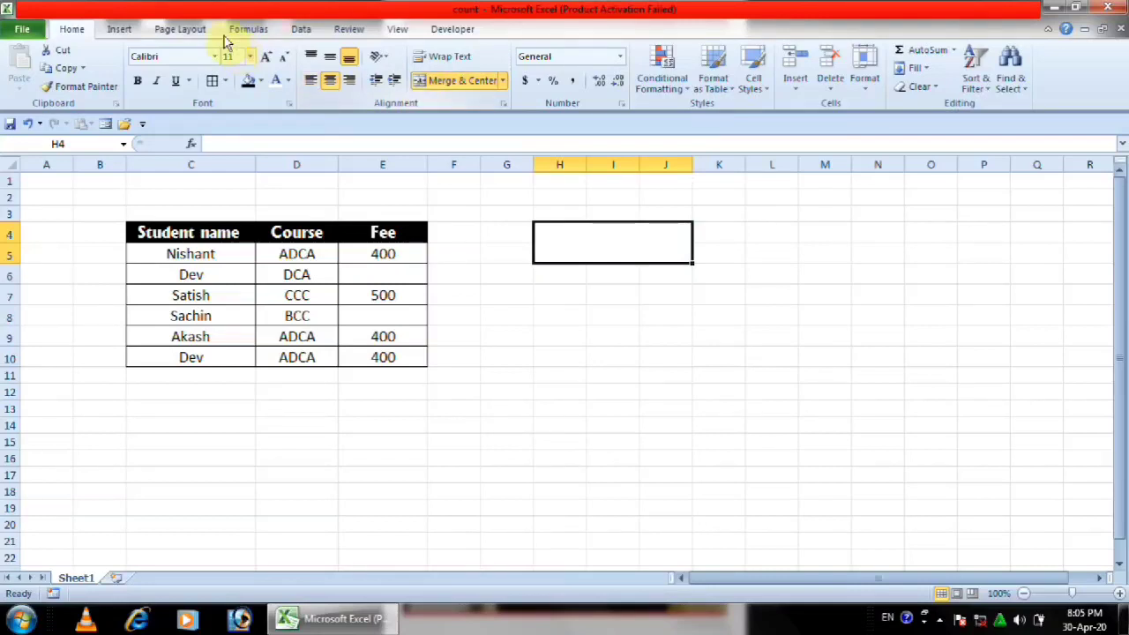
{"action": "left_click", "coordinate": [330, 57]}
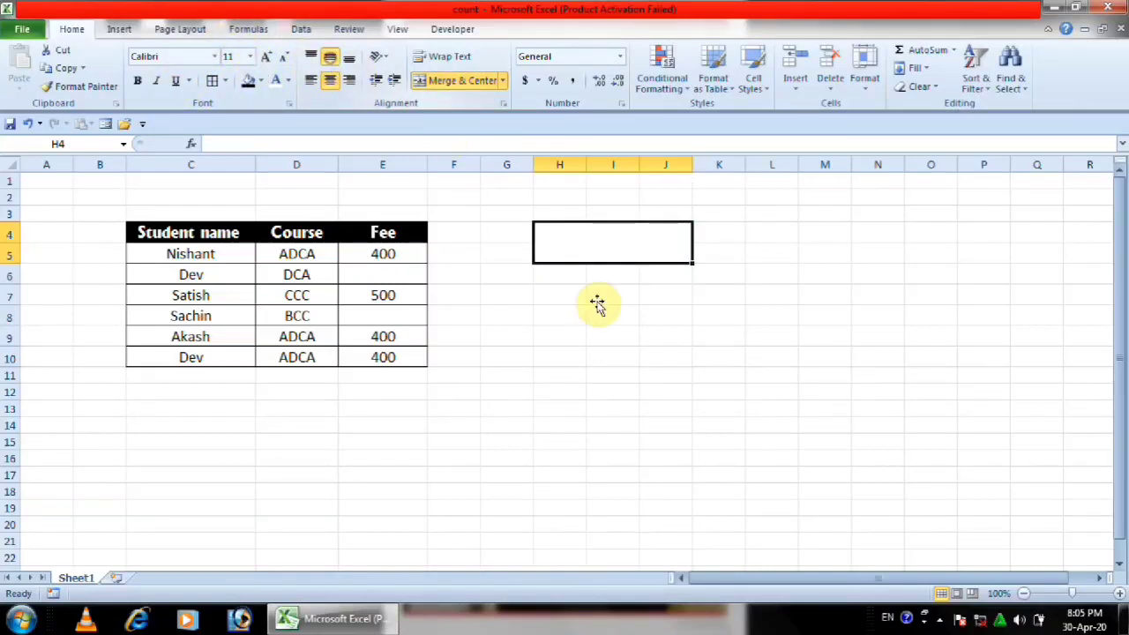
{"action": "type", "text": "COUNTIF"}
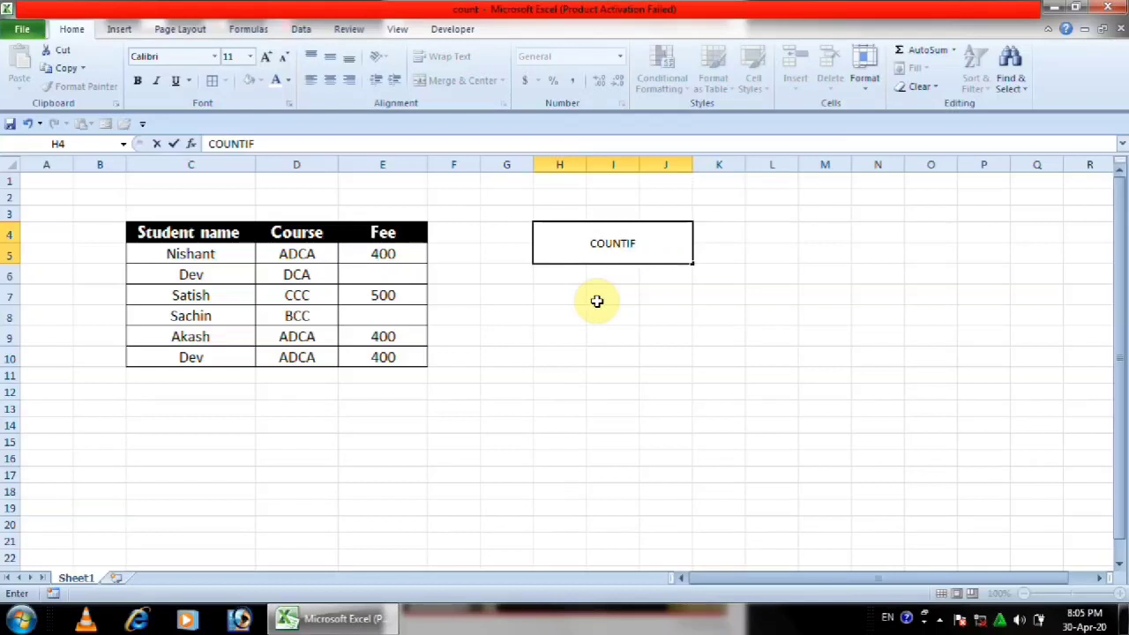
{"action": "key", "text": "Return"}
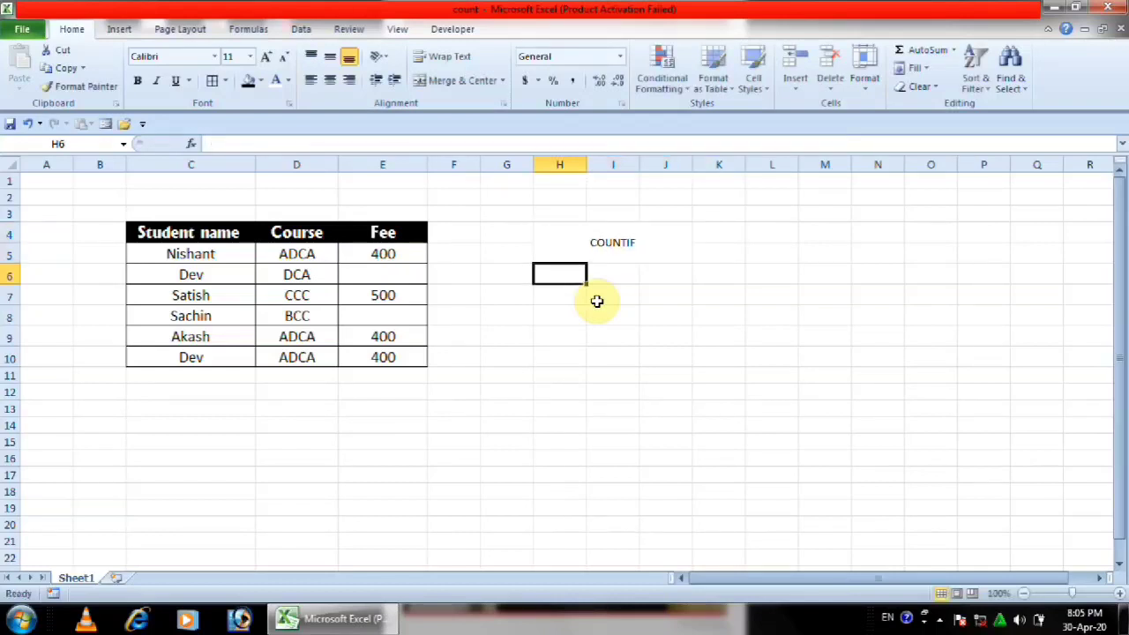
Step: Format the COUNTIF heading with a thick box border, bold text and a font size five steps larger
{"action": "left_click", "coordinate": [627, 239]}
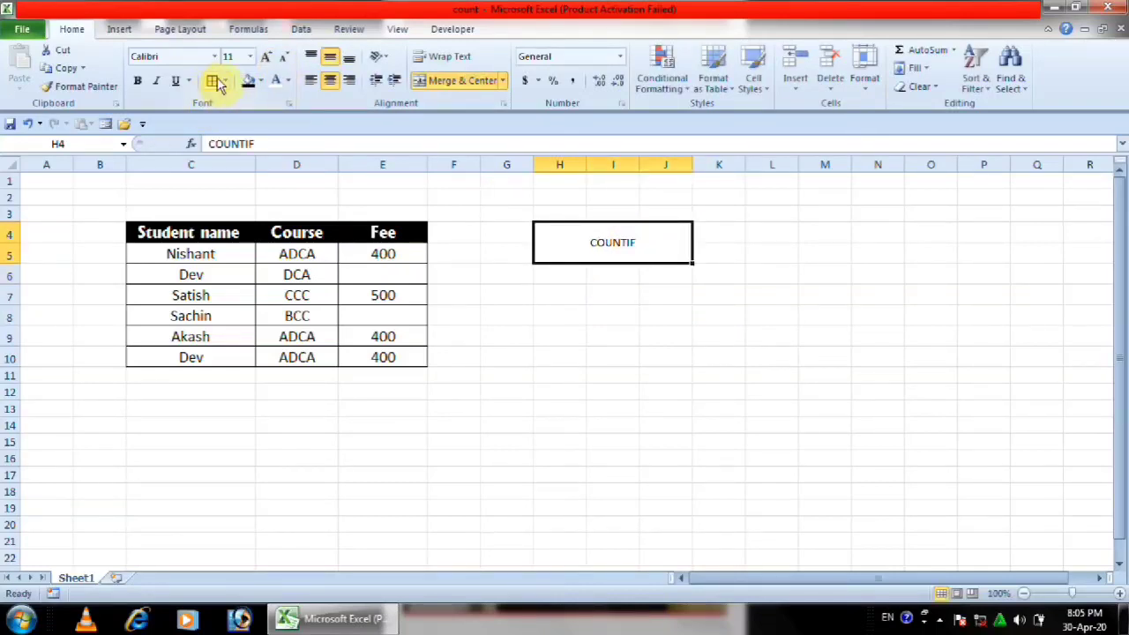
{"action": "left_click", "coordinate": [225, 80]}
{"action": "left_click", "coordinate": [256, 253]}
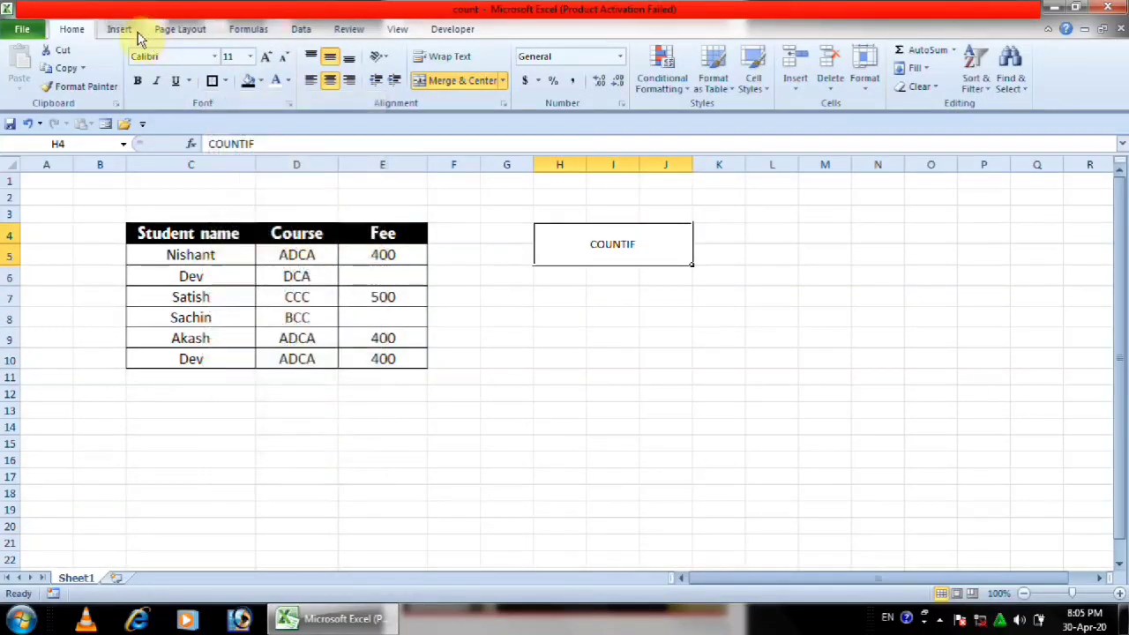
{"action": "left_click", "coordinate": [137, 80]}
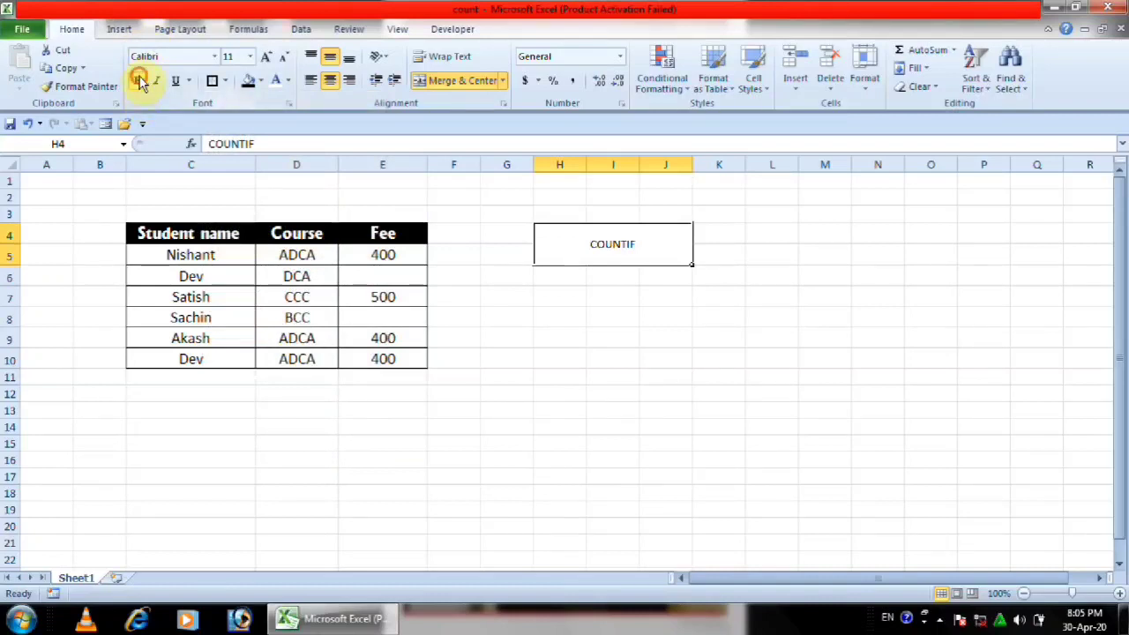
{"action": "left_click", "coordinate": [266, 57]}
{"action": "left_click", "coordinate": [266, 56]}
{"action": "left_click", "coordinate": [265, 56]}
{"action": "left_click", "coordinate": [265, 56]}
{"action": "left_click", "coordinate": [265, 57]}
{"action": "left_click", "coordinate": [609, 292]}
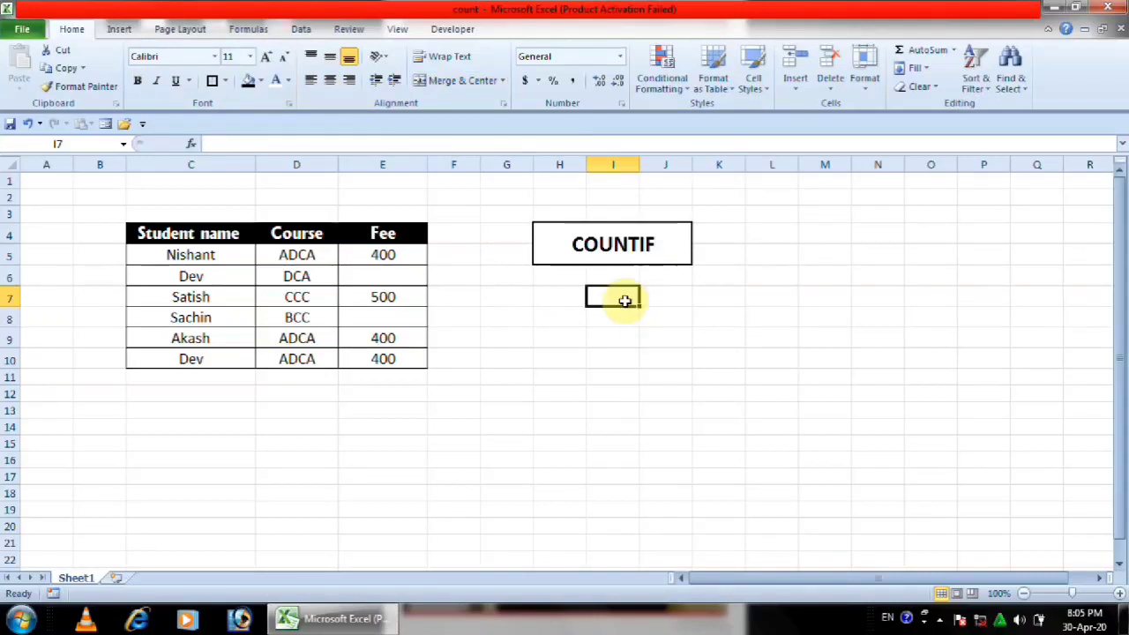
{"action": "left_click", "coordinate": [575, 297]}
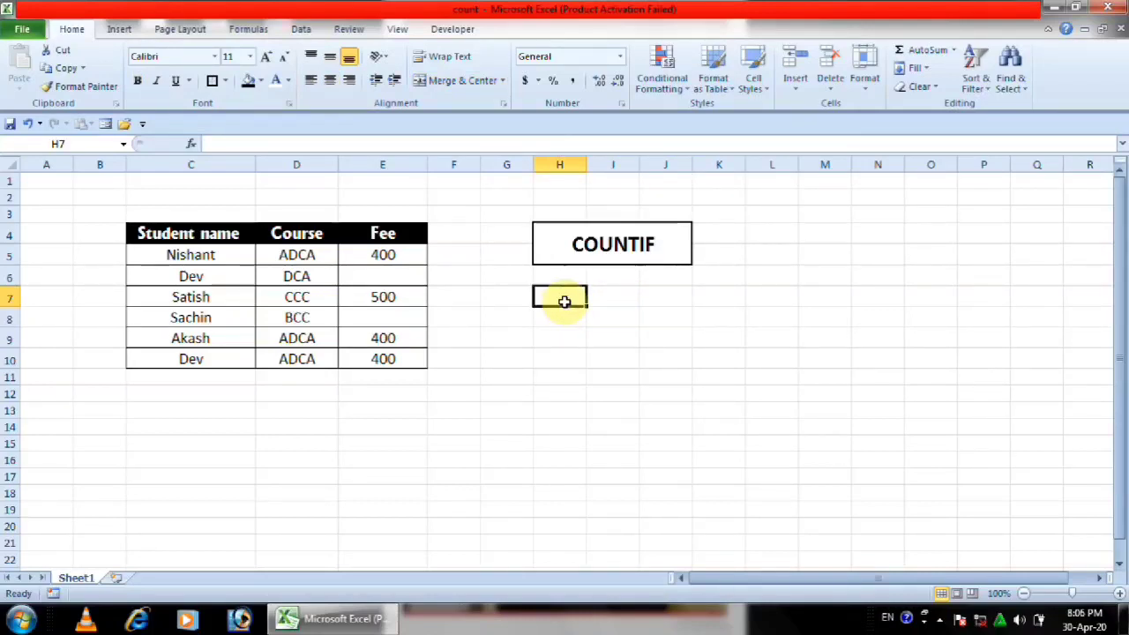
{"action": "type", "text": "DEV"}
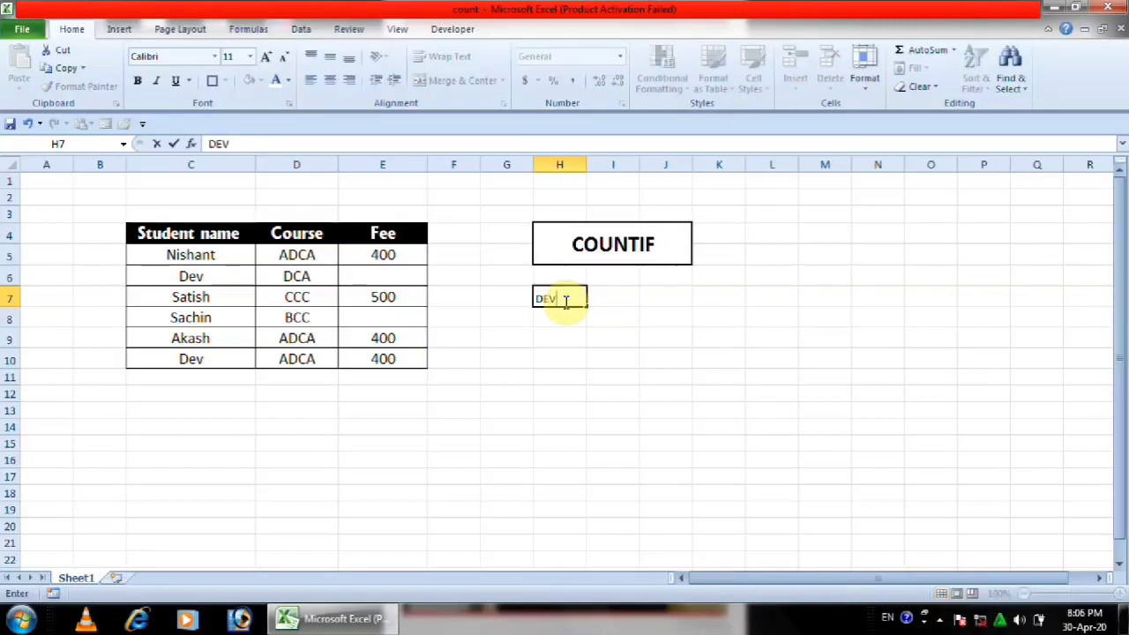
{"action": "key", "text": "Return"}
{"action": "left_click", "coordinate": [567, 297]}
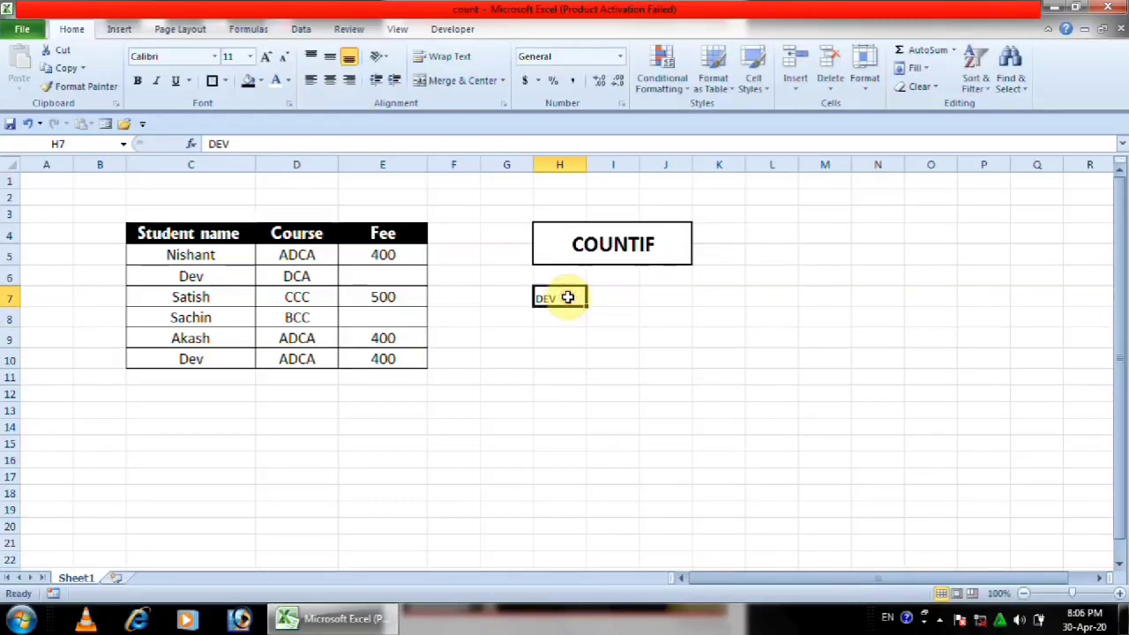
{"action": "left_click", "coordinate": [619, 298]}
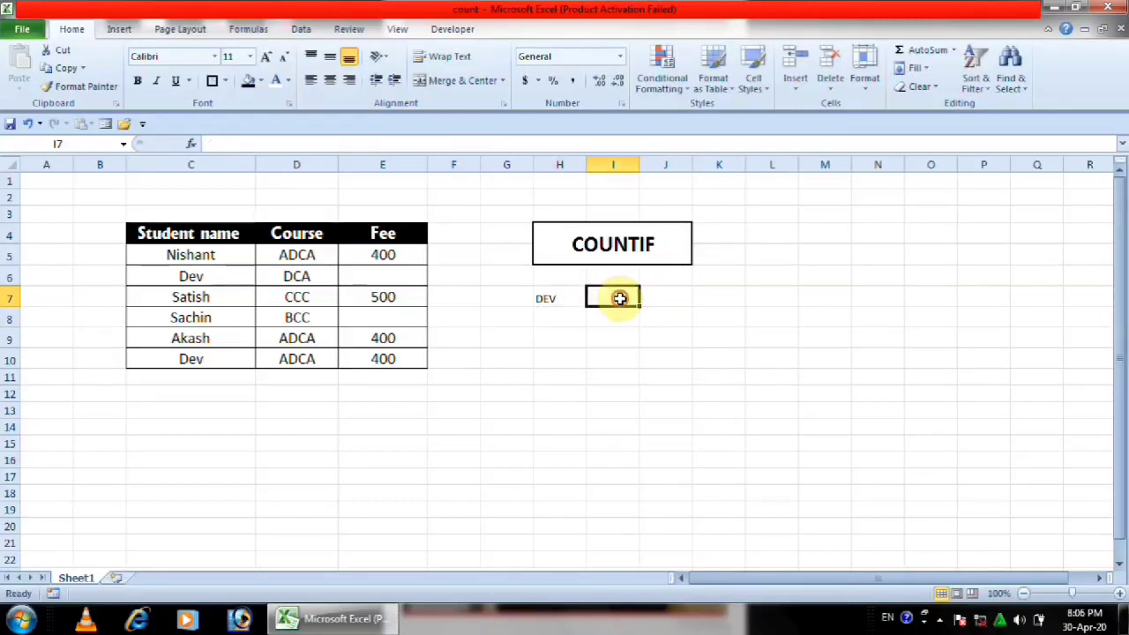
{"action": "left_click", "coordinate": [565, 297]}
{"action": "left_click", "coordinate": [614, 298]}
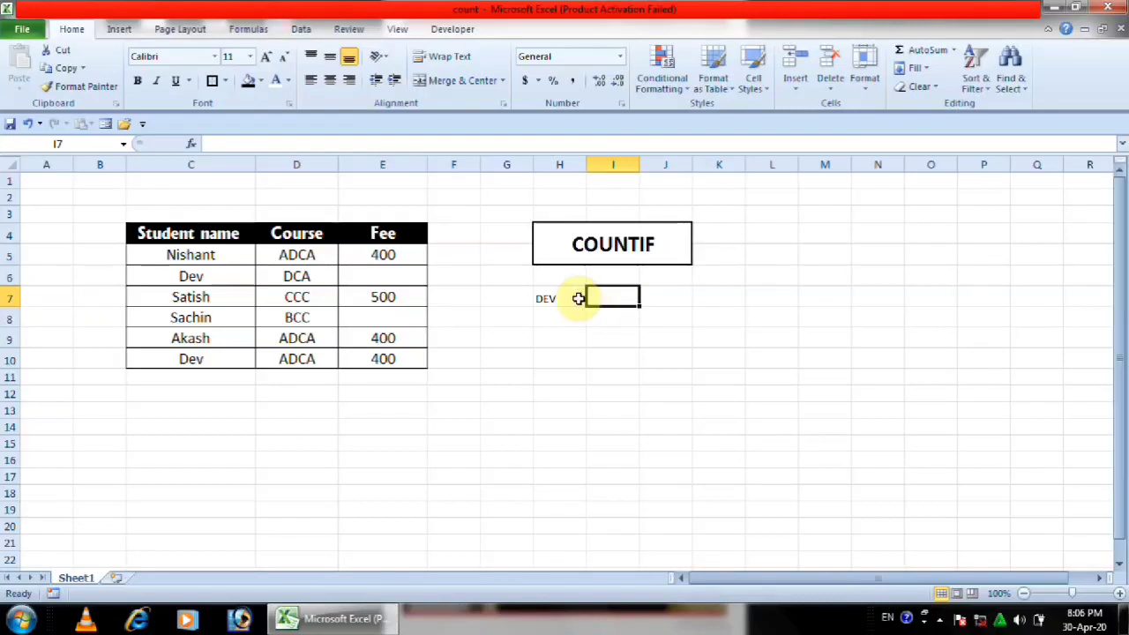
{"action": "left_click", "coordinate": [575, 297]}
{"action": "key", "text": "BackSpace"}
Step: Enter the formula =COUNTIF(C4:C10,H7) in cell I7 to count a student name given in H7
{"action": "left_click", "coordinate": [629, 297]}
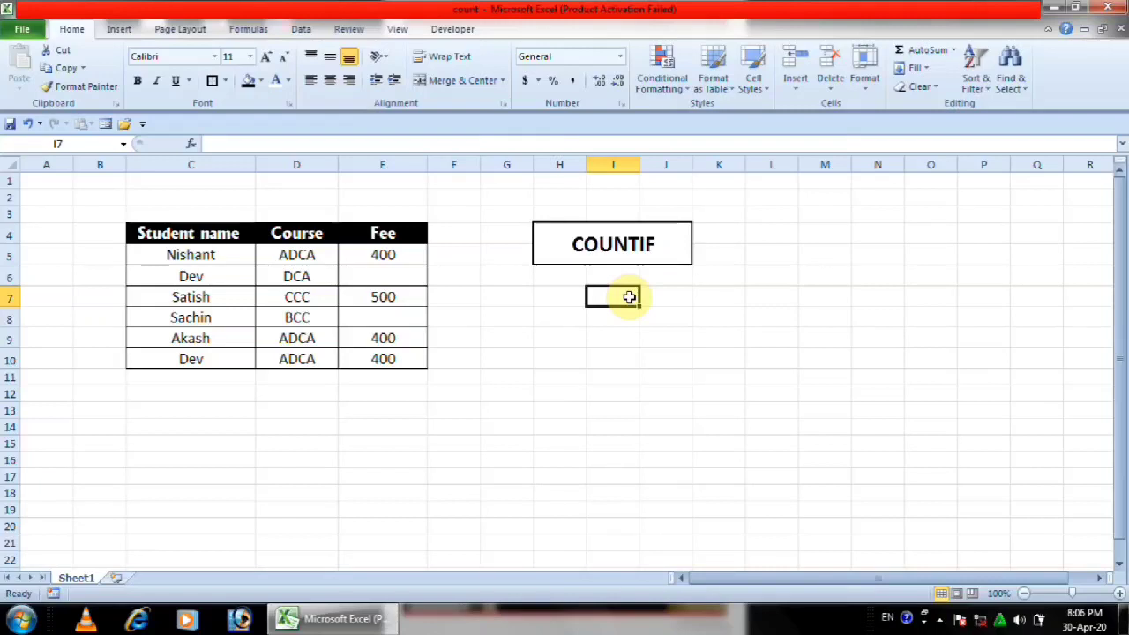
{"action": "type", "text": "=COUNTIF"}
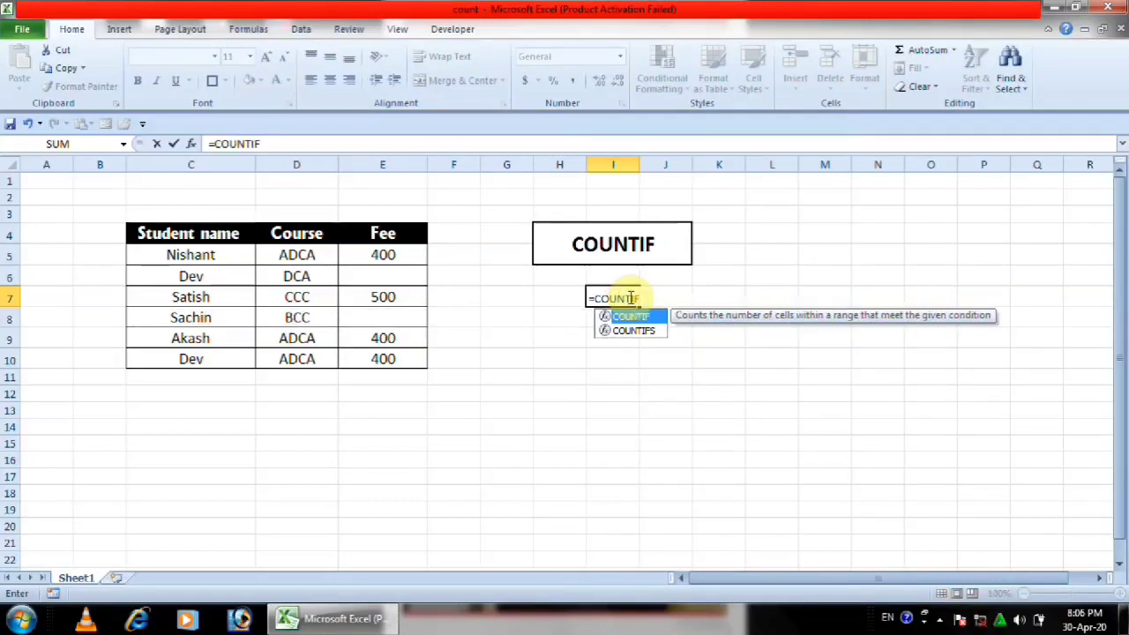
{"action": "type", "text": "("}
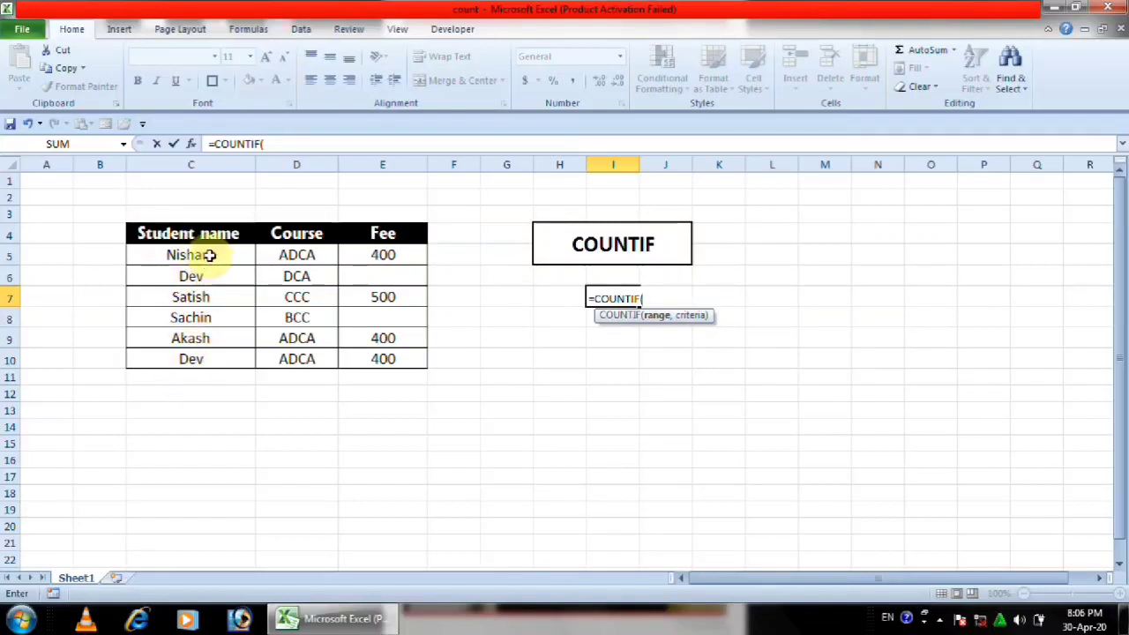
{"action": "left_click_drag", "start_coordinate": [208, 232], "coordinate": [208, 353]}
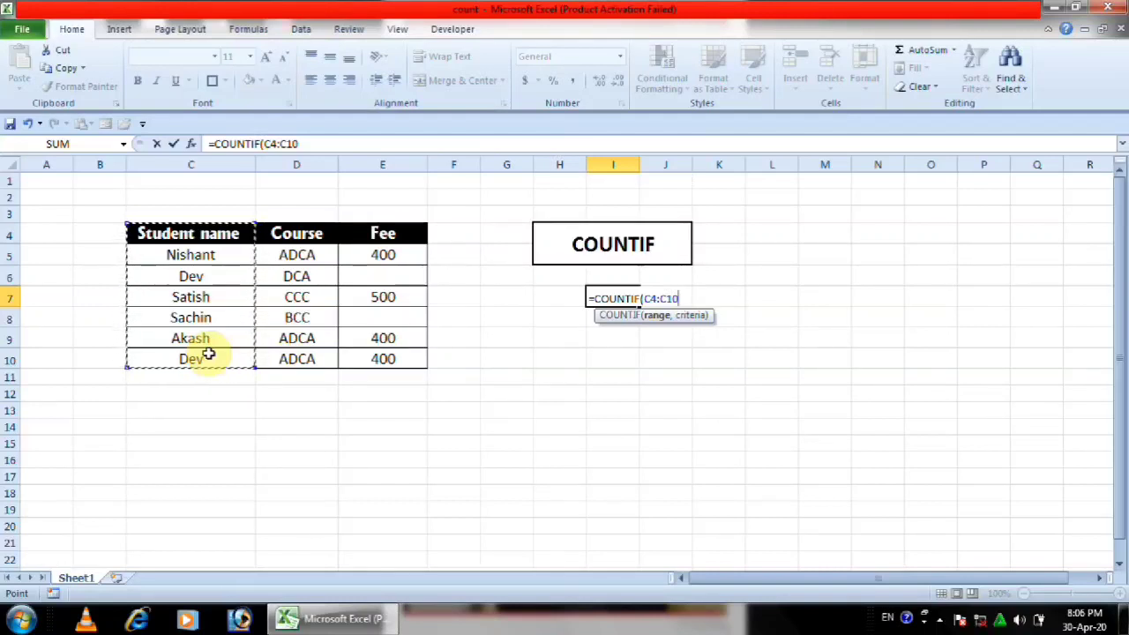
{"action": "type", "text": ","}
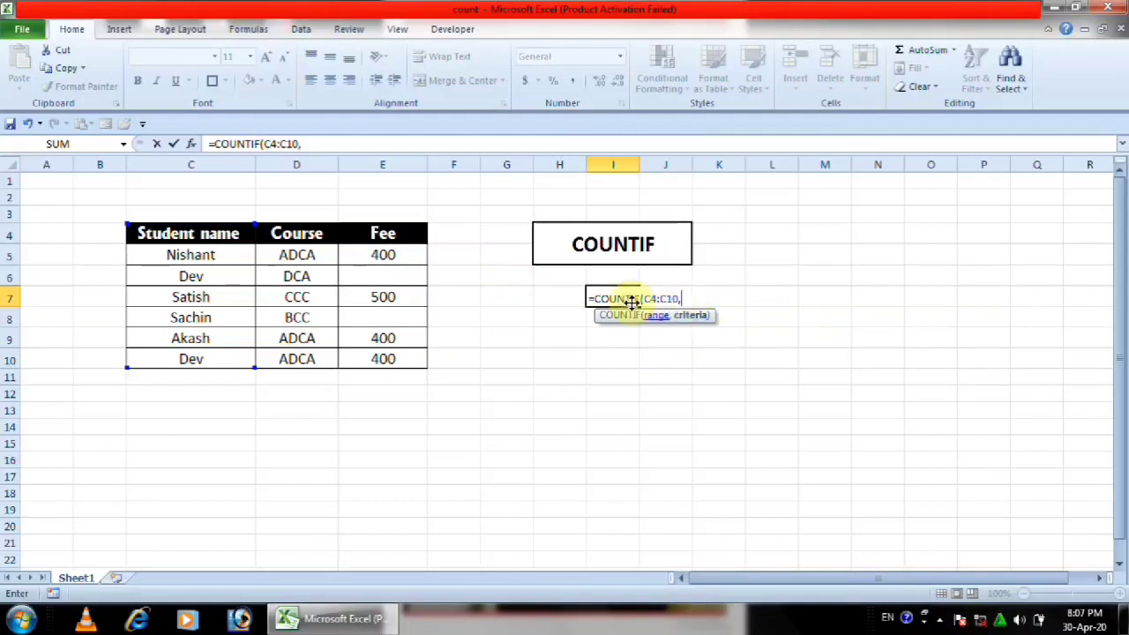
{"action": "left_click", "coordinate": [569, 295]}
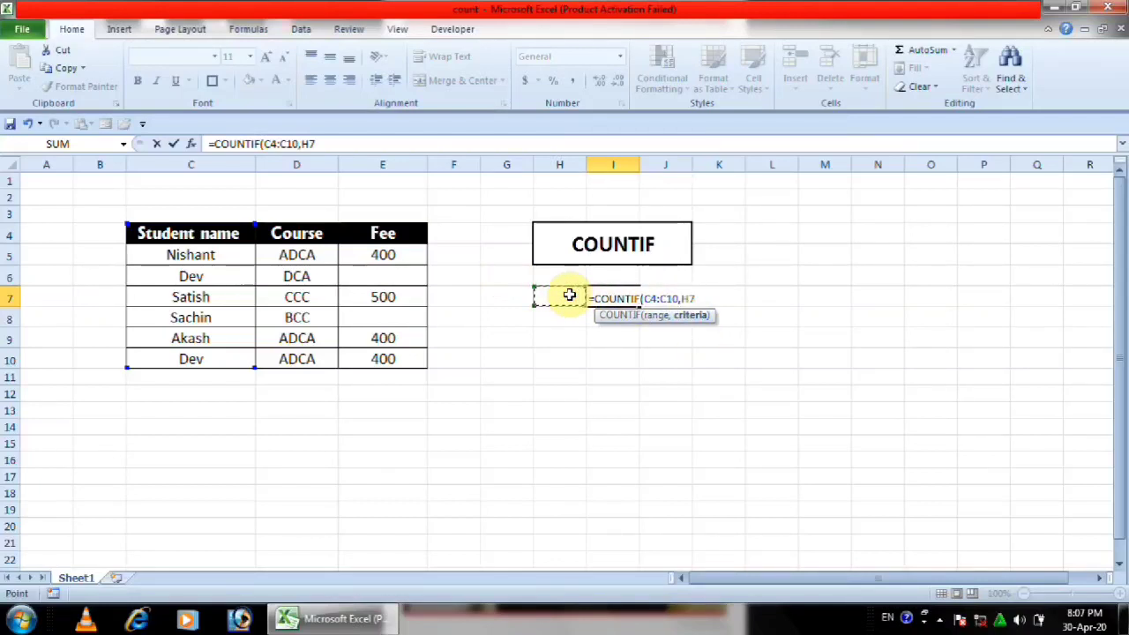
{"action": "type", "text": ")"}
{"action": "key", "text": "Return"}
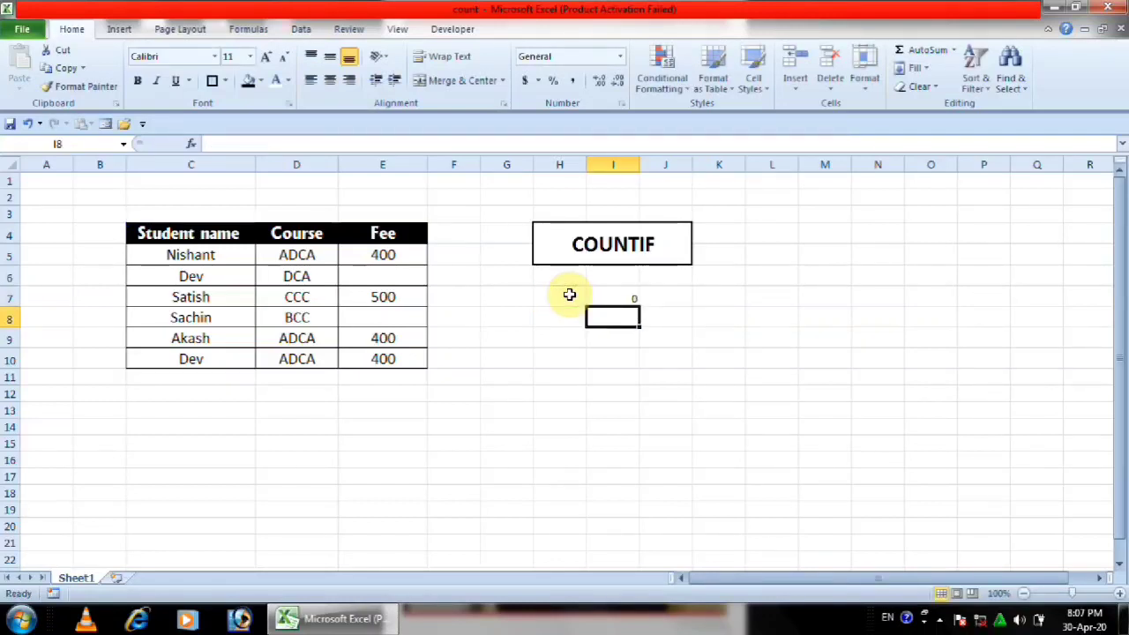
Step: Center cells H7:I7 horizontally and vertically, and make their text bold at font size 16
{"action": "left_click_drag", "start_coordinate": [569, 295], "coordinate": [617, 291]}
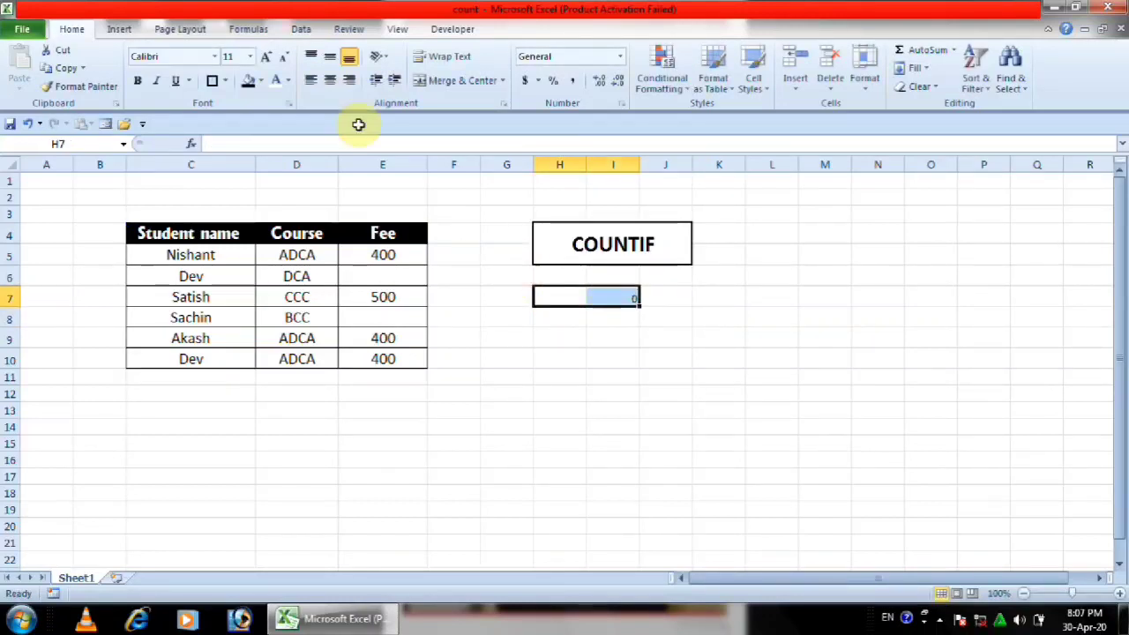
{"action": "left_click", "coordinate": [329, 79]}
{"action": "left_click", "coordinate": [329, 56]}
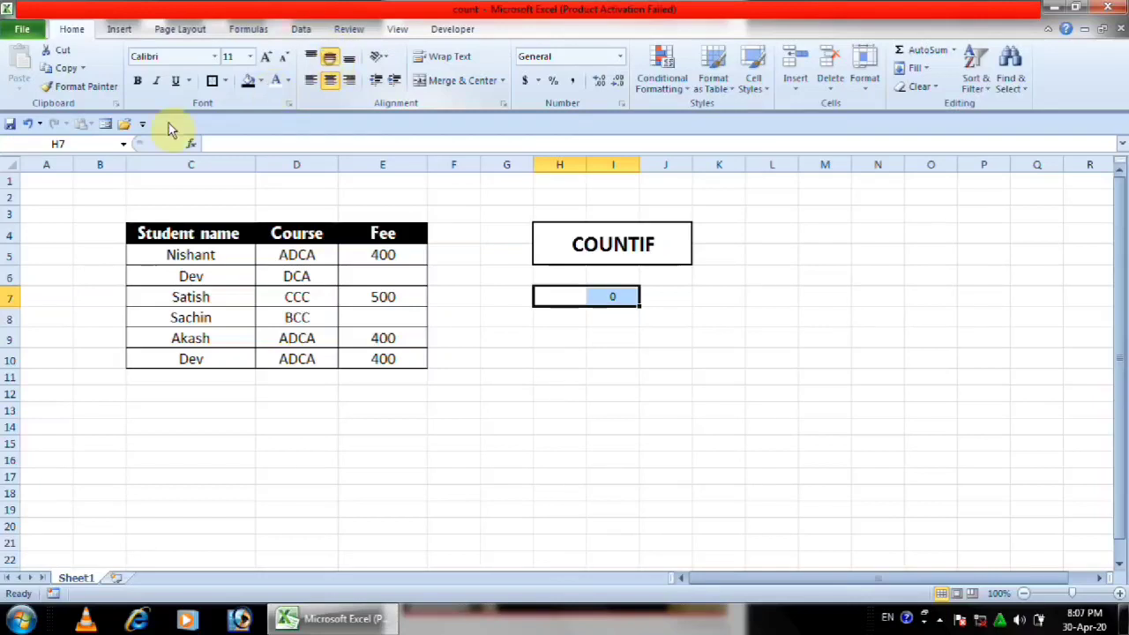
{"action": "left_click", "coordinate": [137, 80]}
{"action": "left_click", "coordinate": [265, 57]}
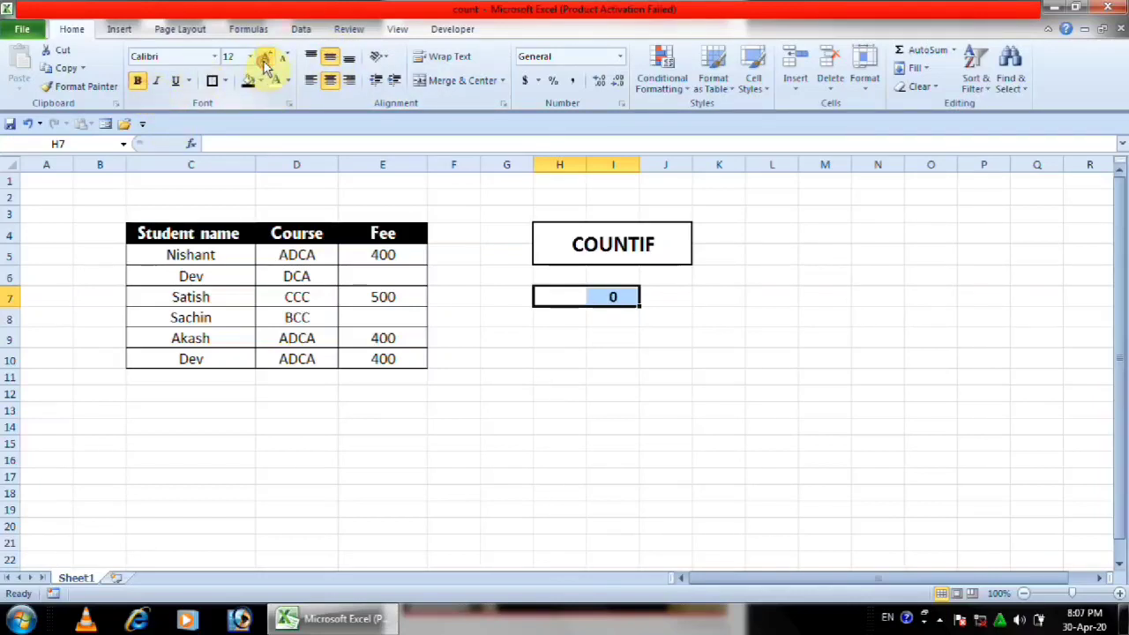
{"action": "left_click", "coordinate": [265, 57]}
{"action": "left_click", "coordinate": [265, 57]}
Step: Widen columns H and I and apply all borders to cells H7:I7
{"action": "left_click_drag", "start_coordinate": [586, 164], "coordinate": [701, 166]}
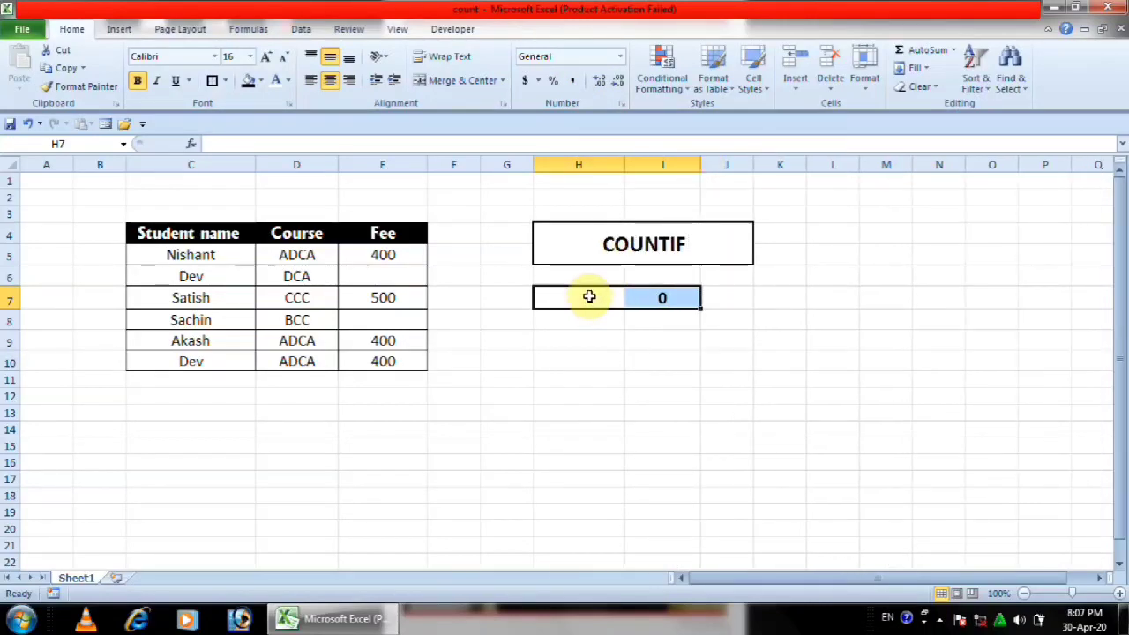
{"action": "left_click", "coordinate": [589, 296]}
{"action": "left_click_drag", "start_coordinate": [589, 296], "coordinate": [665, 302]}
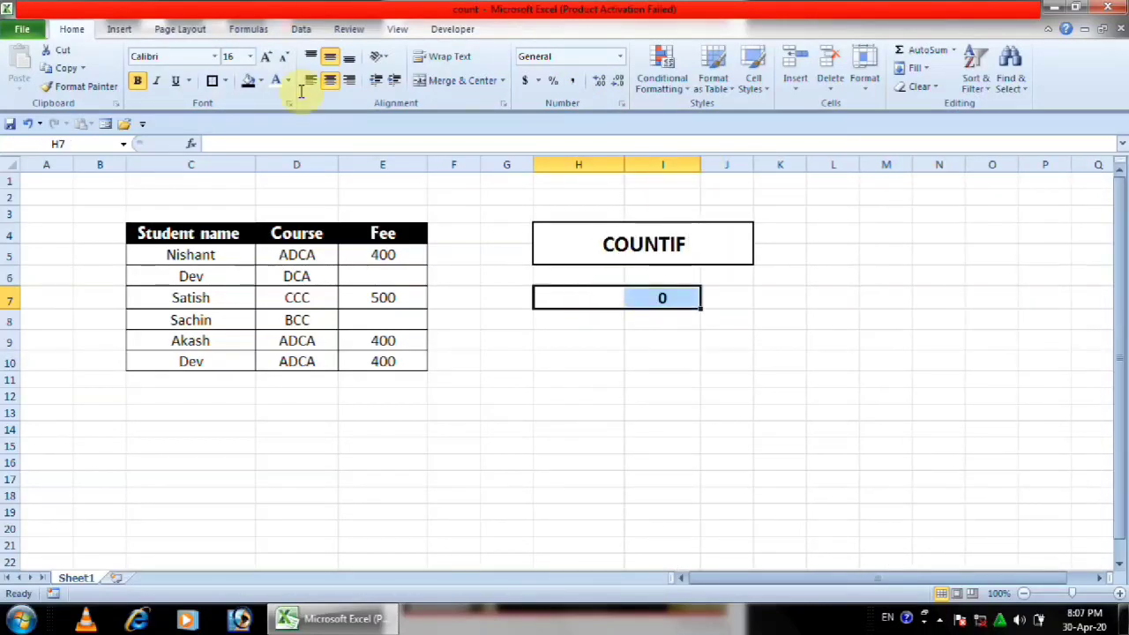
{"action": "left_click", "coordinate": [225, 81]}
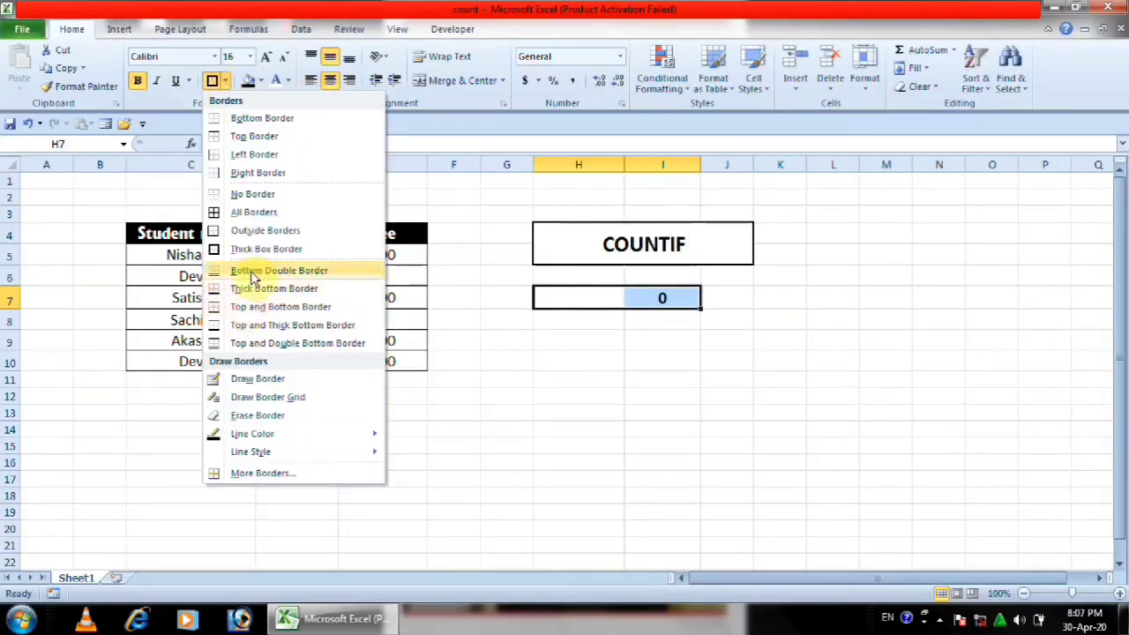
{"action": "left_click", "coordinate": [274, 212]}
{"action": "left_click", "coordinate": [600, 300]}
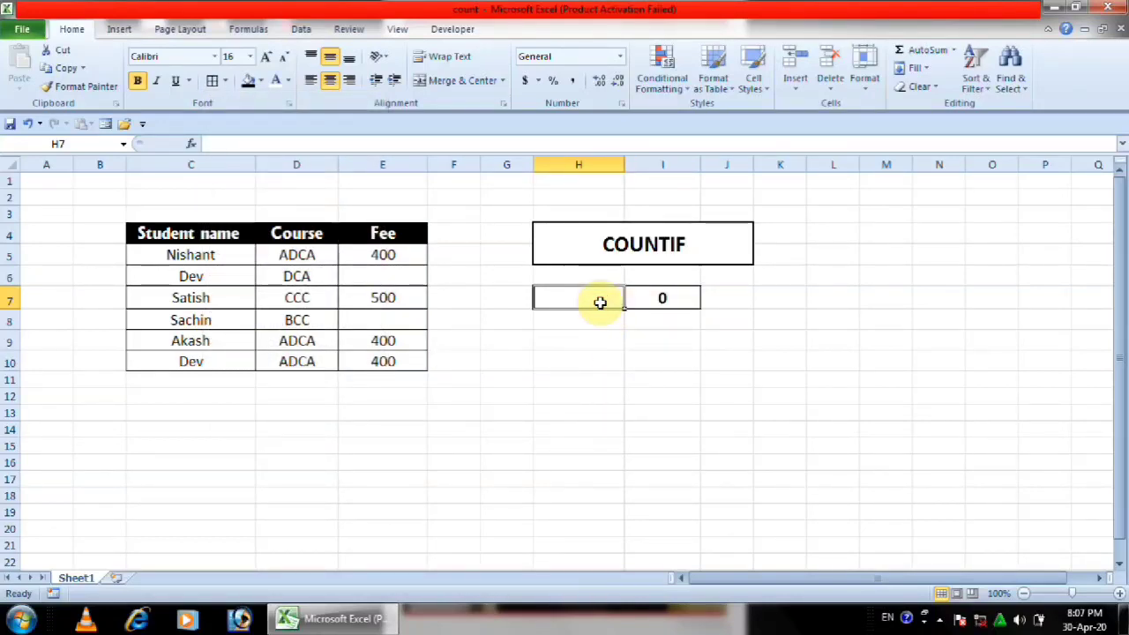
Step: Test the COUNTIF lookup by entering the repeated student's name in H7, replacing it with another student's name and checking I7
{"action": "type", "text": "DEV"}
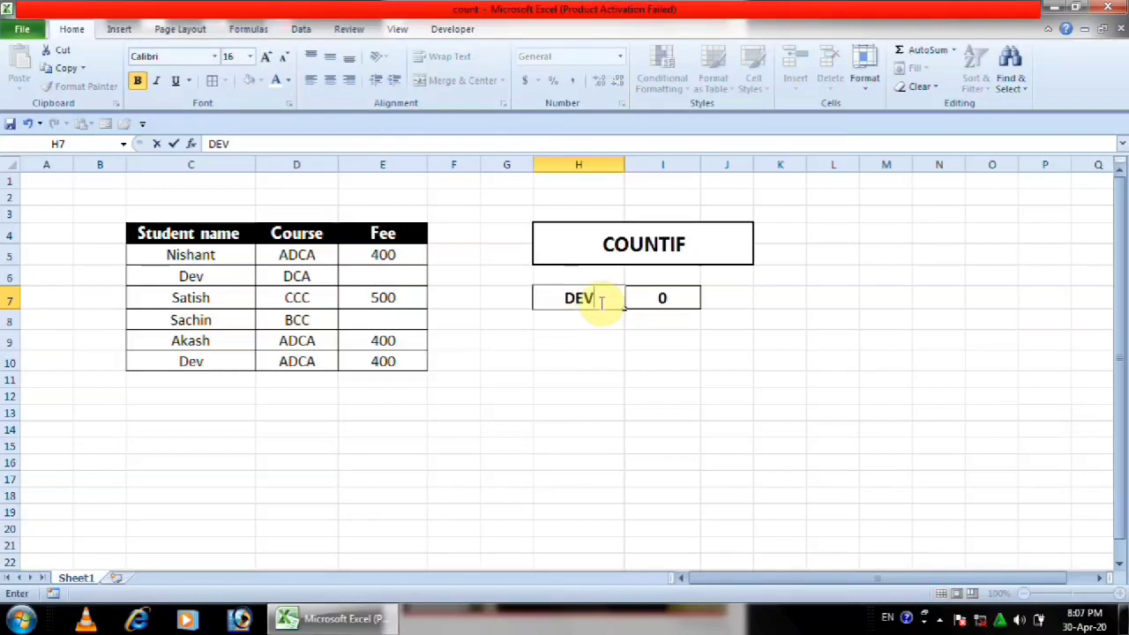
{"action": "key", "text": "Return"}
{"action": "left_click", "coordinate": [686, 292]}
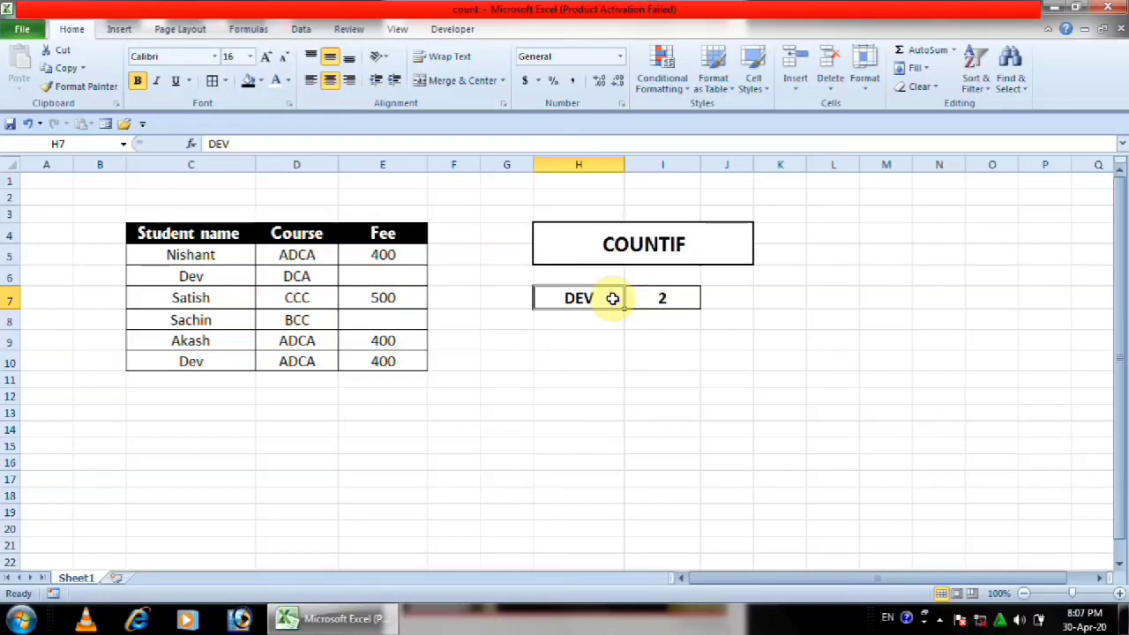
{"action": "type", "text": "AKASH"}
{"action": "key", "text": "Return"}
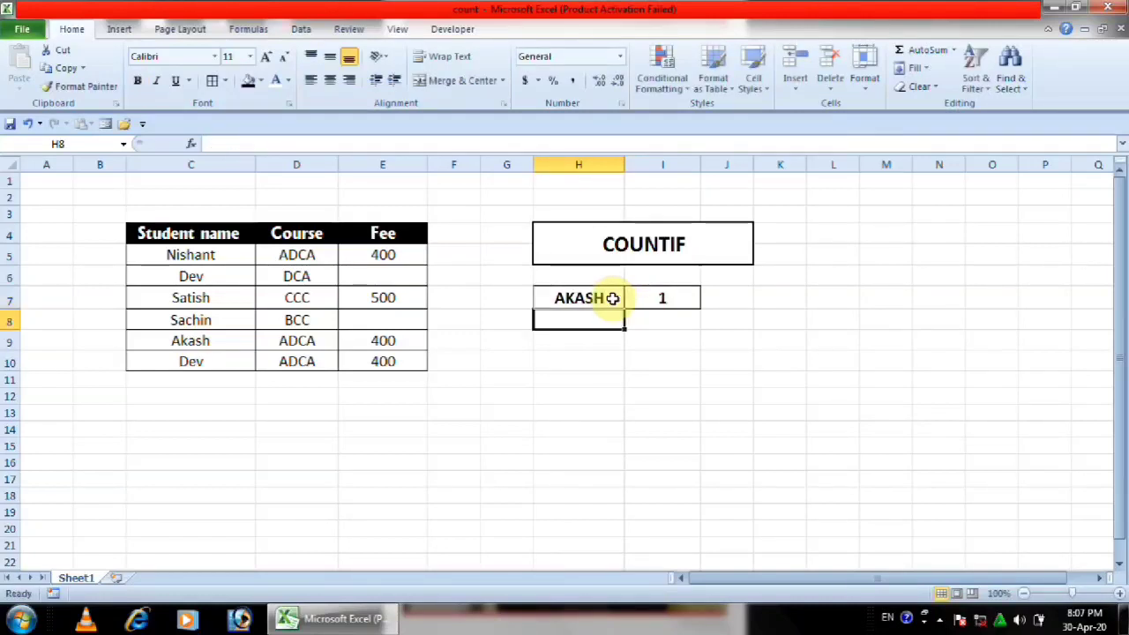
{"action": "left_click", "coordinate": [648, 297]}
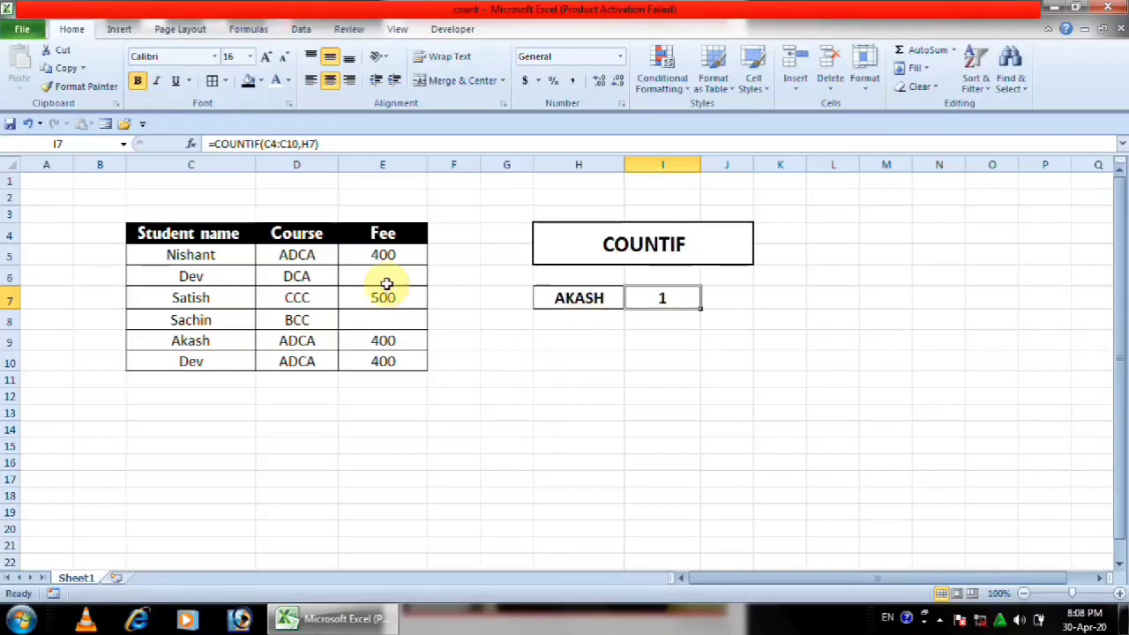
{"action": "left_click", "coordinate": [591, 393]}
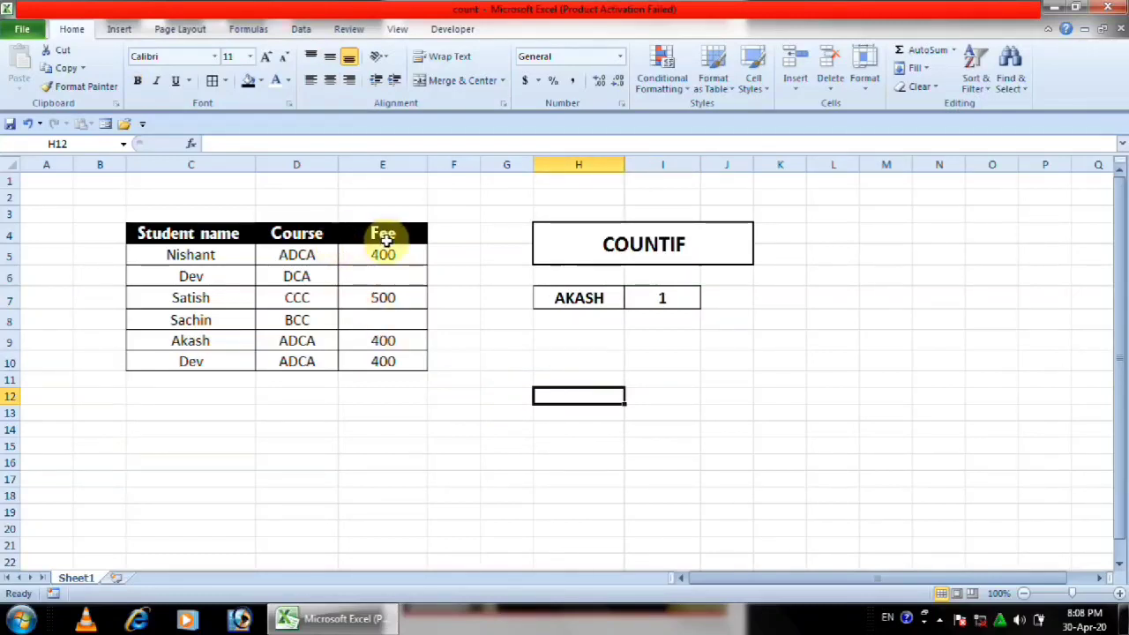
{"action": "left_click_drag", "start_coordinate": [384, 240], "coordinate": [385, 358]}
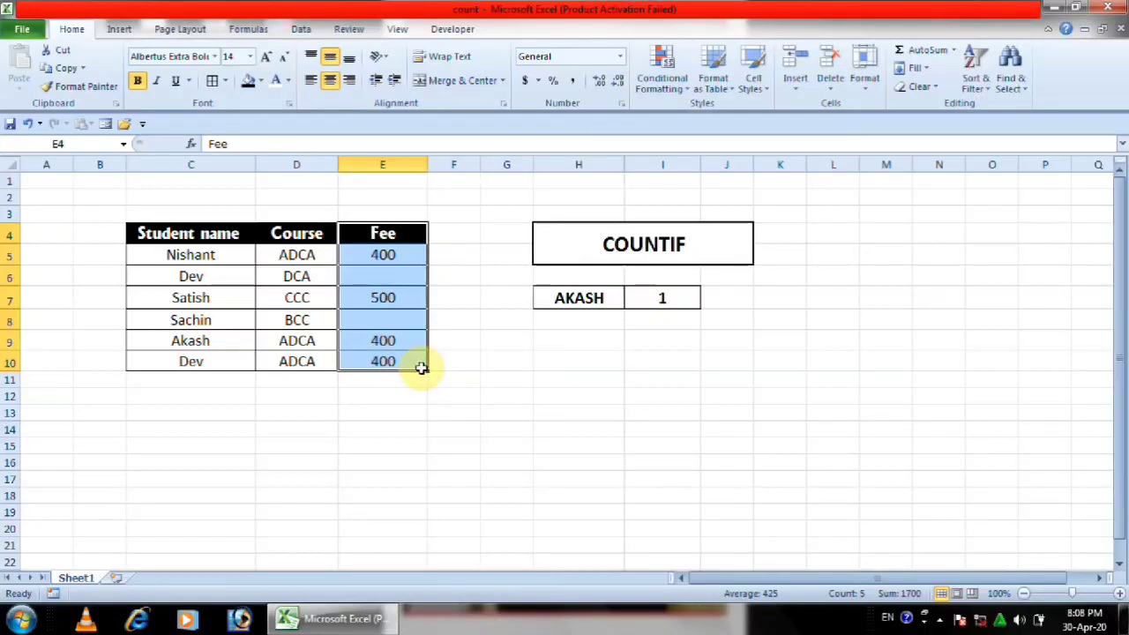
{"action": "left_click", "coordinate": [561, 463]}
{"action": "left_click_drag", "start_coordinate": [595, 342], "coordinate": [667, 353]}
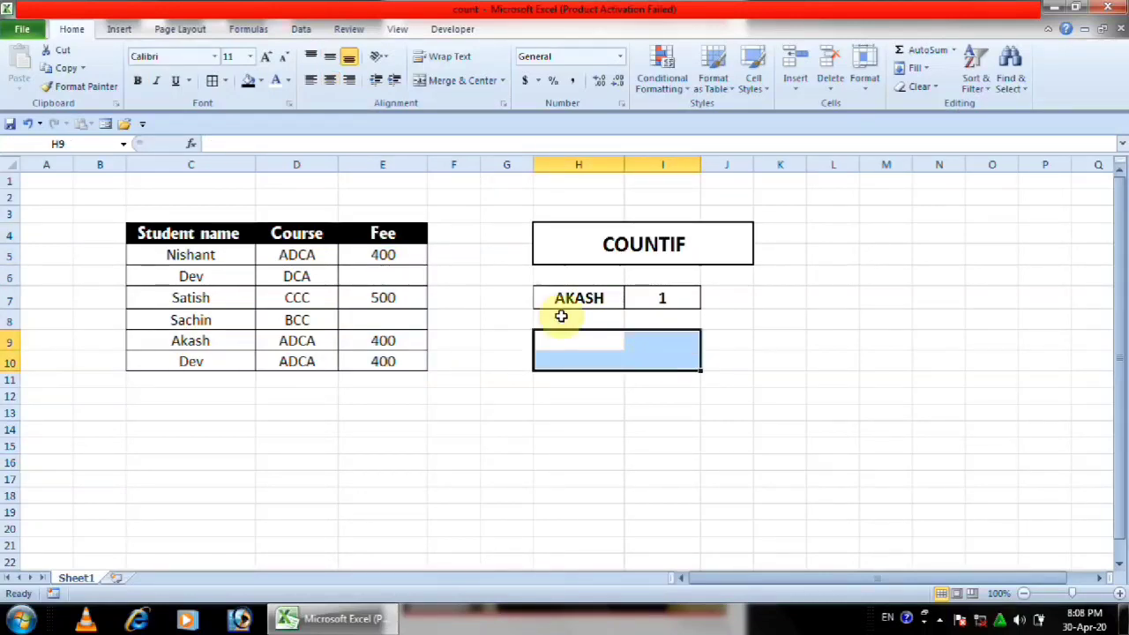
{"action": "left_click", "coordinate": [405, 278]}
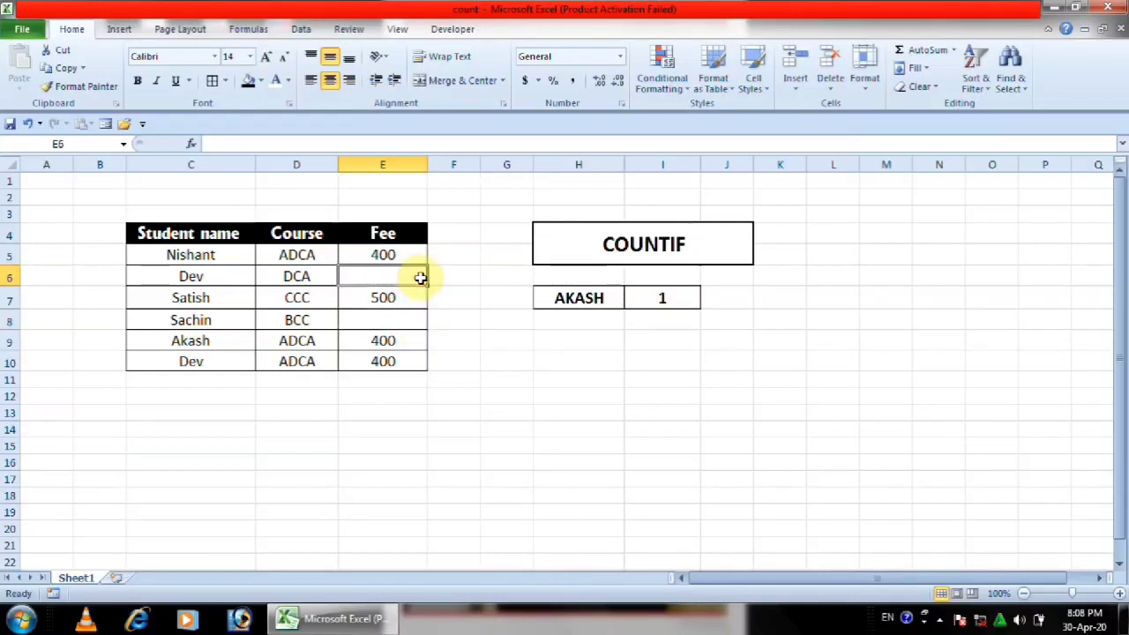
Step: Merge and center cells H9:J10 and enter the heading COUNTBLANK in the merged cell
{"action": "left_click_drag", "start_coordinate": [581, 340], "coordinate": [718, 365]}
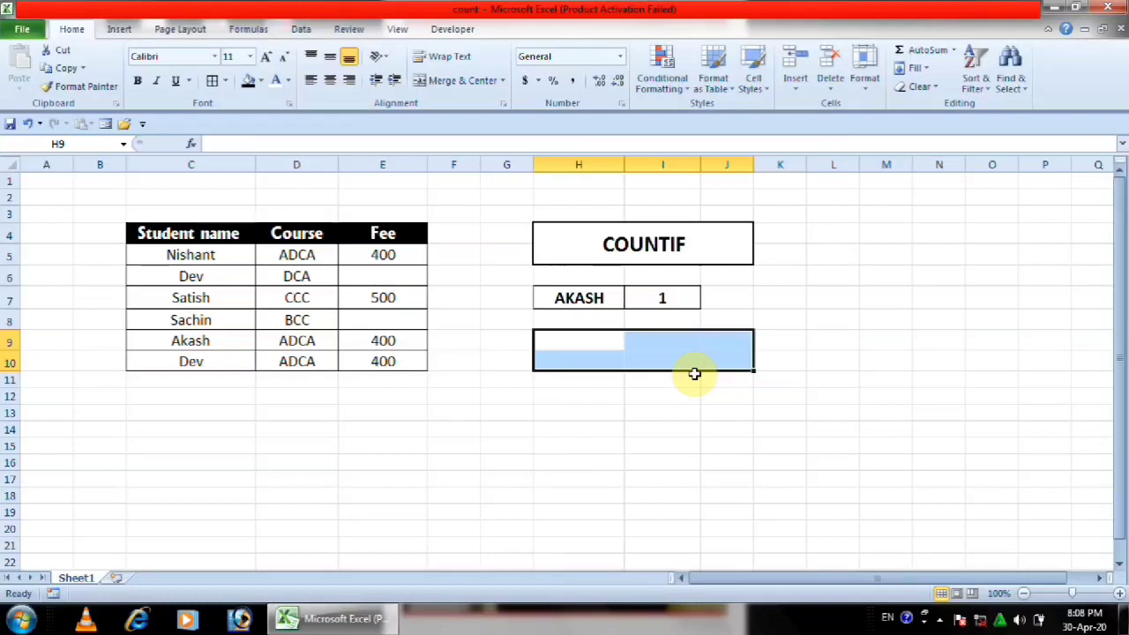
{"action": "key", "text": "alt+h"}
{"action": "key", "text": "m"}
{"action": "key", "text": "c"}
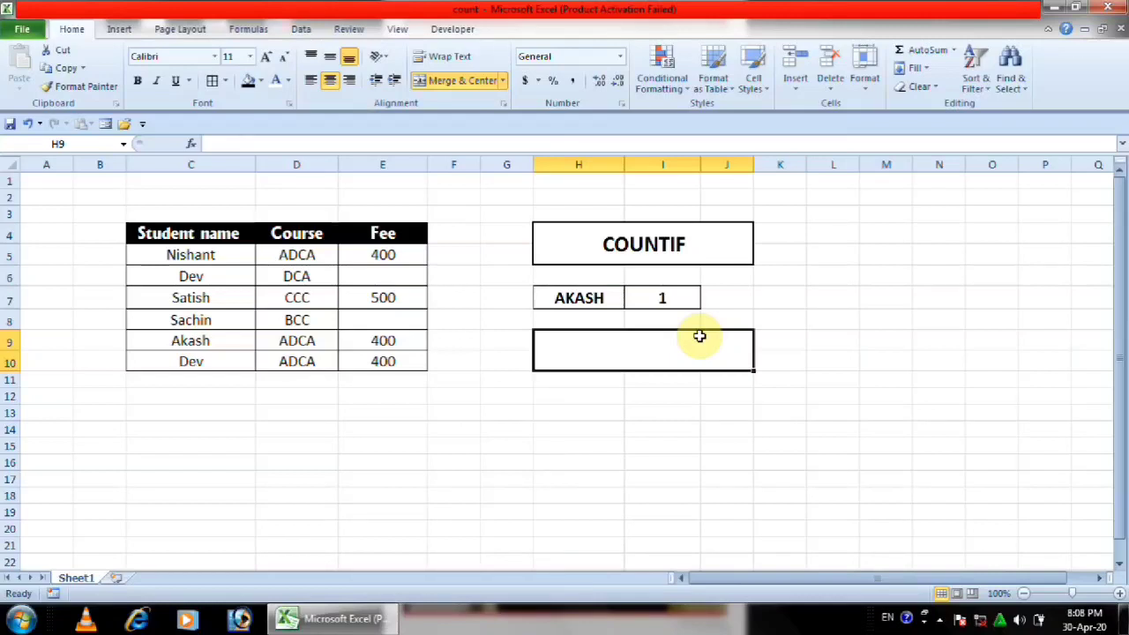
{"action": "double_click", "coordinate": [699, 336]}
{"action": "type", "text": "count"}
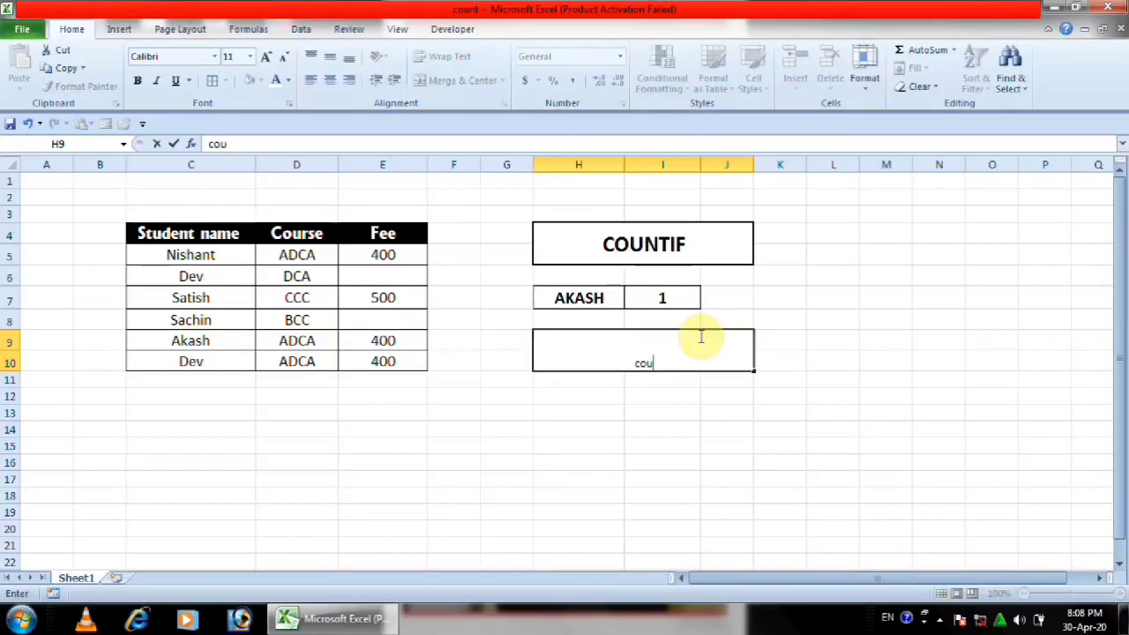
{"action": "key", "text": "BackSpace"}
{"action": "key", "text": "BackSpace"}
{"action": "key", "text": "BackSpace"}
{"action": "key", "text": "BackSpace"}
{"action": "key", "text": "BackSpace"}
{"action": "type", "text": "COUNTBLANK"}
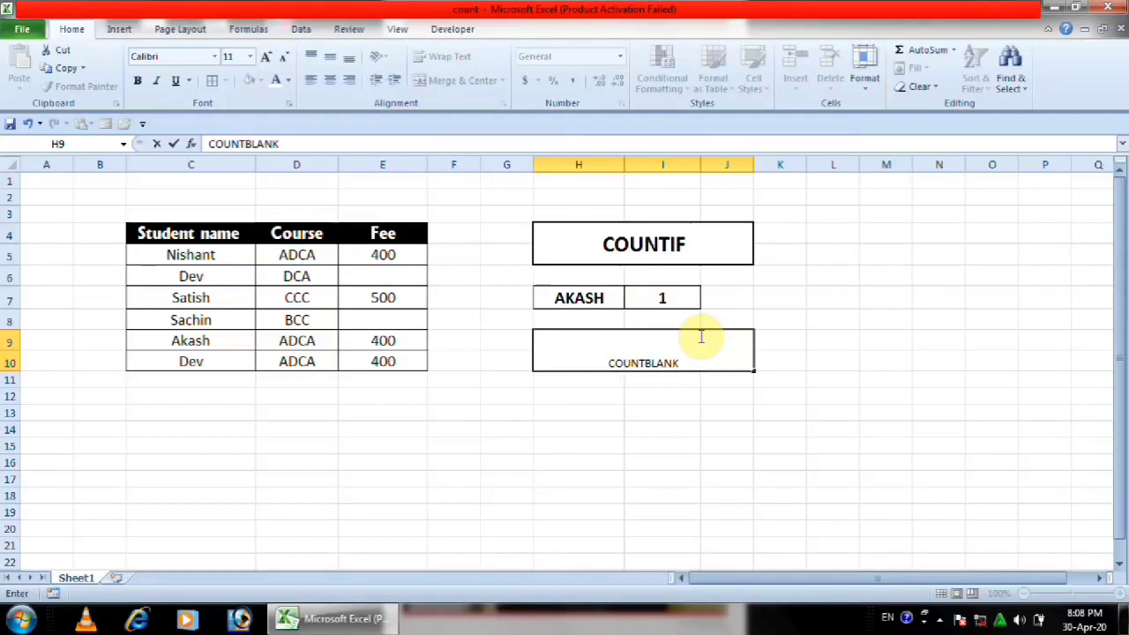
{"action": "key", "text": "Return"}
Step: Copy the COUNTIF heading's formatting onto the COUNTBLANK heading with Format Painter
{"action": "left_click", "coordinate": [697, 346]}
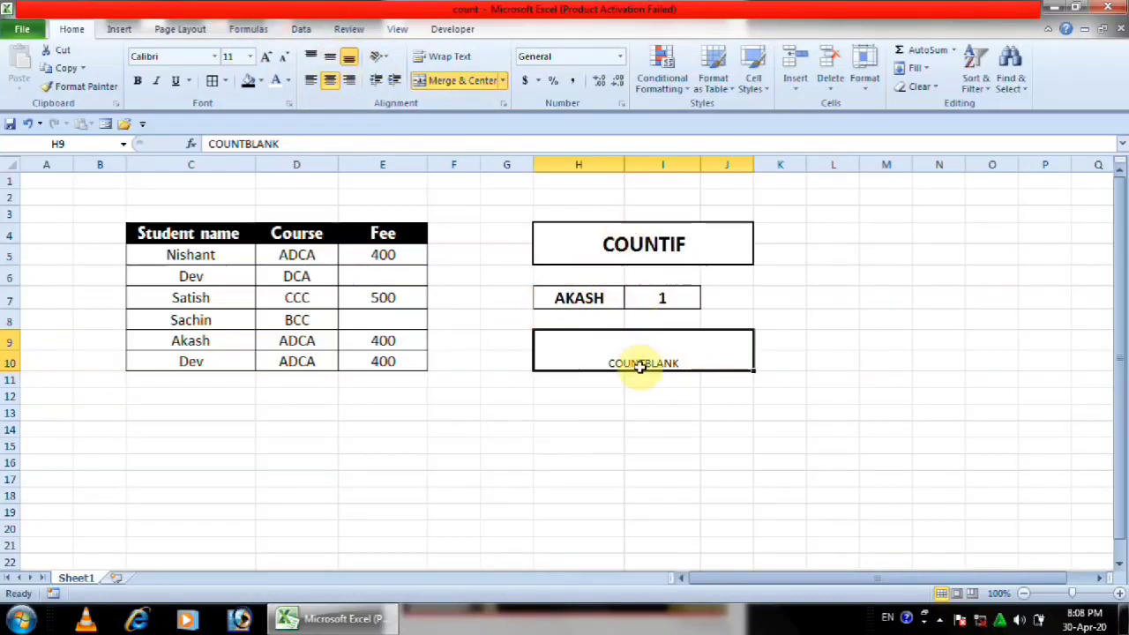
{"action": "left_click", "coordinate": [663, 249]}
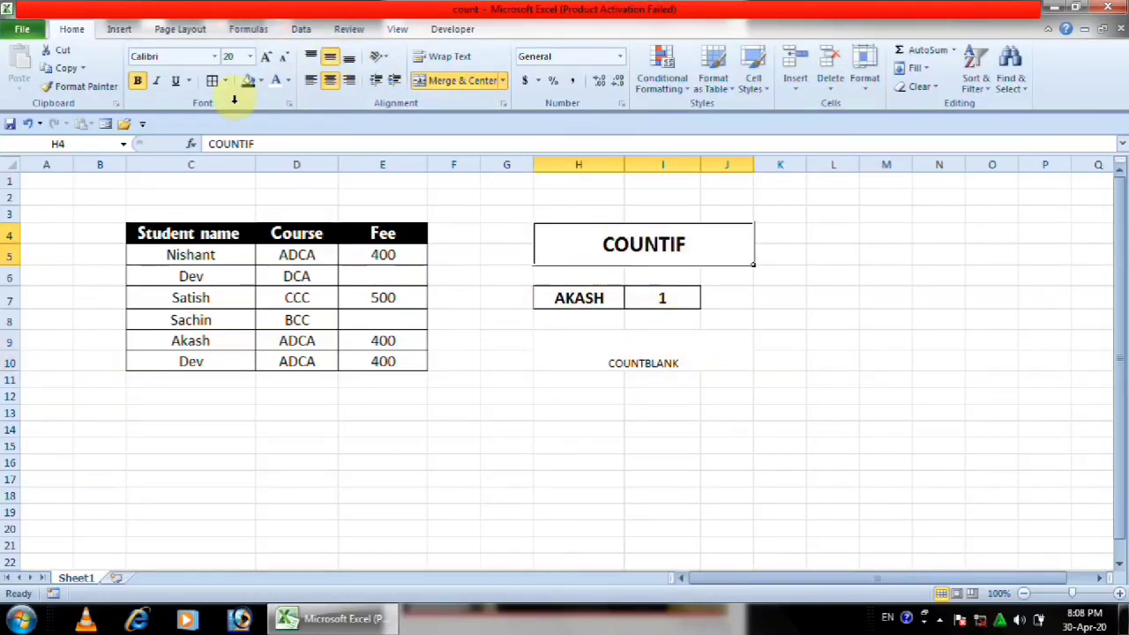
{"action": "left_click", "coordinate": [99, 91]}
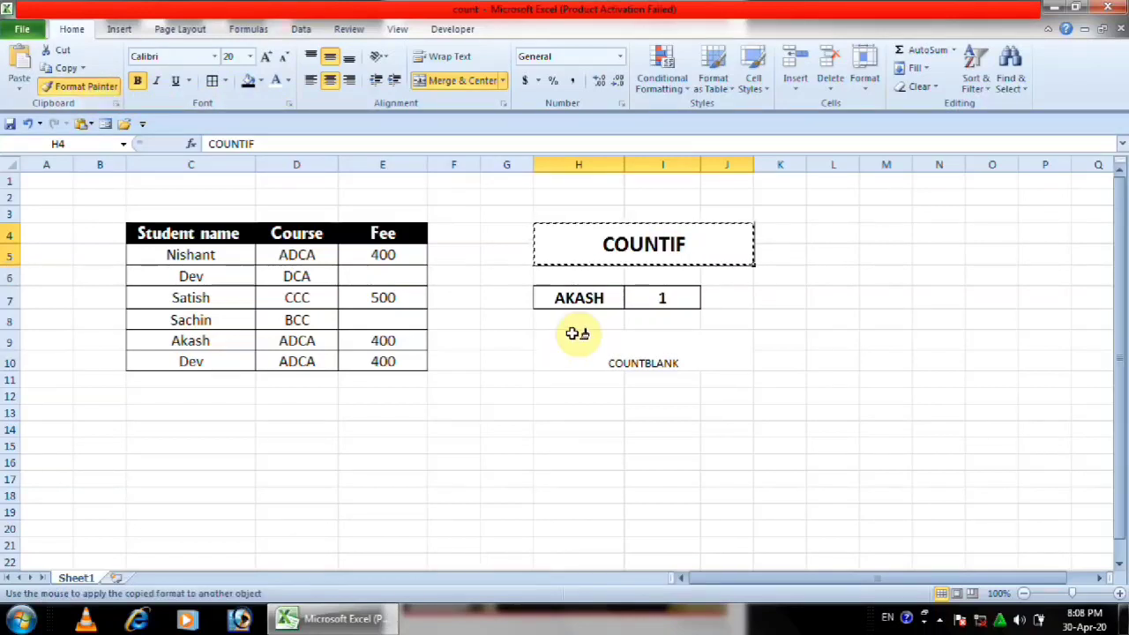
{"action": "left_click", "coordinate": [610, 347]}
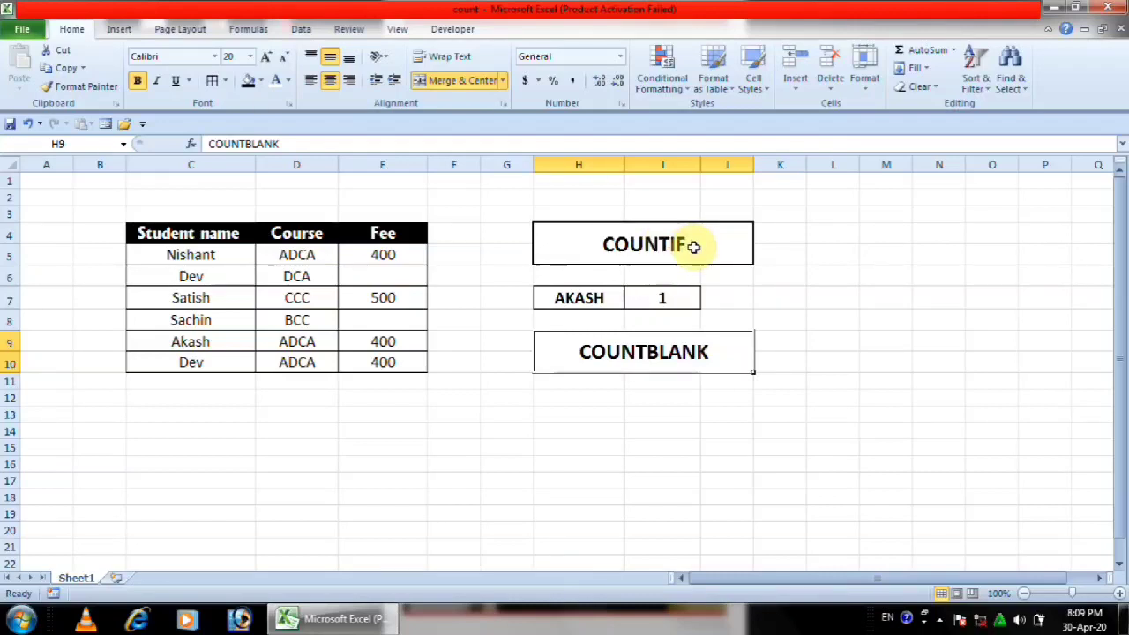
Step: Enter the formula =COUNTBLANK(E5:E10) in cell H12 to count the empty cells in the Fee column
{"action": "left_click", "coordinate": [614, 384]}
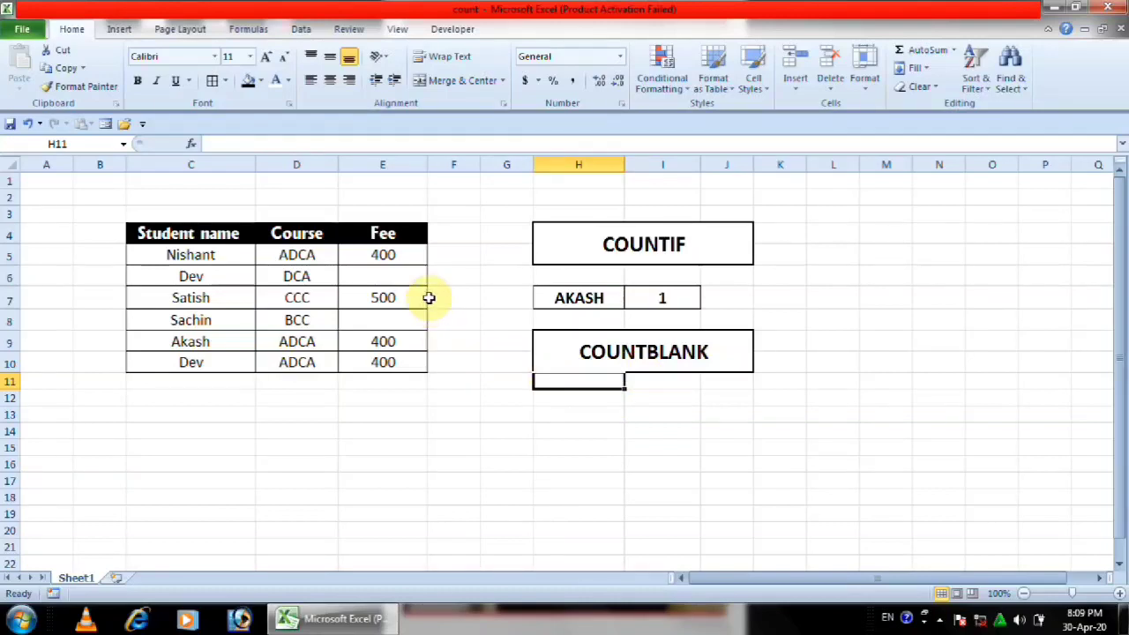
{"action": "left_click", "coordinate": [597, 400]}
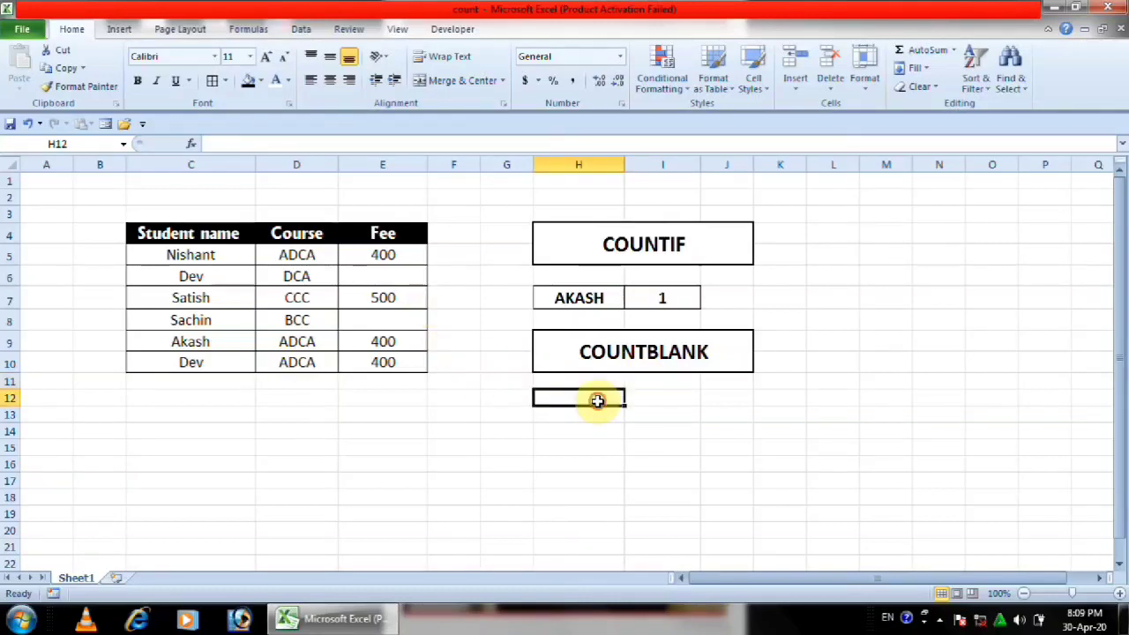
{"action": "type", "text": "="}
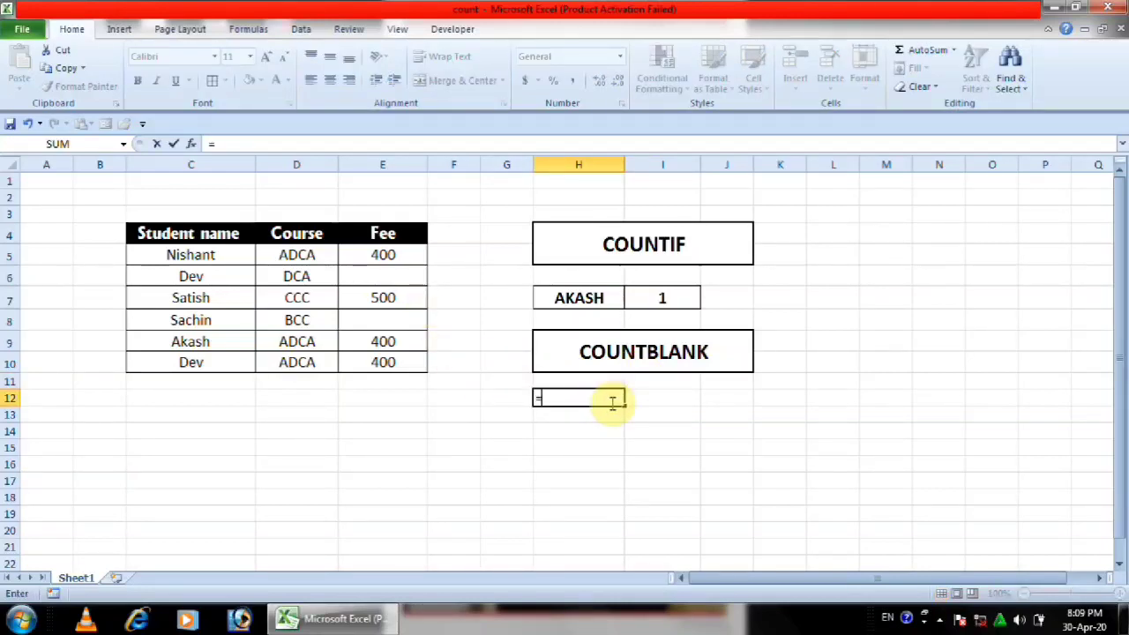
{"action": "type", "text": "COUNT"}
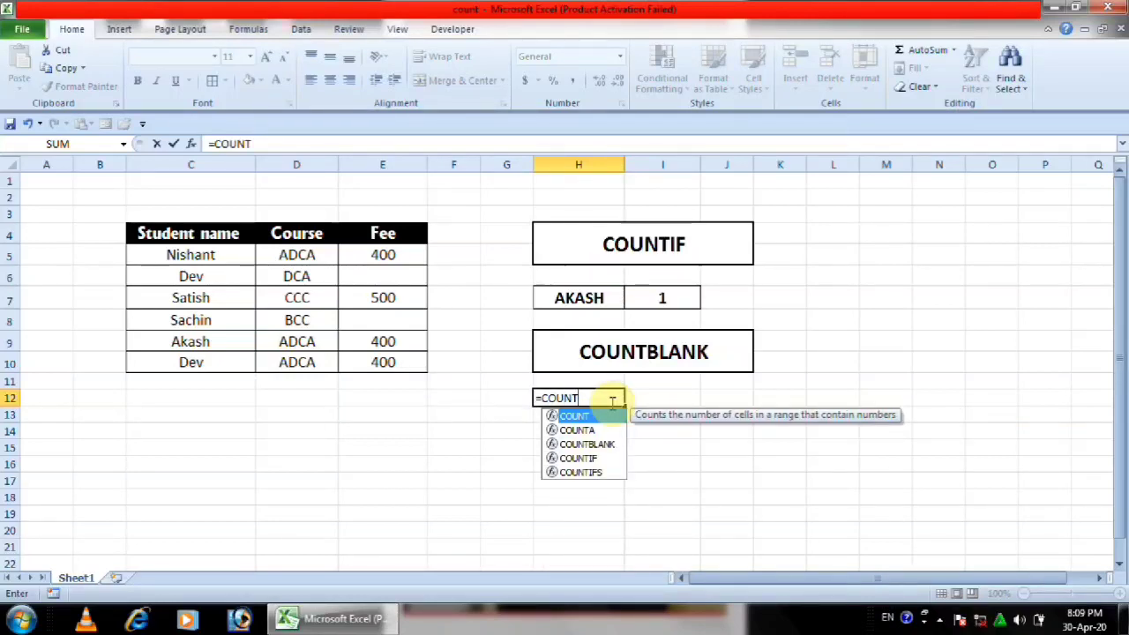
{"action": "type", "text": "B"}
{"action": "key", "text": "BackSpace"}
{"action": "type", "text": "BLANK"}
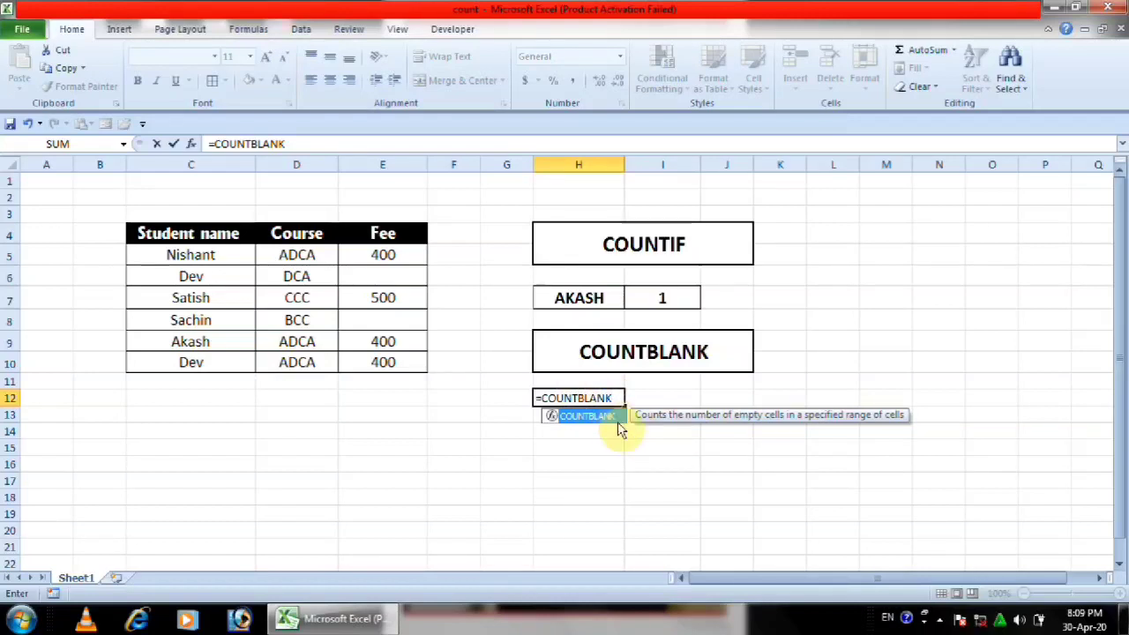
{"action": "double_click", "coordinate": [618, 422]}
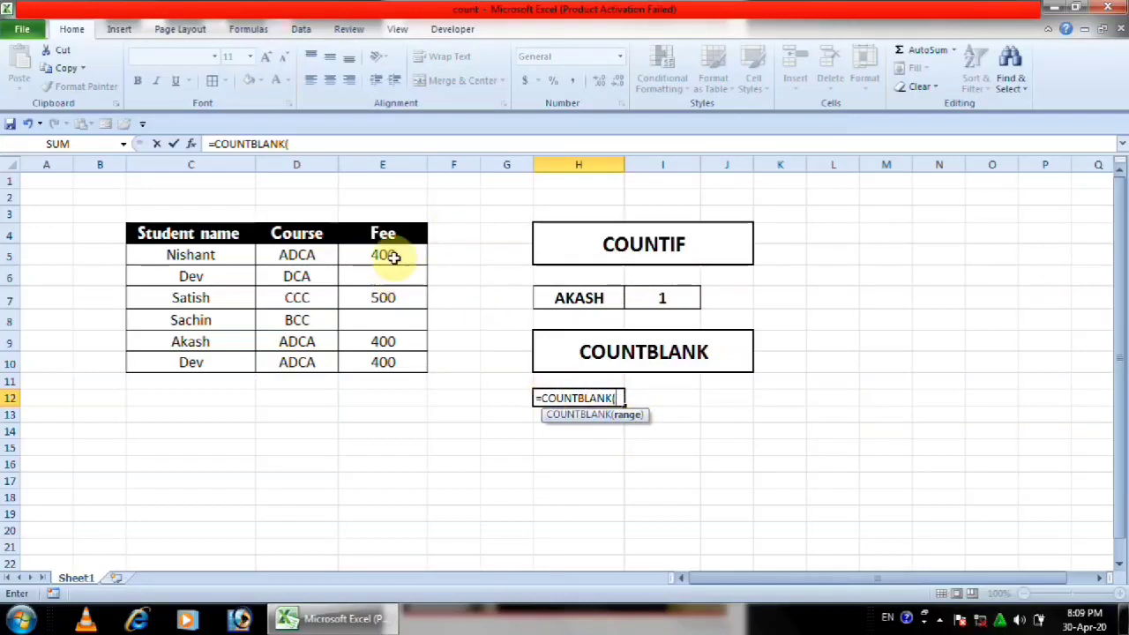
{"action": "left_click_drag", "start_coordinate": [395, 256], "coordinate": [401, 363]}
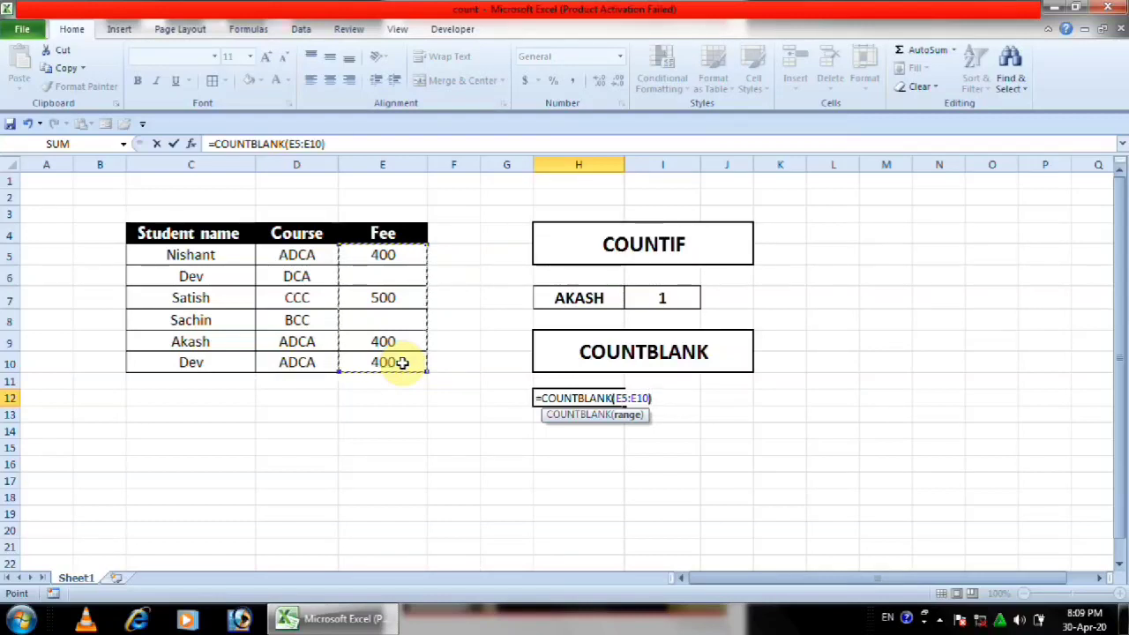
{"action": "key", "text": "Return"}
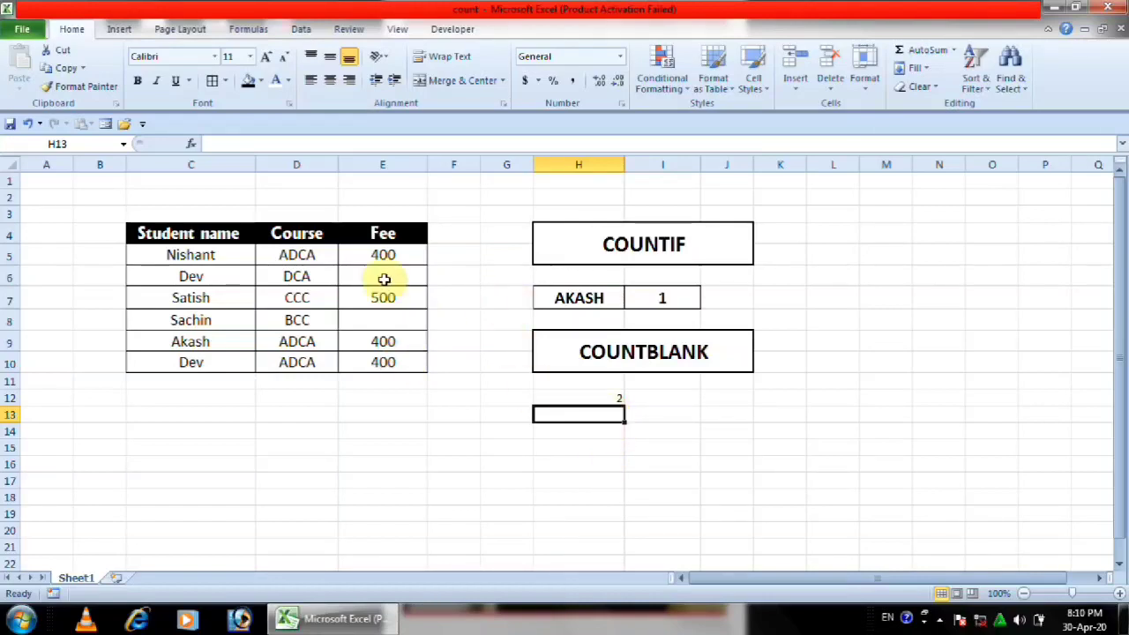
Step: Check the COUNTBLANK formula in H12 against the empty cells in the Fee range E5:E10
{"action": "left_click_drag", "start_coordinate": [384, 254], "coordinate": [386, 351]}
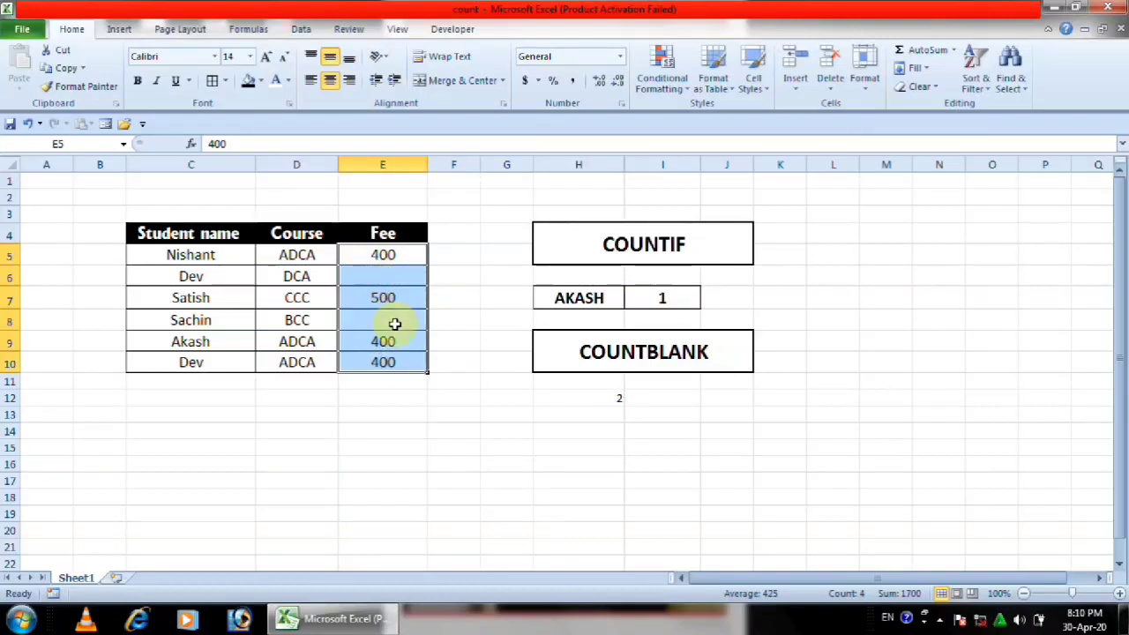
{"action": "left_click", "coordinate": [612, 399]}
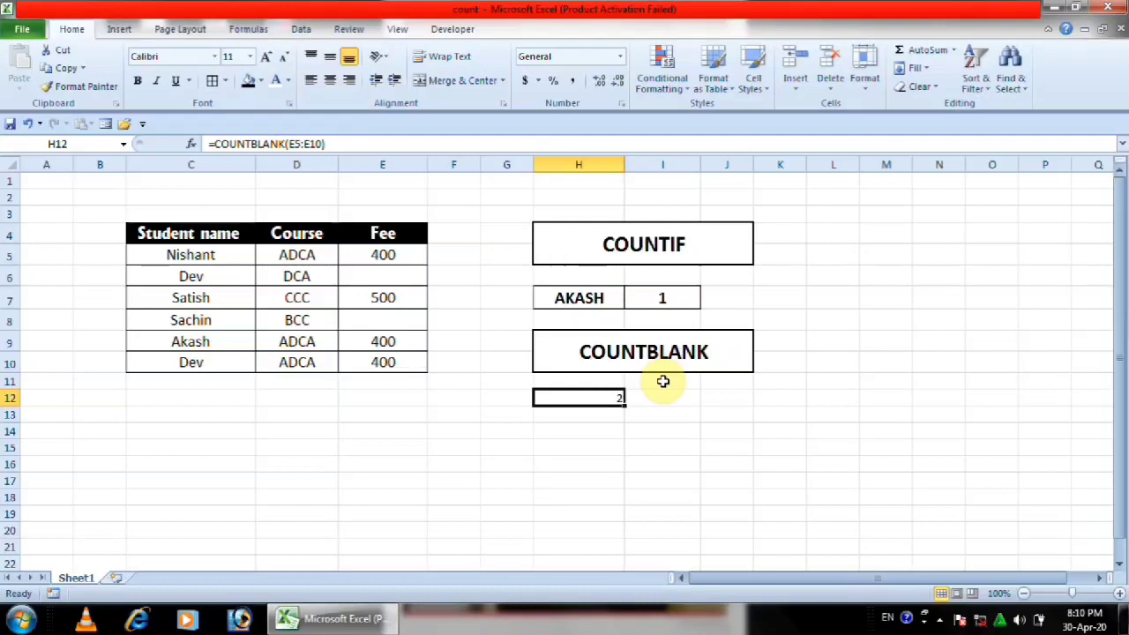
{"action": "left_click", "coordinate": [170, 413]}
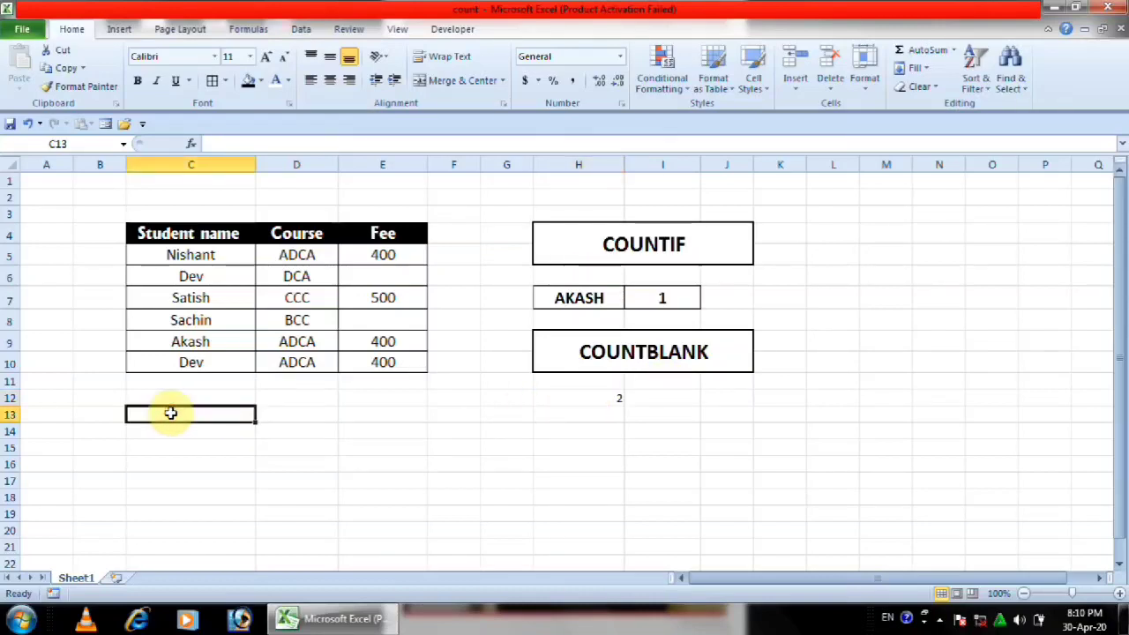
{"action": "left_click_drag", "start_coordinate": [396, 253], "coordinate": [396, 353]}
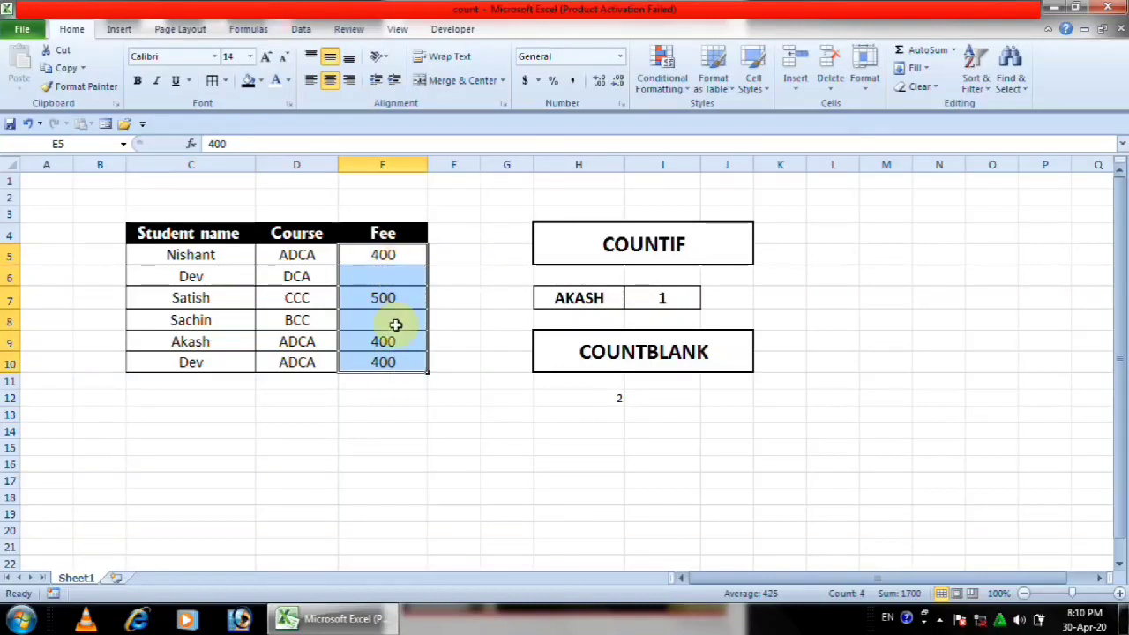
{"action": "left_click", "coordinate": [374, 500]}
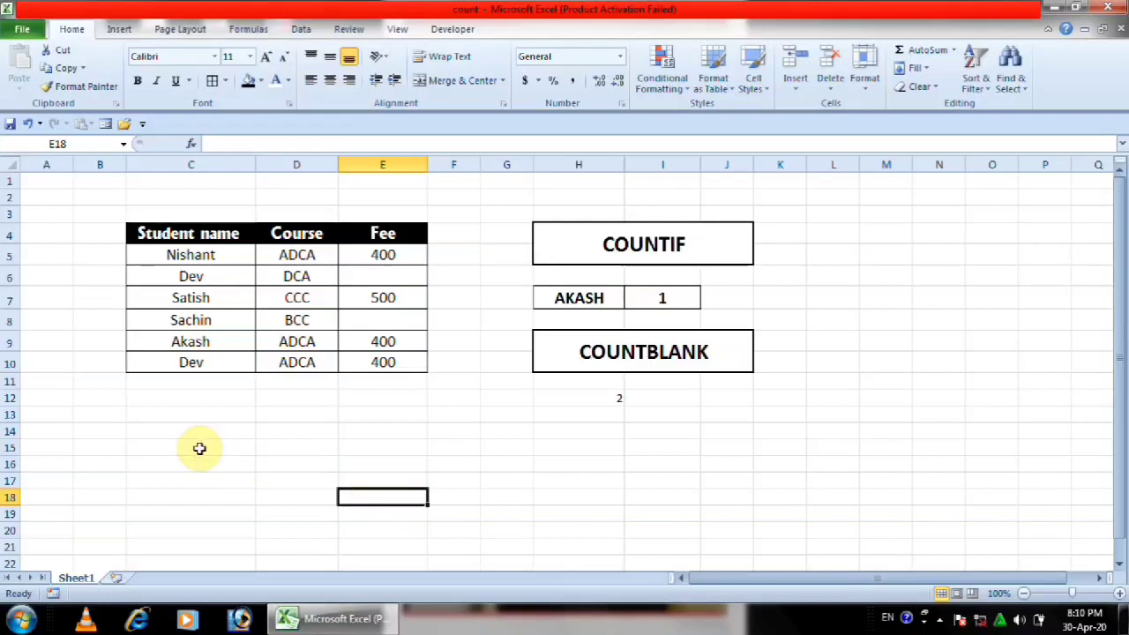
Step: Merge and center cells C12:D14 and enter the heading COUNT in the merged cell
{"action": "left_click_drag", "start_coordinate": [180, 402], "coordinate": [255, 424]}
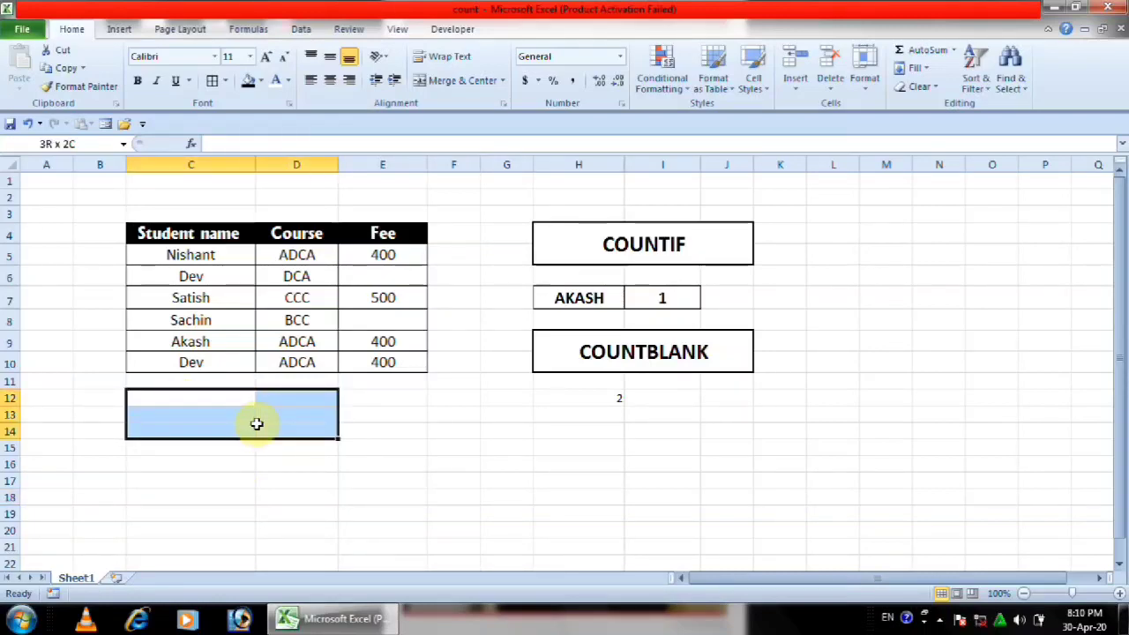
{"action": "key", "text": "alt+h"}
{"action": "key", "text": "m"}
{"action": "key", "text": "c"}
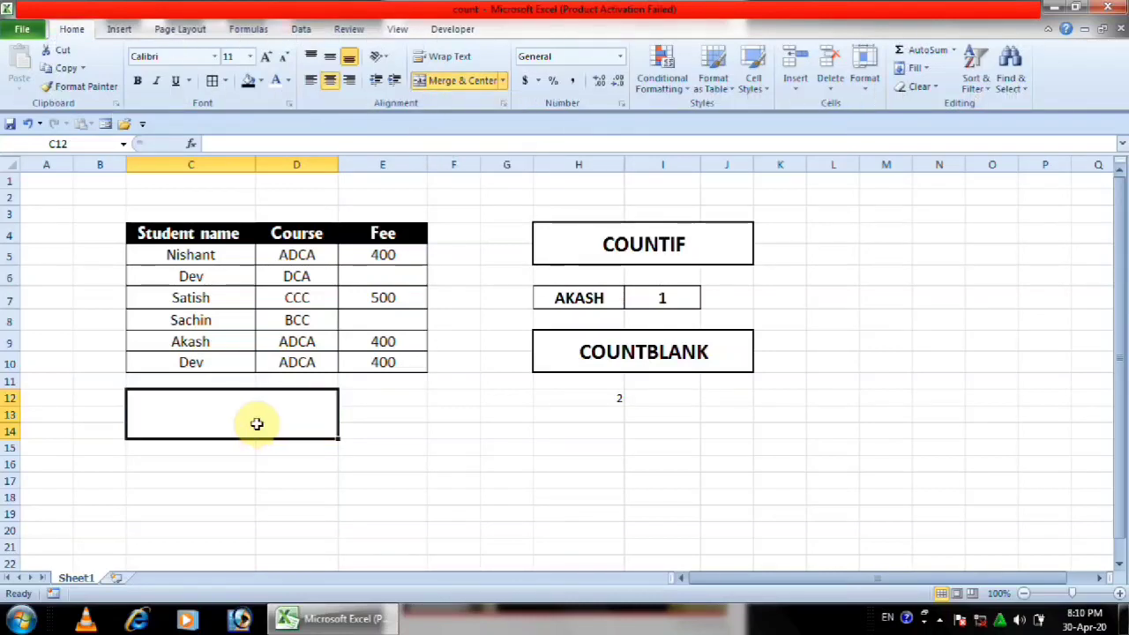
{"action": "type", "text": "C"}
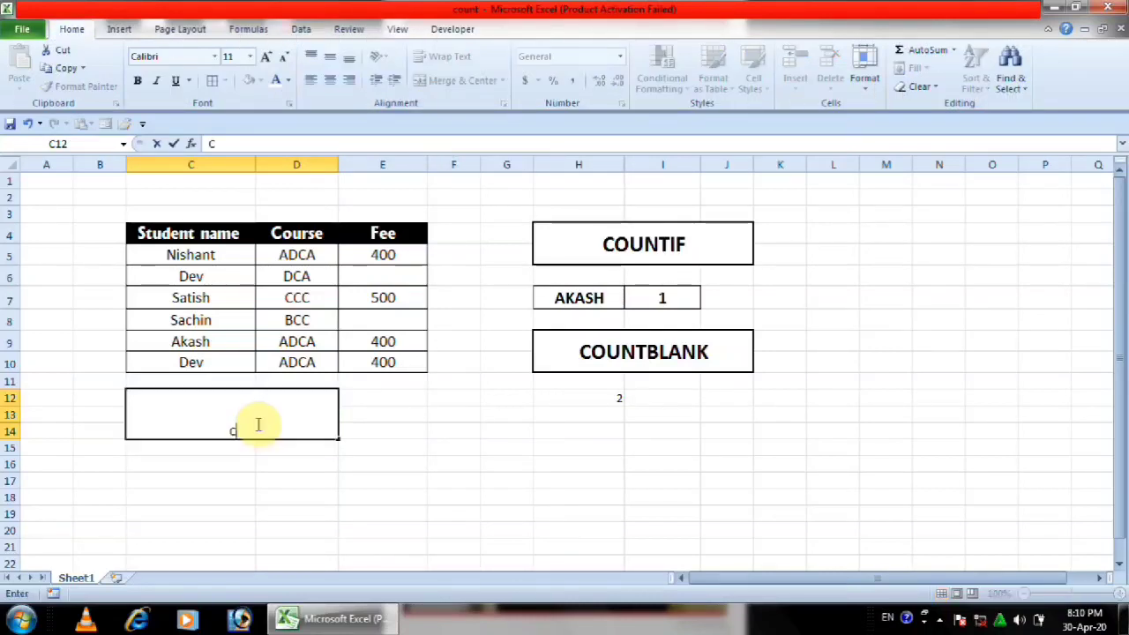
{"action": "type", "text": "OUNT"}
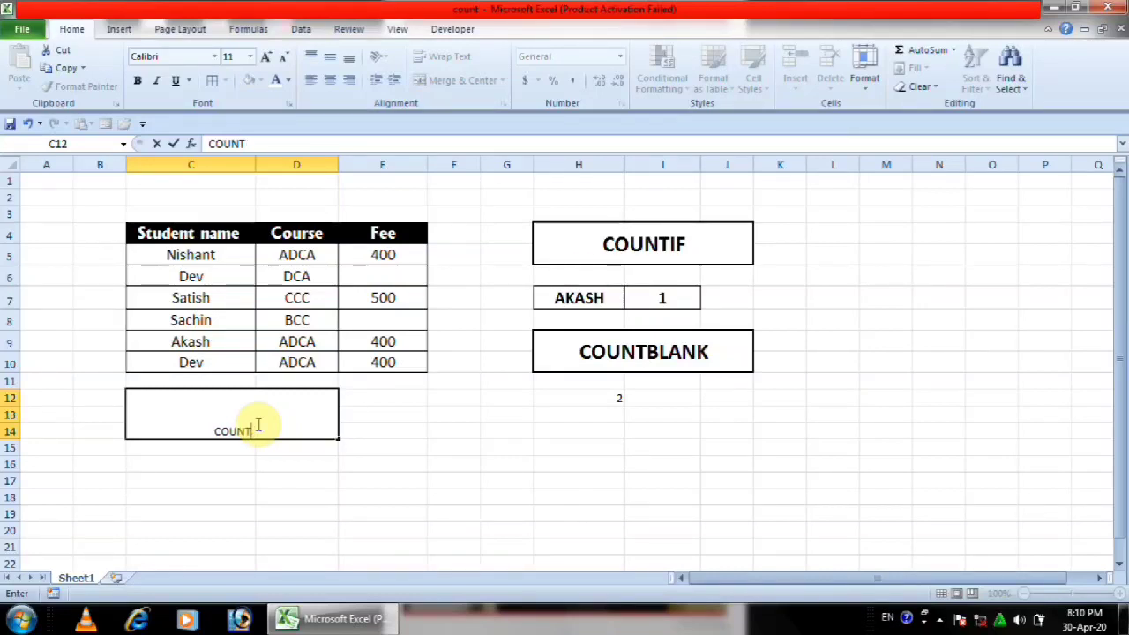
{"action": "key", "text": "Return"}
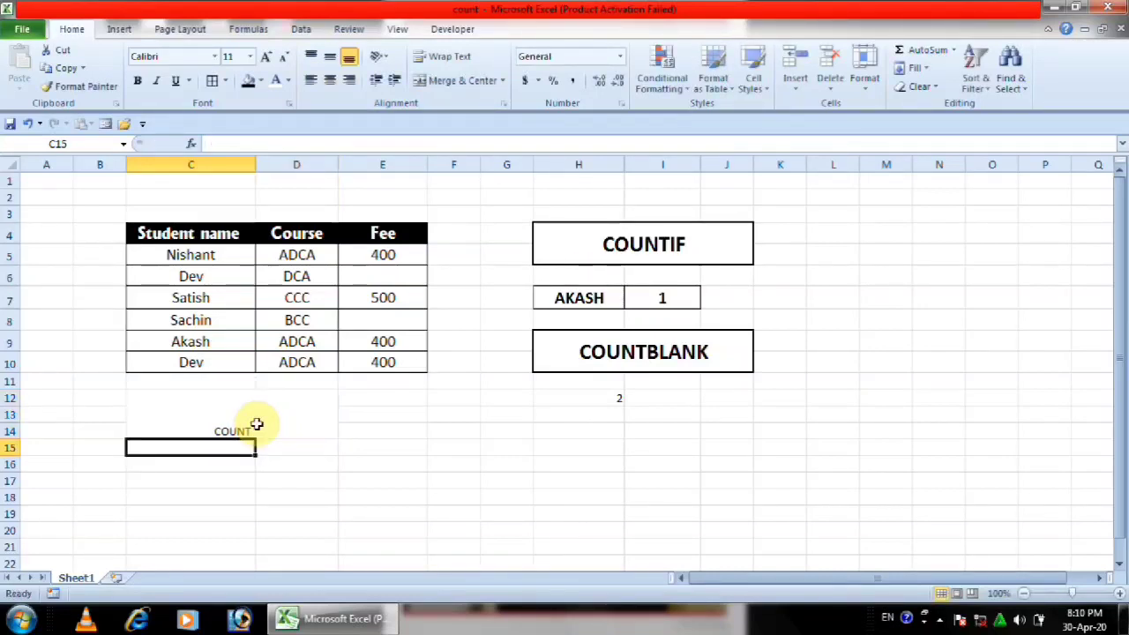
Step: Copy the COUNTBLANK heading's formatting onto the COUNT heading with Format Painter
{"action": "left_click", "coordinate": [291, 422]}
{"action": "left_click", "coordinate": [621, 353]}
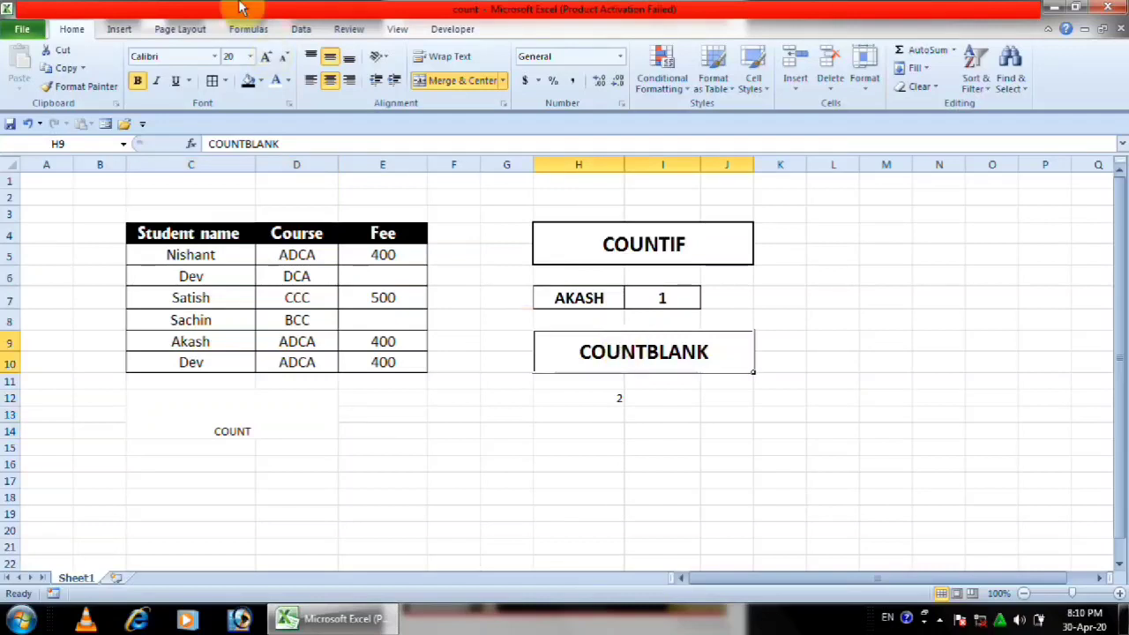
{"action": "left_click", "coordinate": [76, 88]}
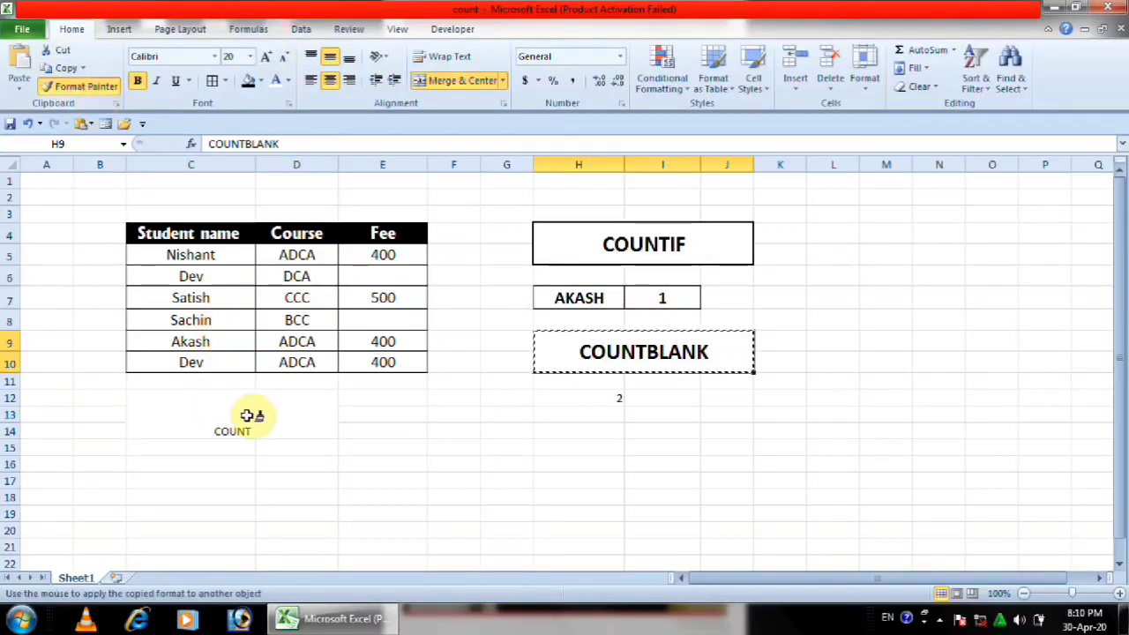
{"action": "left_click_drag", "start_coordinate": [246, 417], "coordinate": [327, 441]}
{"action": "left_click", "coordinate": [358, 480]}
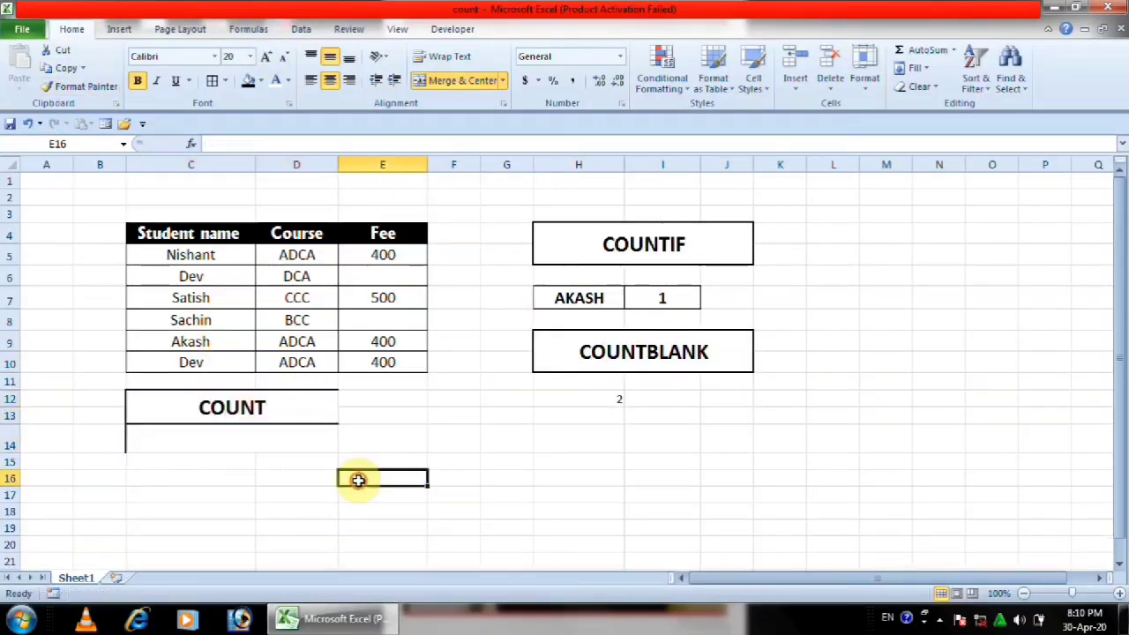
Step: Unmerge cells C14:D14 directly below the COUNT heading and slightly reduce the height of row 14
{"action": "left_click", "coordinate": [279, 406]}
{"action": "left_click", "coordinate": [197, 443]}
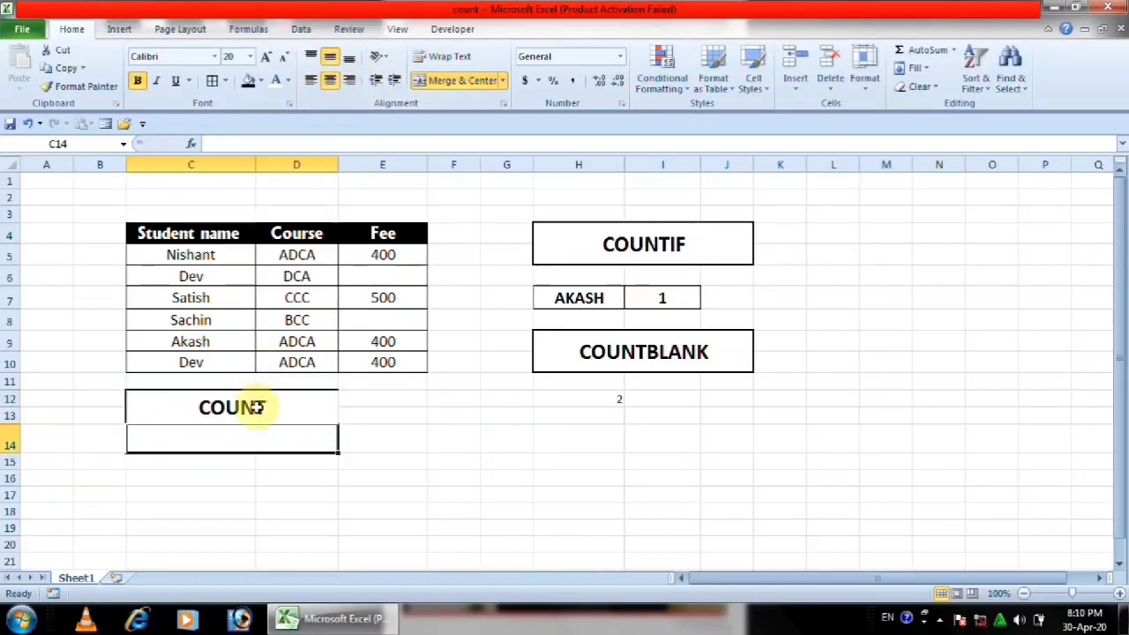
{"action": "left_click", "coordinate": [470, 80]}
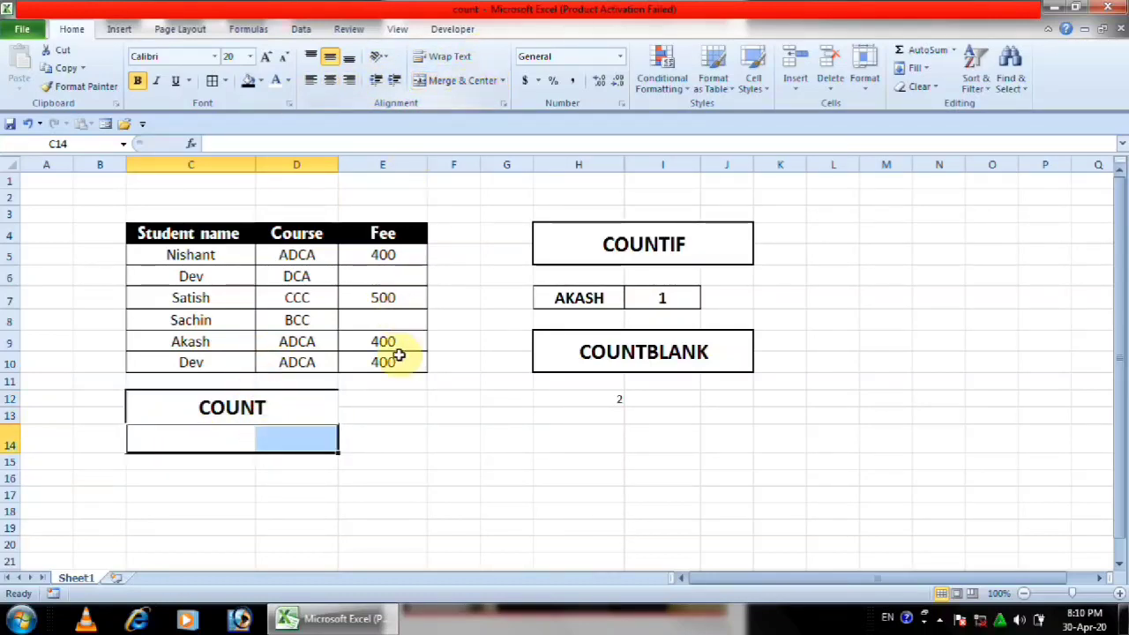
{"action": "left_click", "coordinate": [443, 459]}
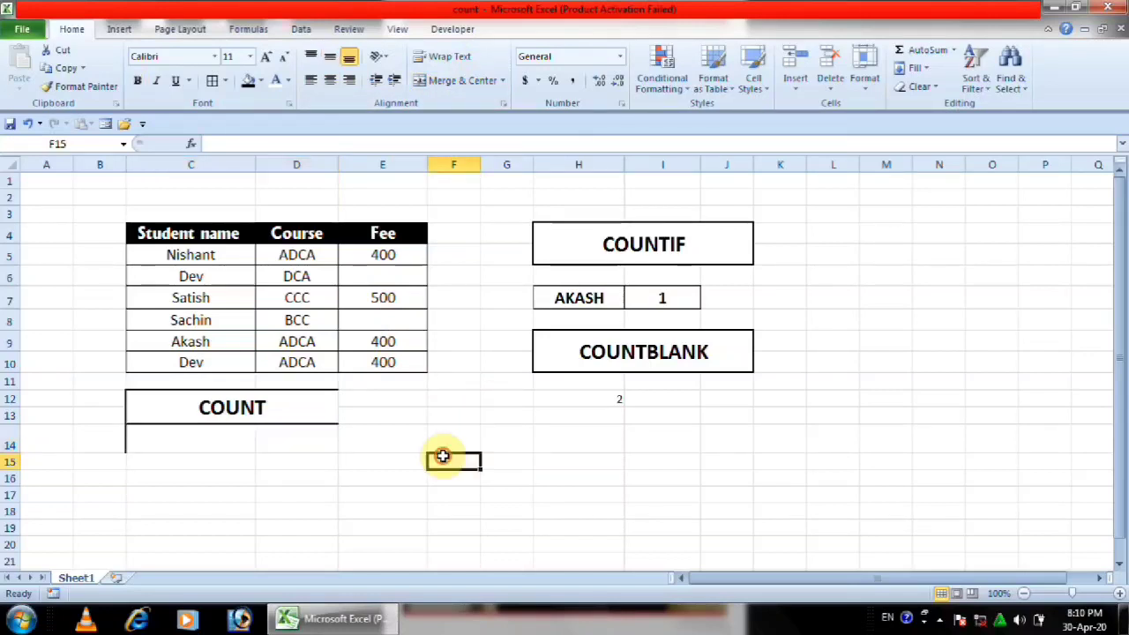
{"action": "left_click", "coordinate": [256, 406]}
{"action": "left_click", "coordinate": [282, 443]}
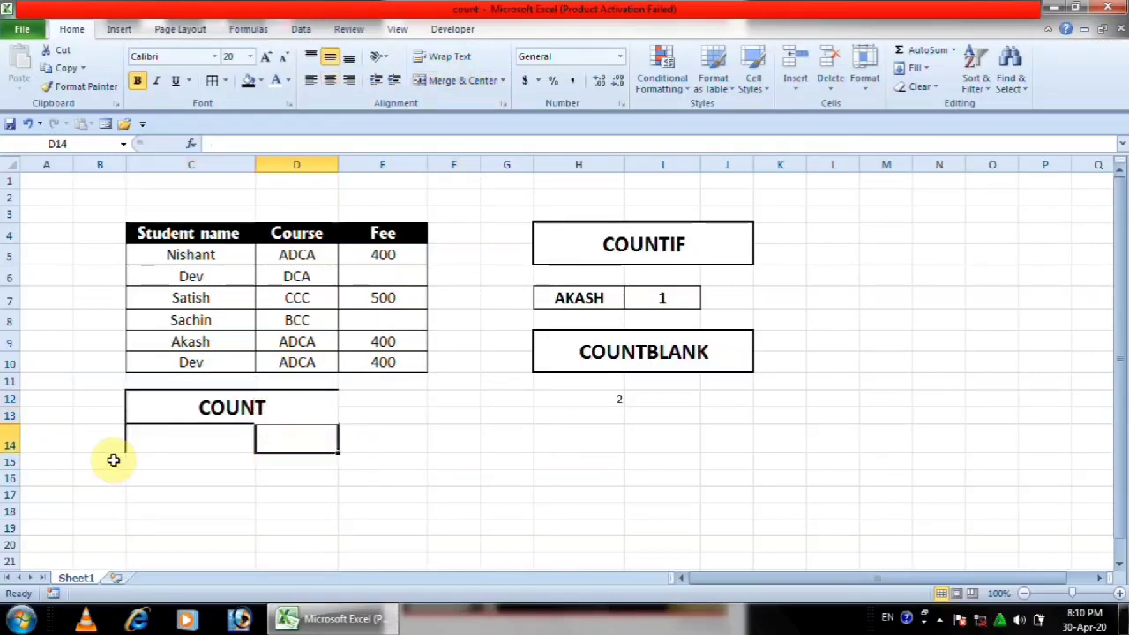
{"action": "left_click", "coordinate": [134, 439]}
{"action": "left_click_drag", "start_coordinate": [7, 447], "coordinate": [11, 448]}
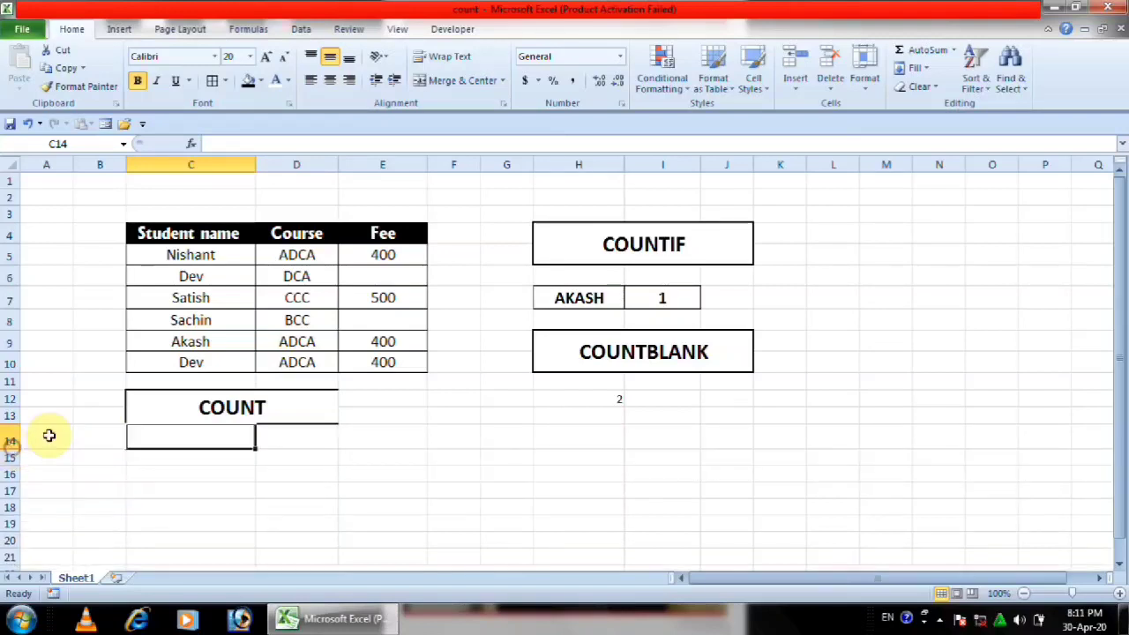
Step: Merge and center the COUNT heading again across cells C12:D14
{"action": "left_click", "coordinate": [281, 441]}
{"action": "left_click", "coordinate": [218, 432]}
{"action": "left_click_drag", "start_coordinate": [194, 396], "coordinate": [300, 439]}
{"action": "left_click", "coordinate": [443, 80]}
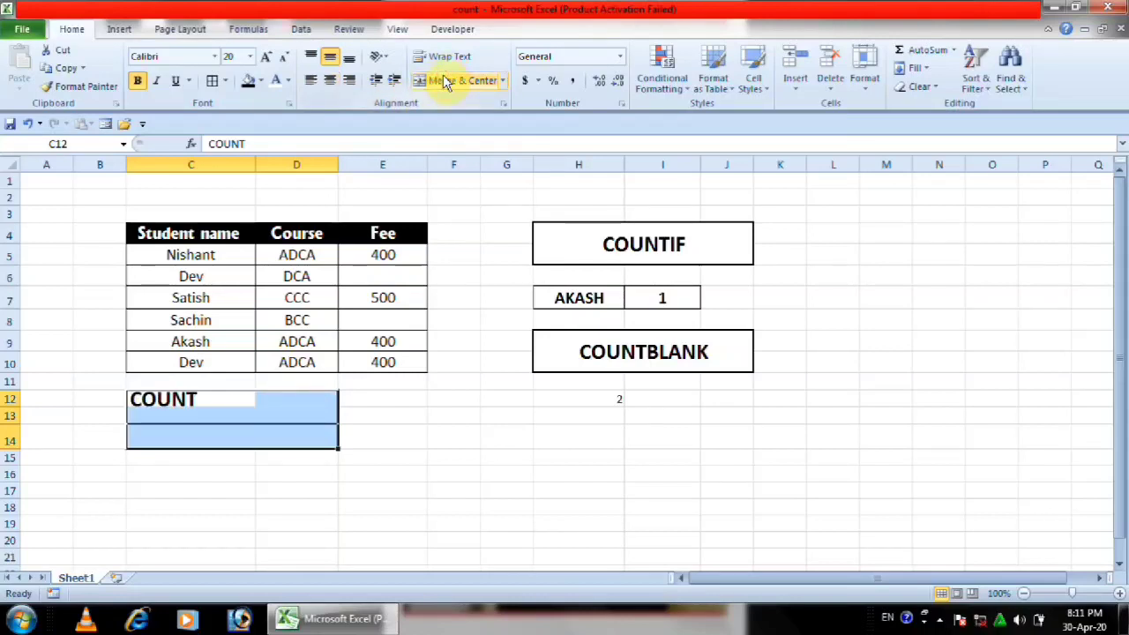
{"action": "left_click", "coordinate": [443, 79]}
{"action": "left_click", "coordinate": [403, 439]}
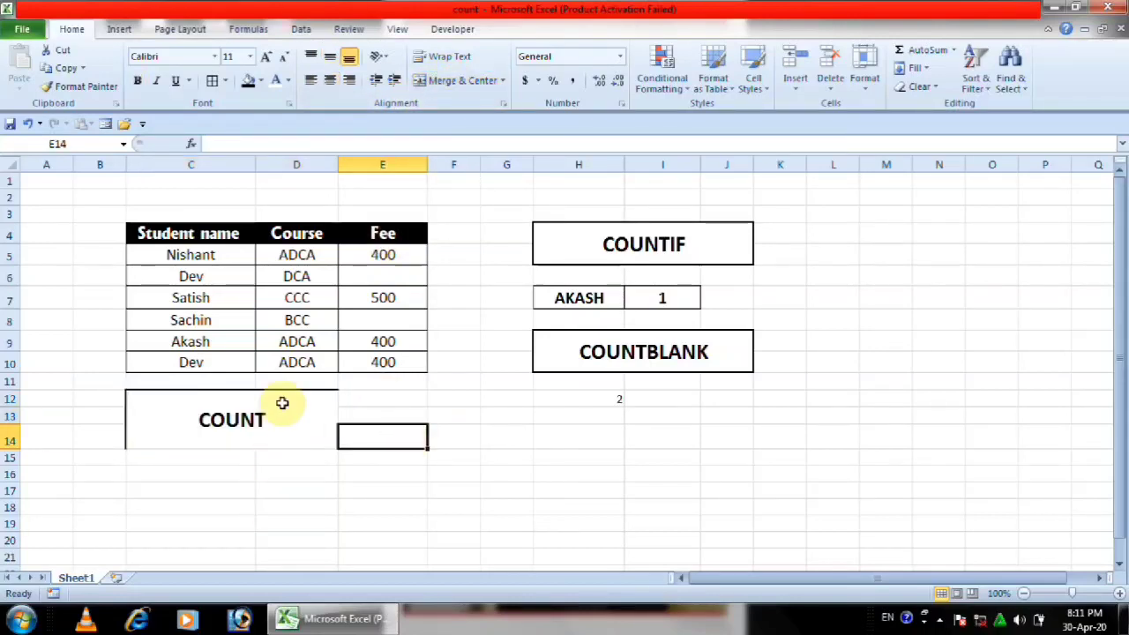
Step: Apply a thin border around the merged COUNT heading
{"action": "left_click", "coordinate": [284, 403]}
{"action": "left_click", "coordinate": [211, 82]}
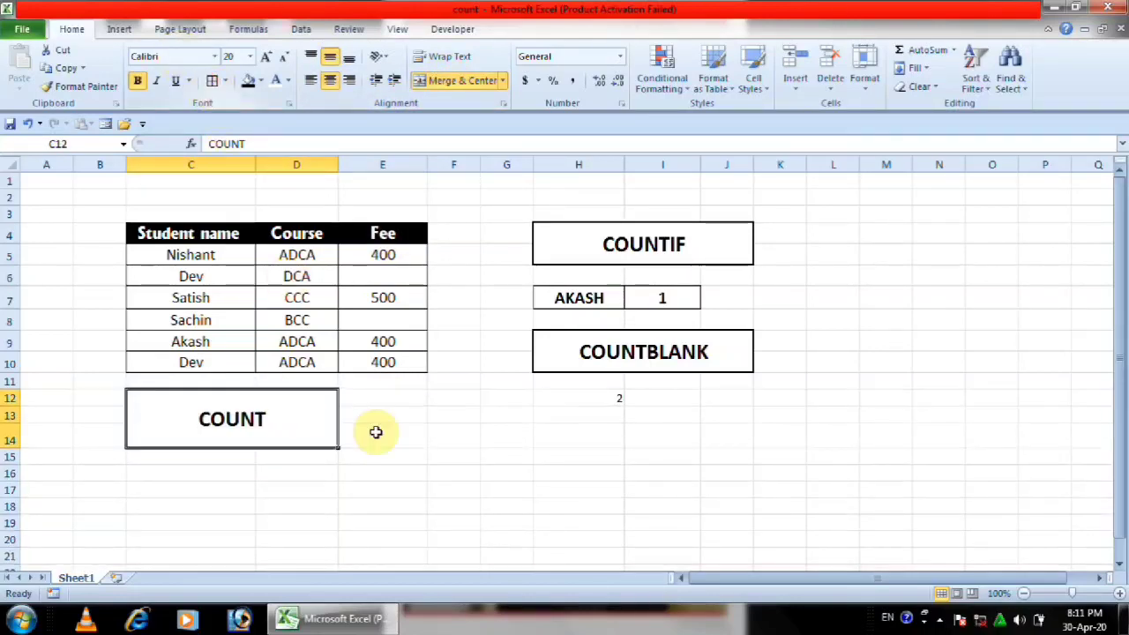
{"action": "left_click", "coordinate": [391, 453]}
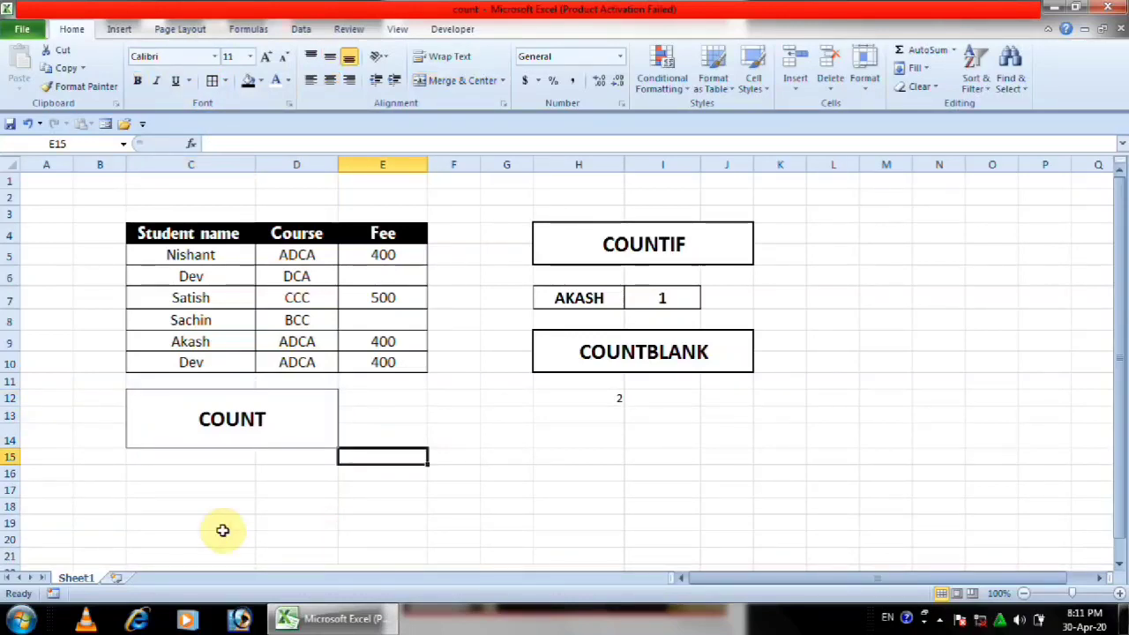
Step: Examine the numeric entries in the Fee column, cells E5, E7, E9 and E10
{"action": "left_click", "coordinate": [195, 500]}
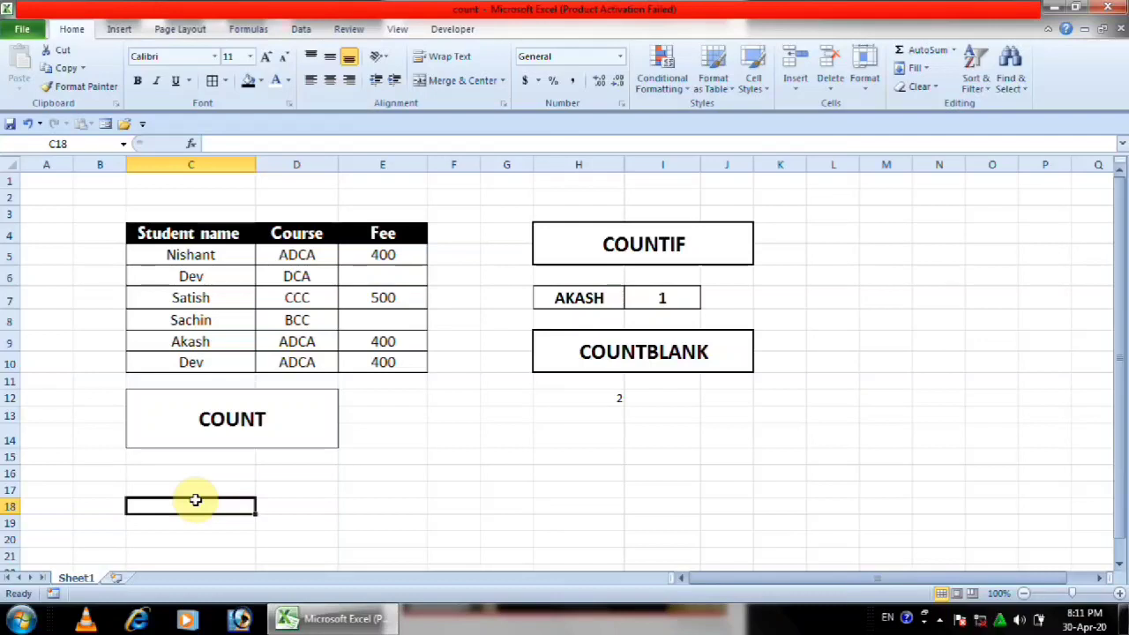
{"action": "left_click", "coordinate": [414, 255]}
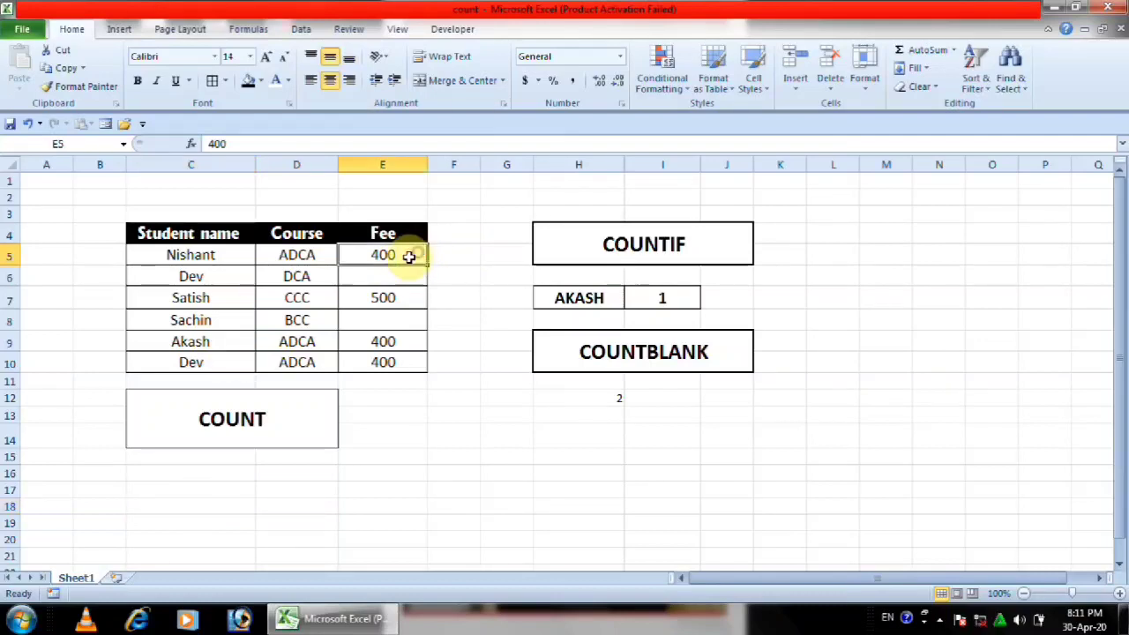
{"action": "left_click", "coordinate": [391, 298]}
{"action": "left_click", "coordinate": [397, 346]}
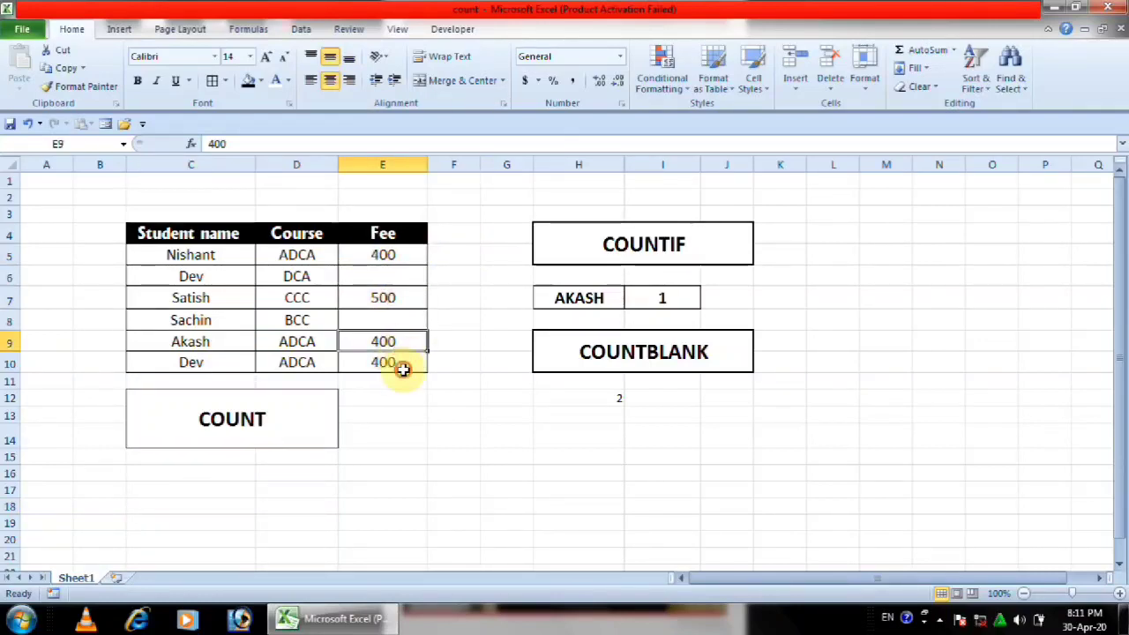
{"action": "left_click", "coordinate": [398, 366]}
{"action": "left_click", "coordinate": [395, 254]}
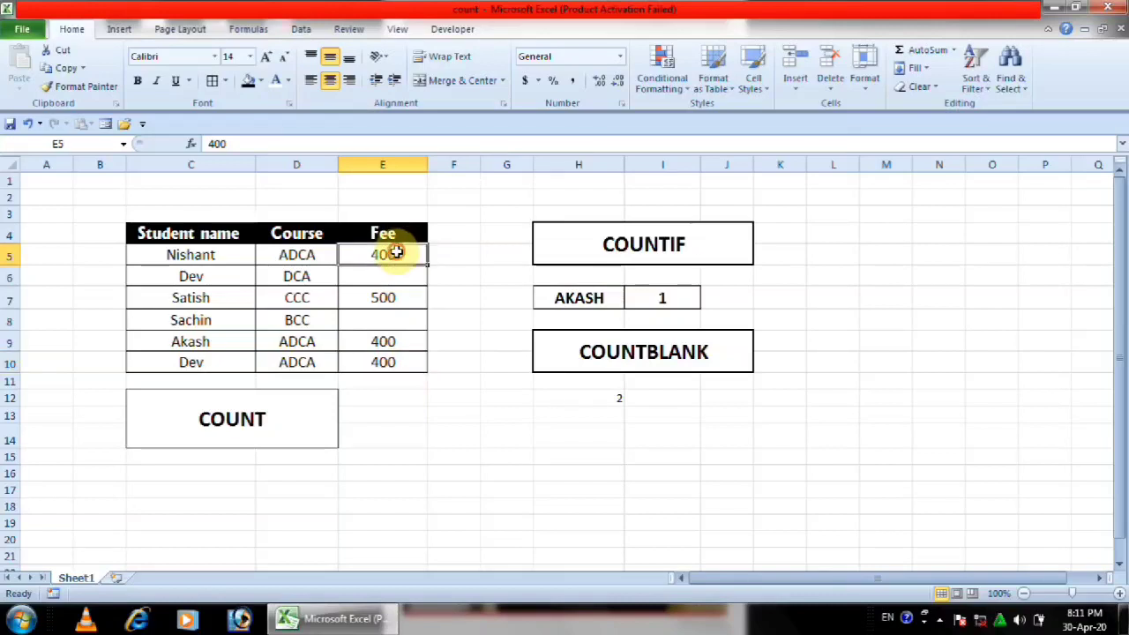
{"action": "left_click", "coordinate": [400, 302]}
{"action": "left_click", "coordinate": [397, 344]}
{"action": "left_click", "coordinate": [402, 362]}
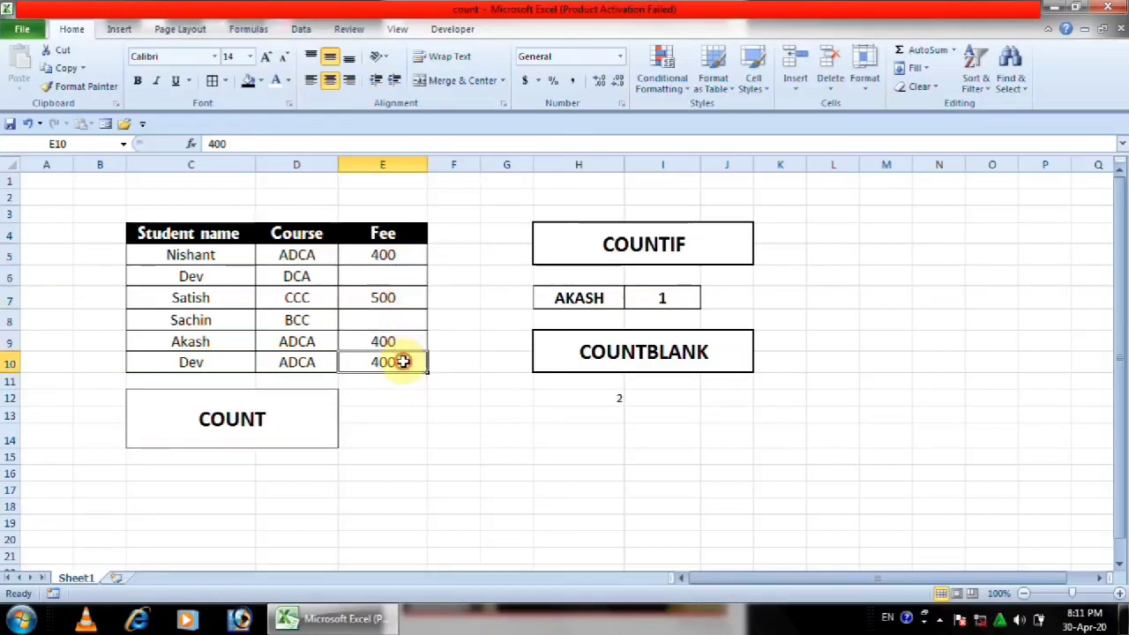
Step: Enter the formula =COUNT(E5:E10) in cell C16 to count the numeric cells in the Fee column
{"action": "left_click", "coordinate": [229, 459]}
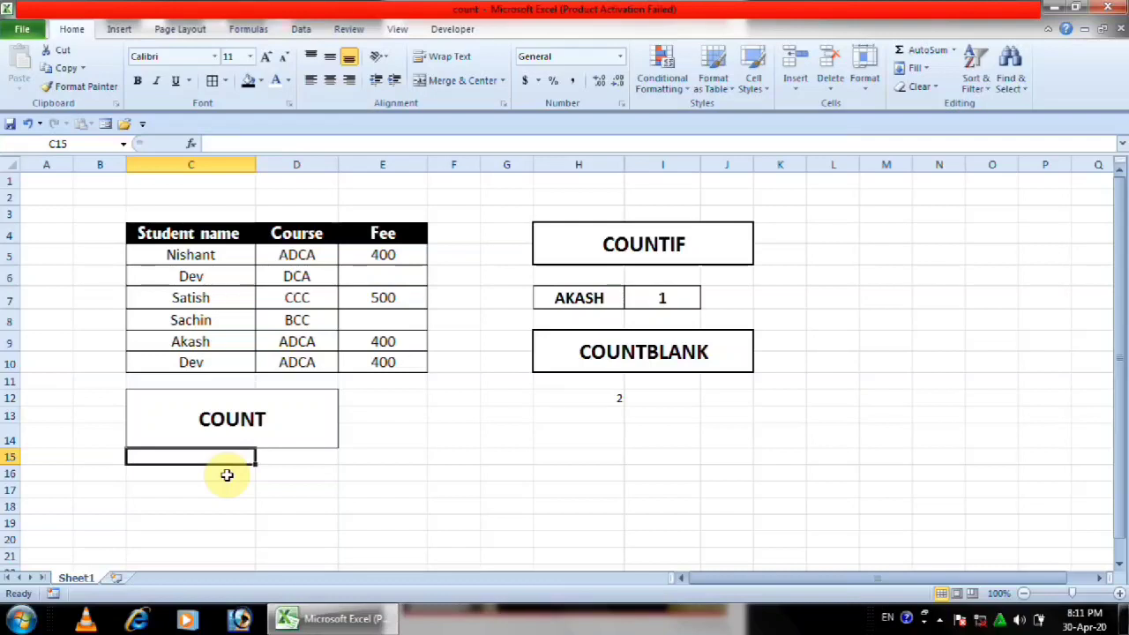
{"action": "left_click", "coordinate": [297, 435]}
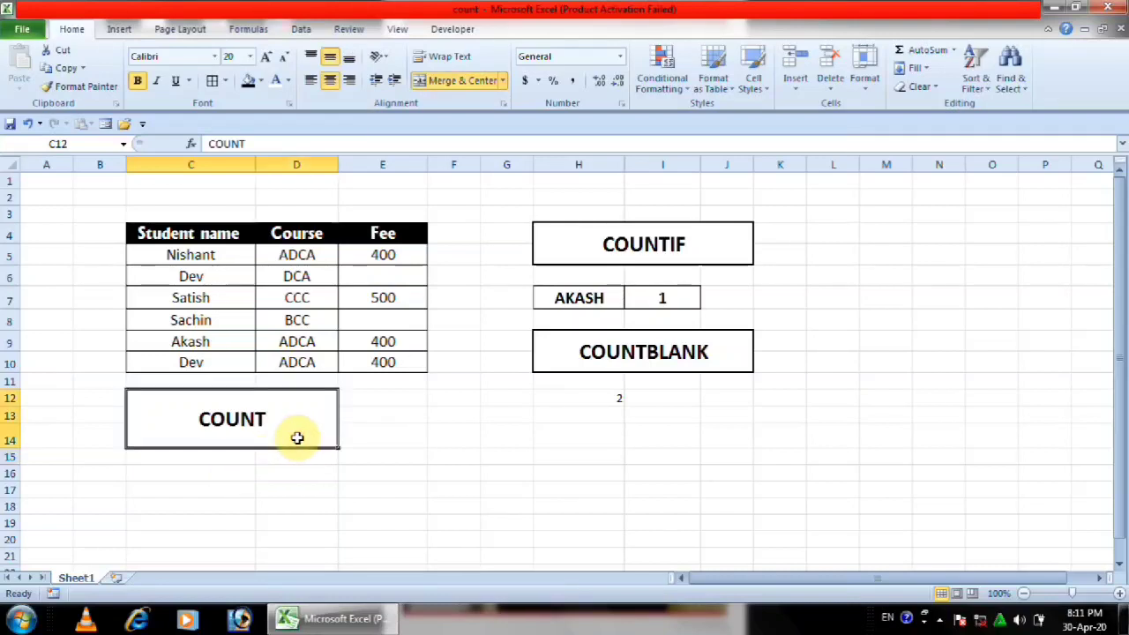
{"action": "left_click", "coordinate": [216, 476]}
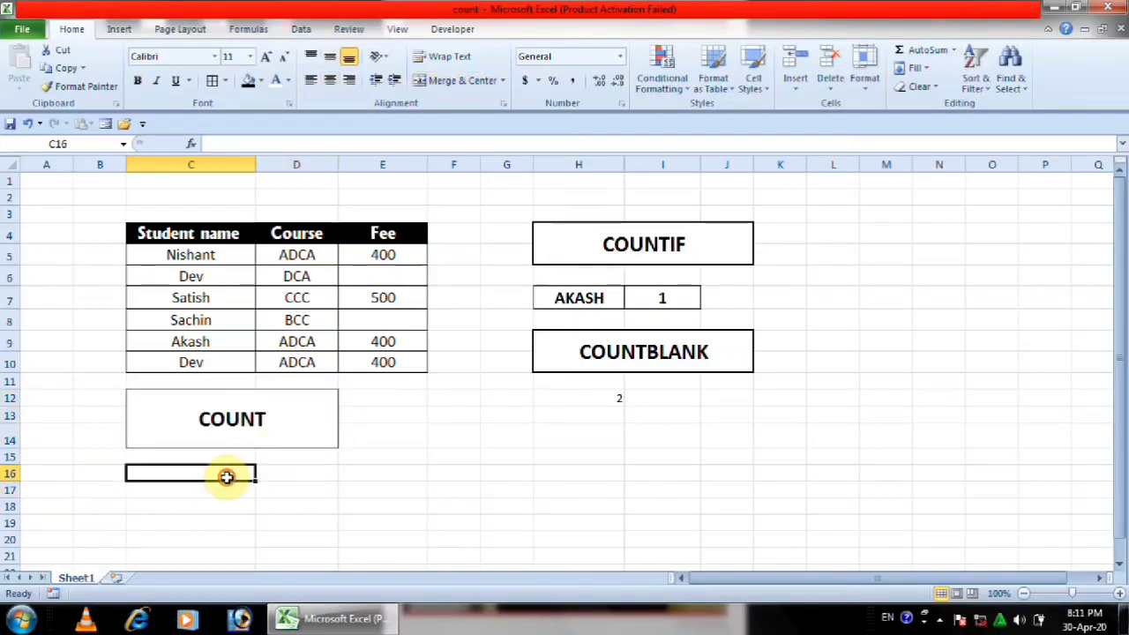
{"action": "type", "text": "="}
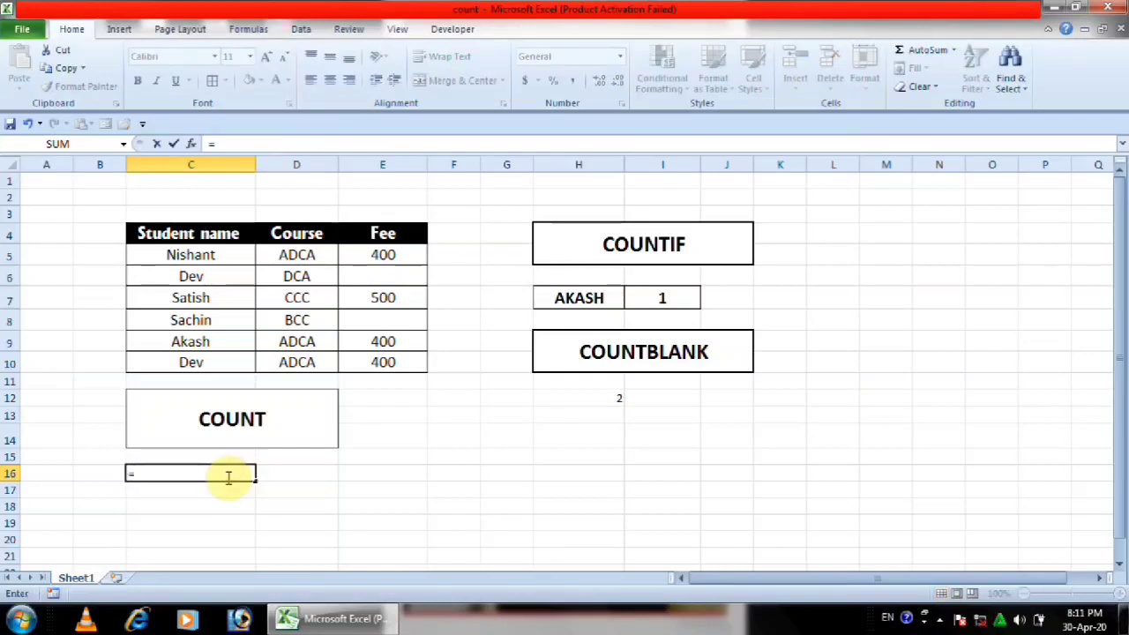
{"action": "type", "text": "COUNT"}
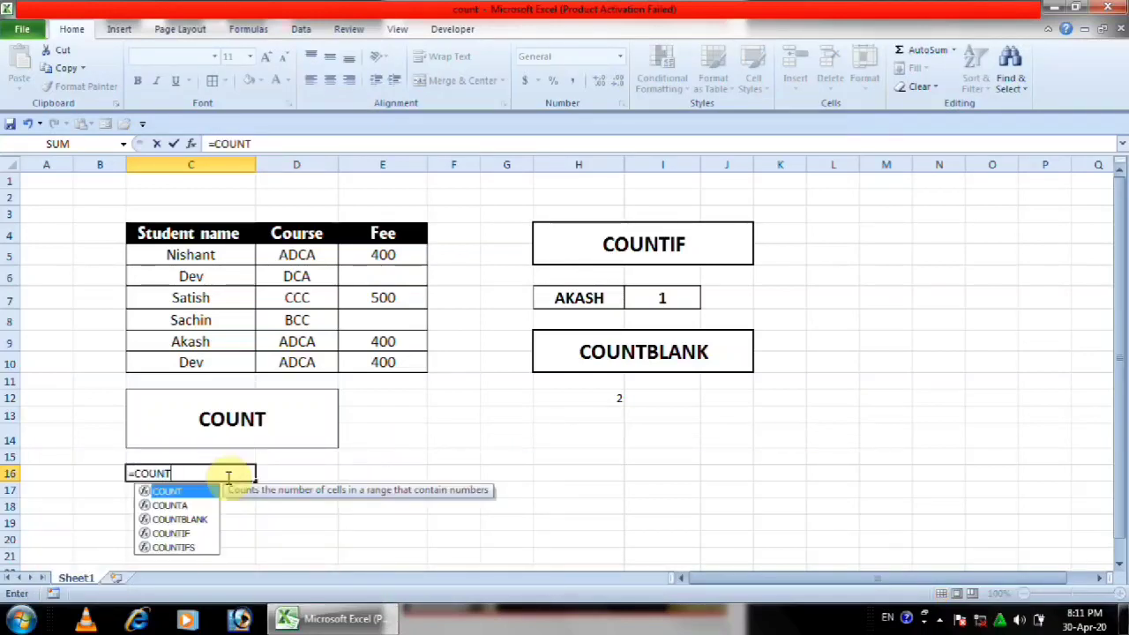
{"action": "type", "text": "("}
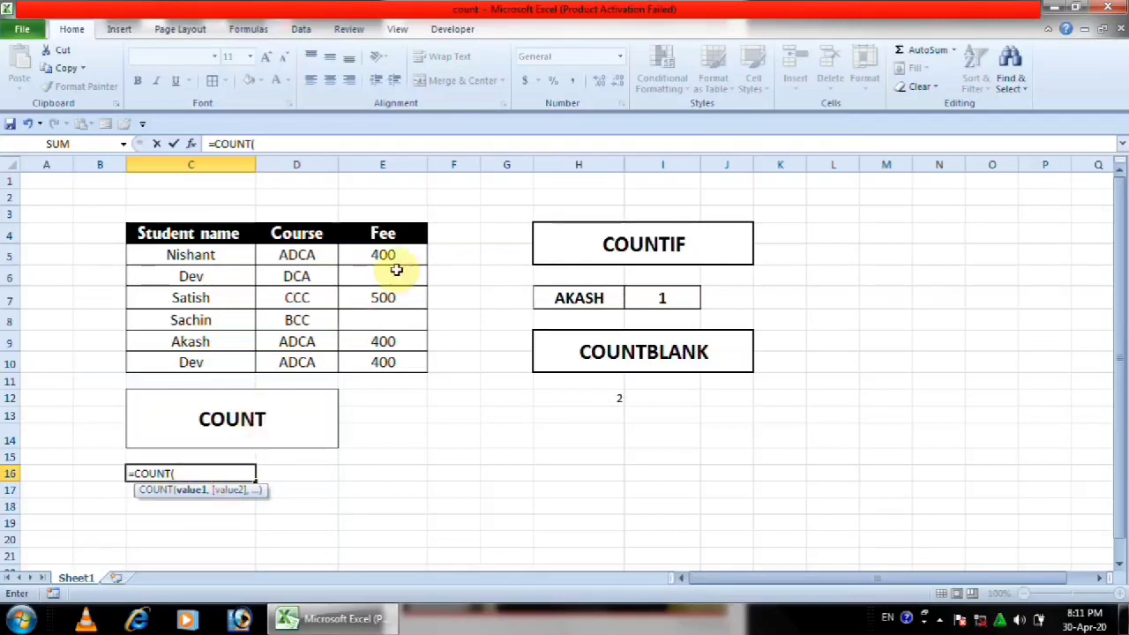
{"action": "left_click_drag", "start_coordinate": [391, 253], "coordinate": [397, 357]}
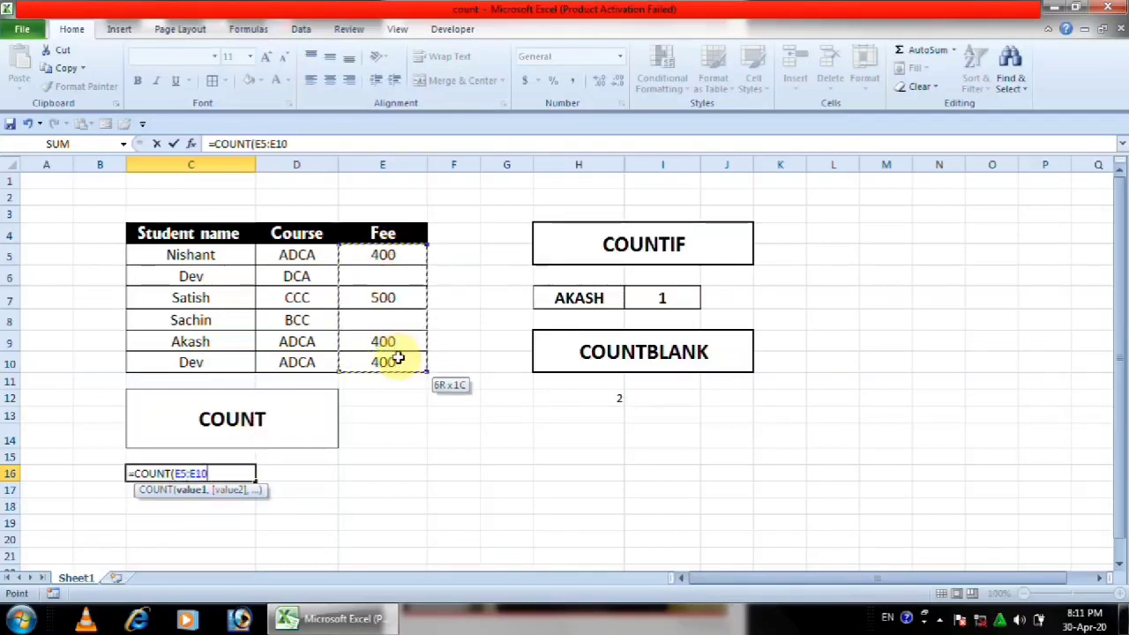
{"action": "type", "text": ")"}
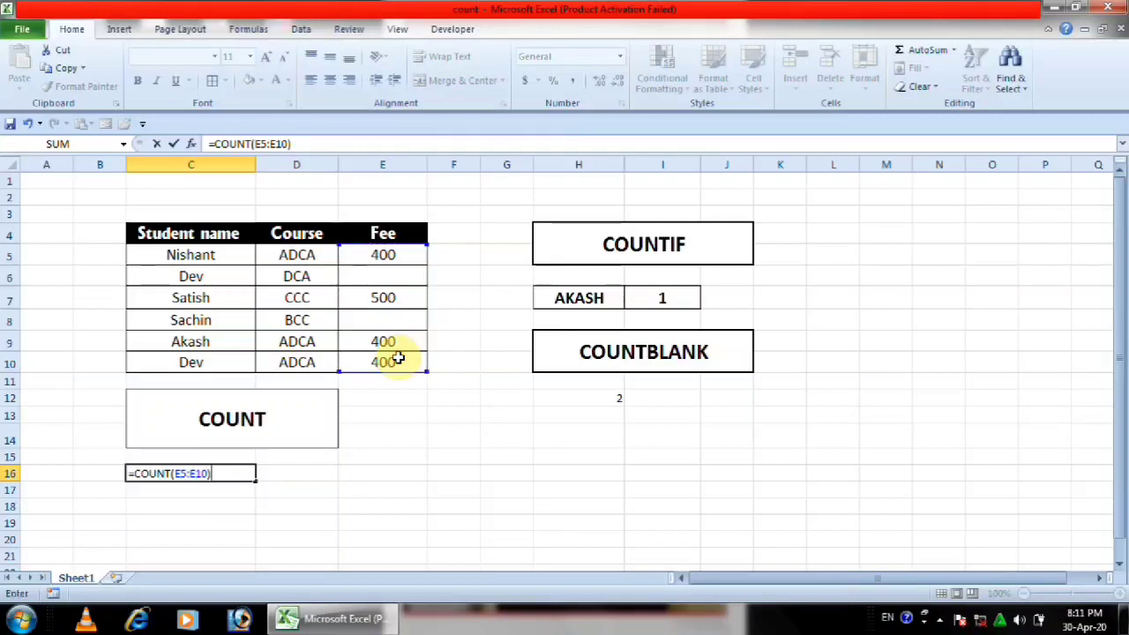
{"action": "key", "text": "Return"}
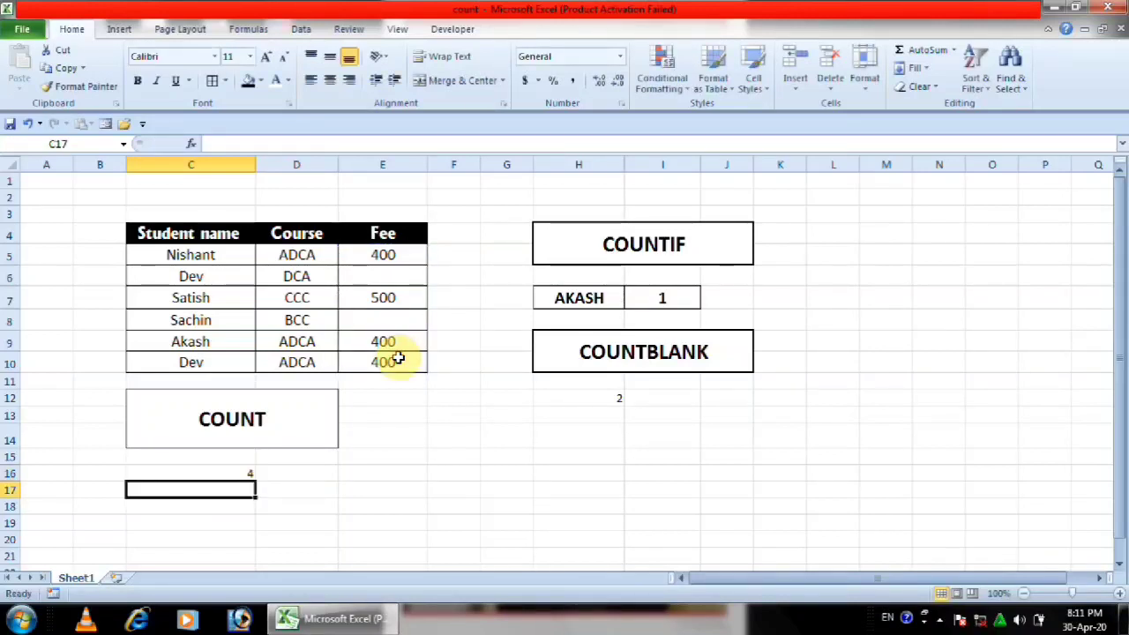
Step: Center the COUNT result in C16 horizontally and vertically, and make it bold at font size 16
{"action": "left_click", "coordinate": [219, 473]}
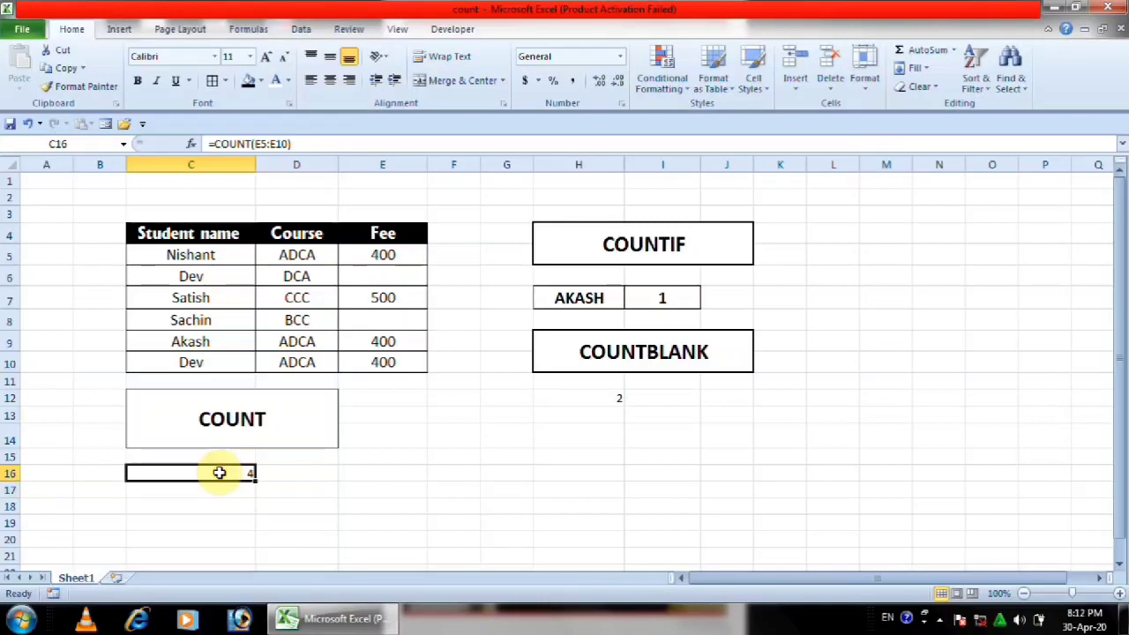
{"action": "left_click", "coordinate": [331, 78]}
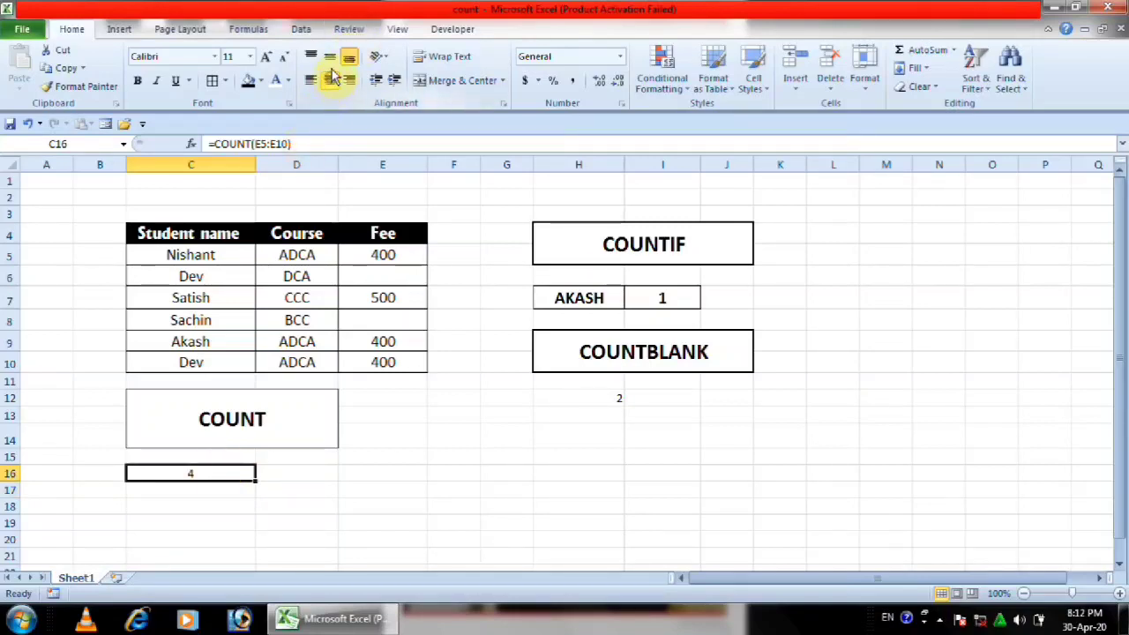
{"action": "left_click", "coordinate": [329, 56]}
{"action": "left_click", "coordinate": [268, 59]}
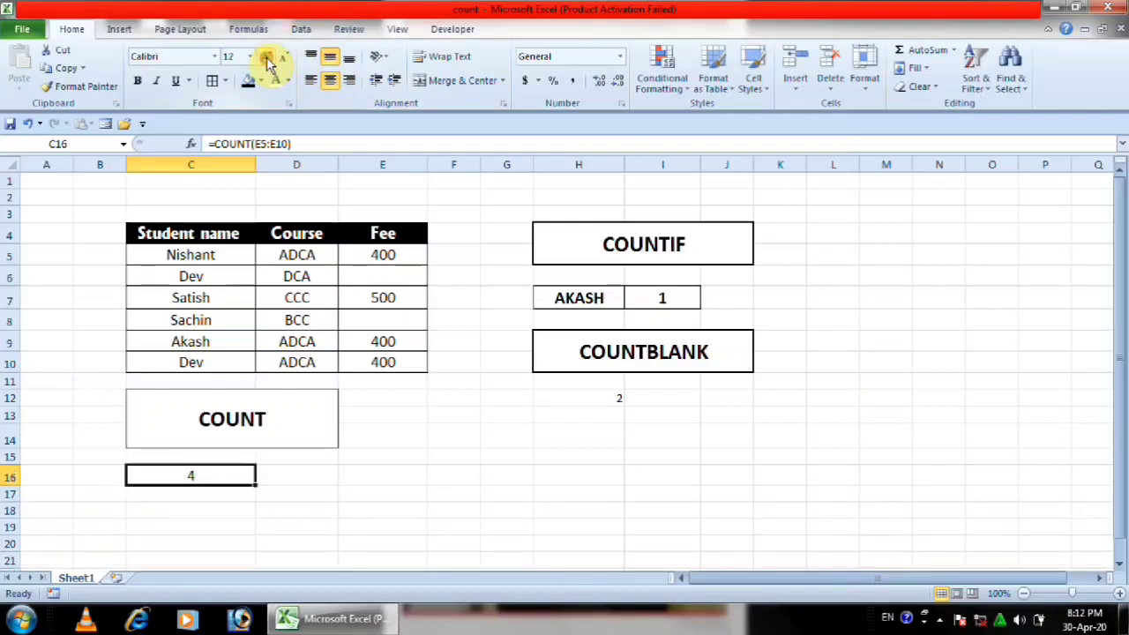
{"action": "left_click", "coordinate": [267, 58]}
{"action": "left_click", "coordinate": [267, 58]}
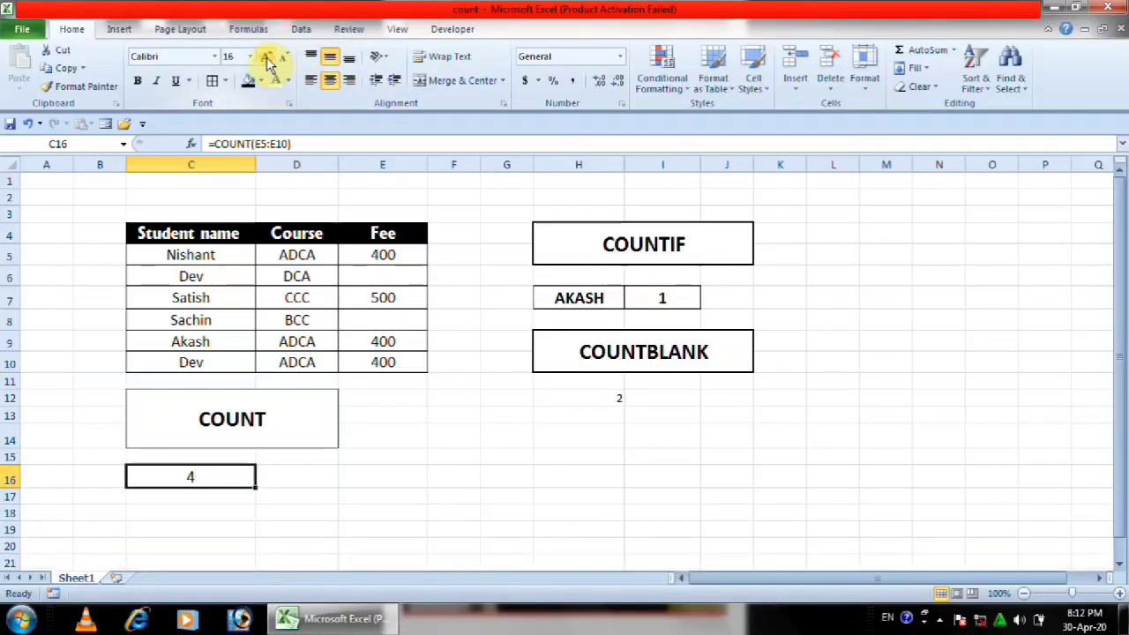
{"action": "left_click", "coordinate": [139, 82]}
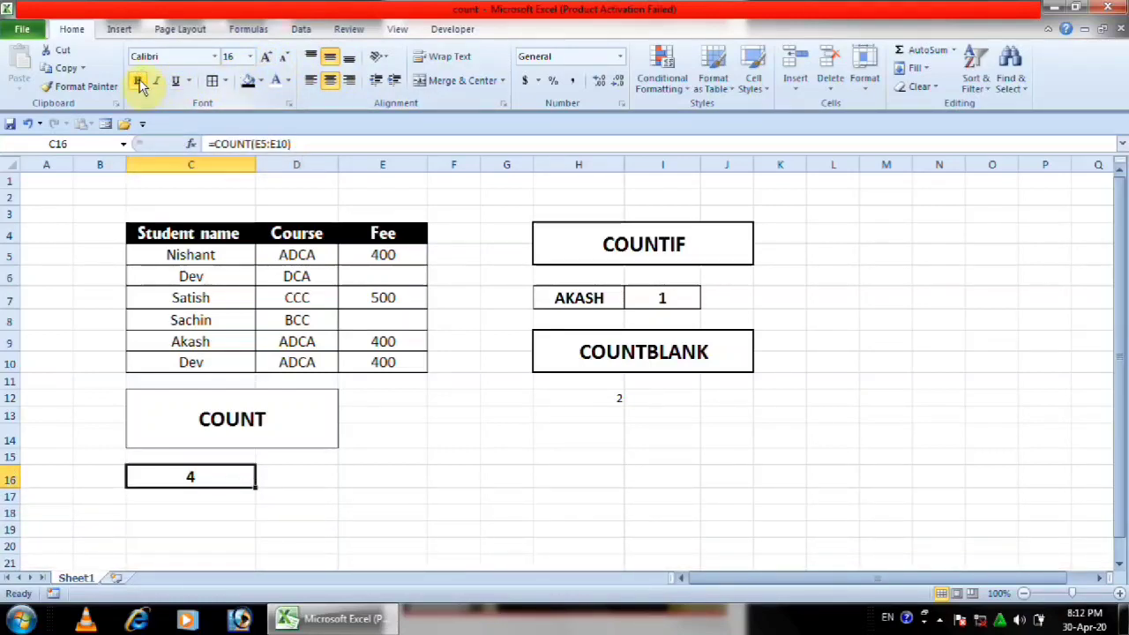
Step: Enter the text A in the empty Fee cell E6 and check the COUNT result in C16
{"action": "left_click", "coordinate": [320, 443]}
{"action": "left_click", "coordinate": [217, 476]}
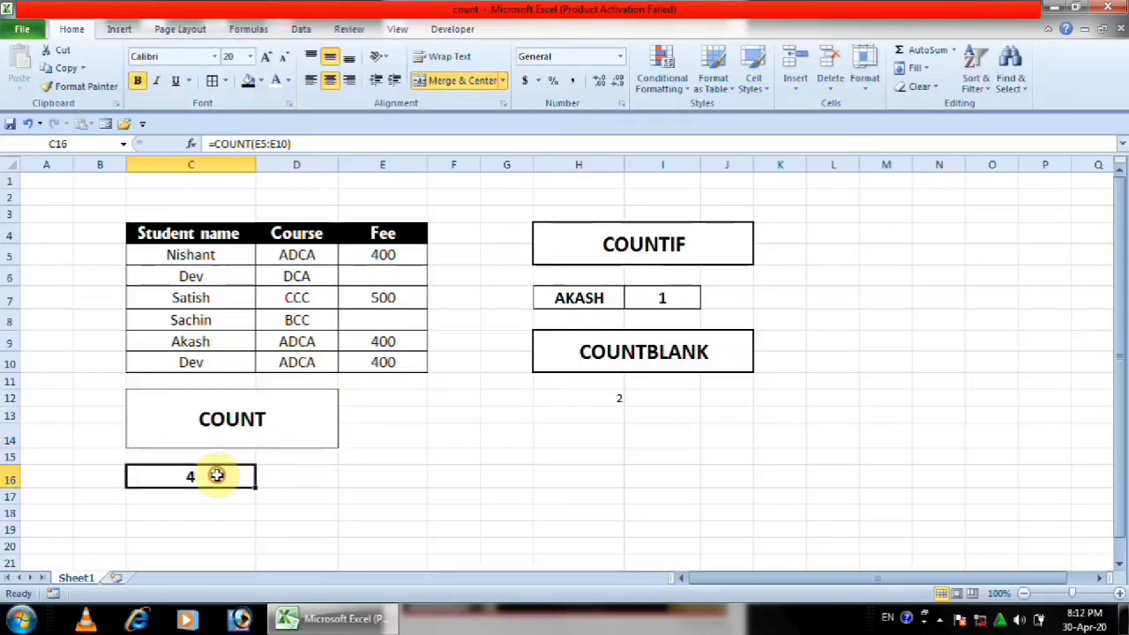
{"action": "left_click", "coordinate": [374, 278]}
{"action": "type", "text": "A"}
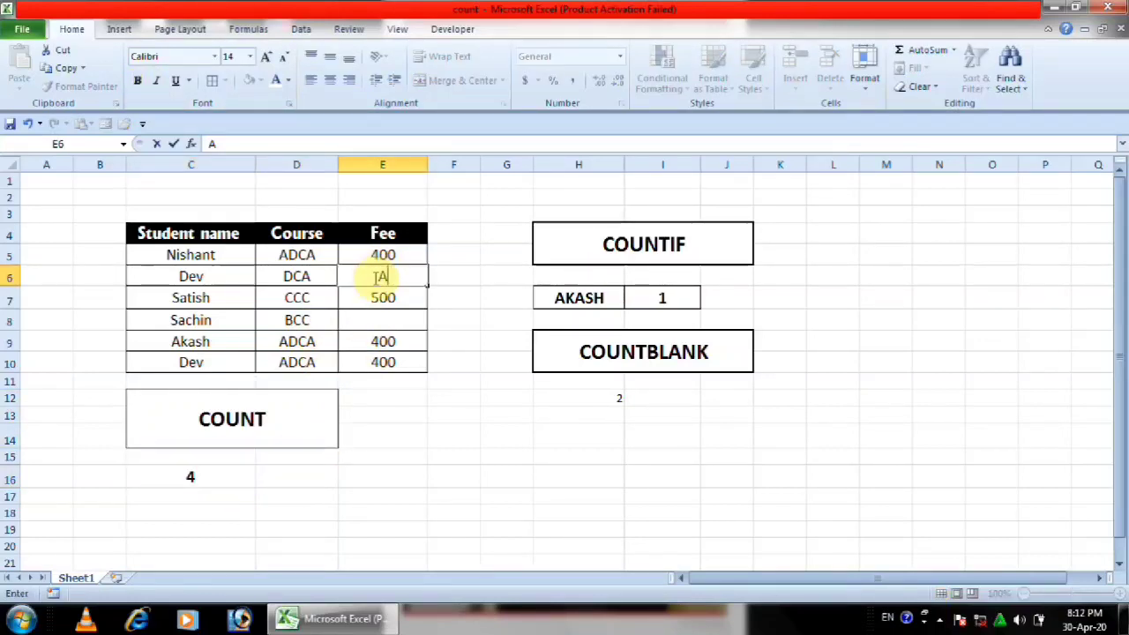
{"action": "key", "text": "Return"}
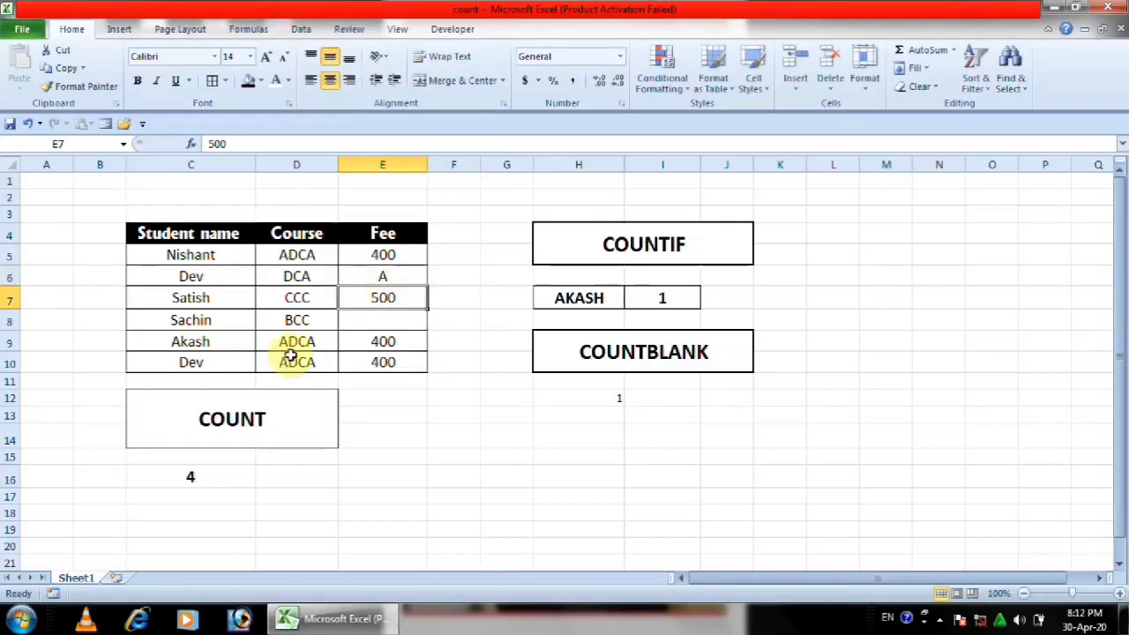
{"action": "left_click", "coordinate": [217, 476]}
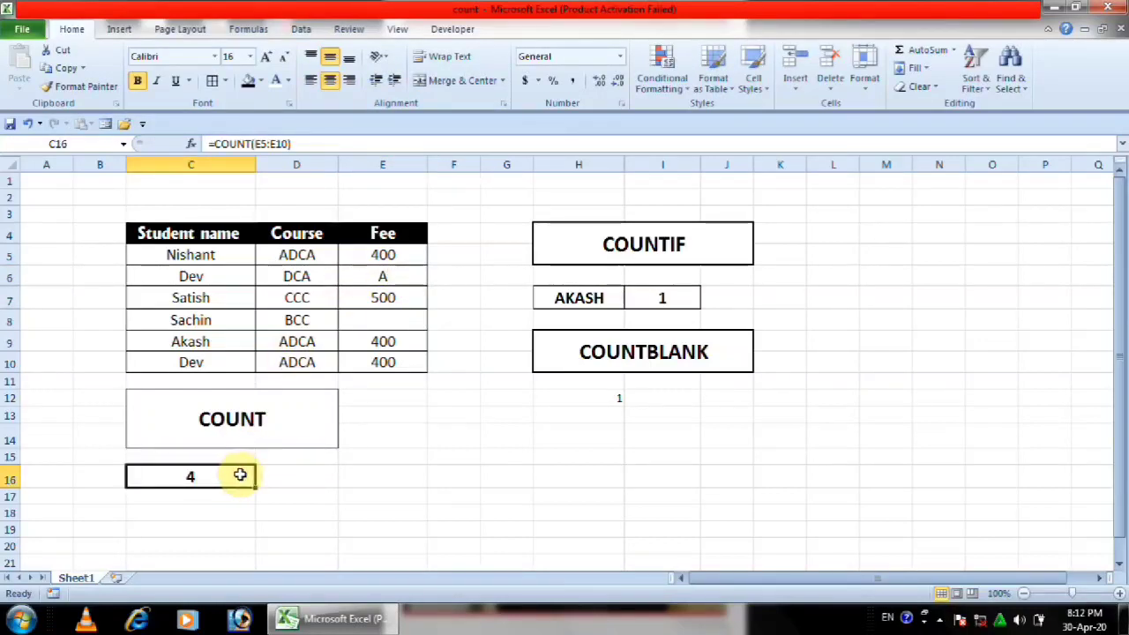
Step: Clear the text from Fee cell E6 and check the COUNT result in C16
{"action": "left_click", "coordinate": [369, 276]}
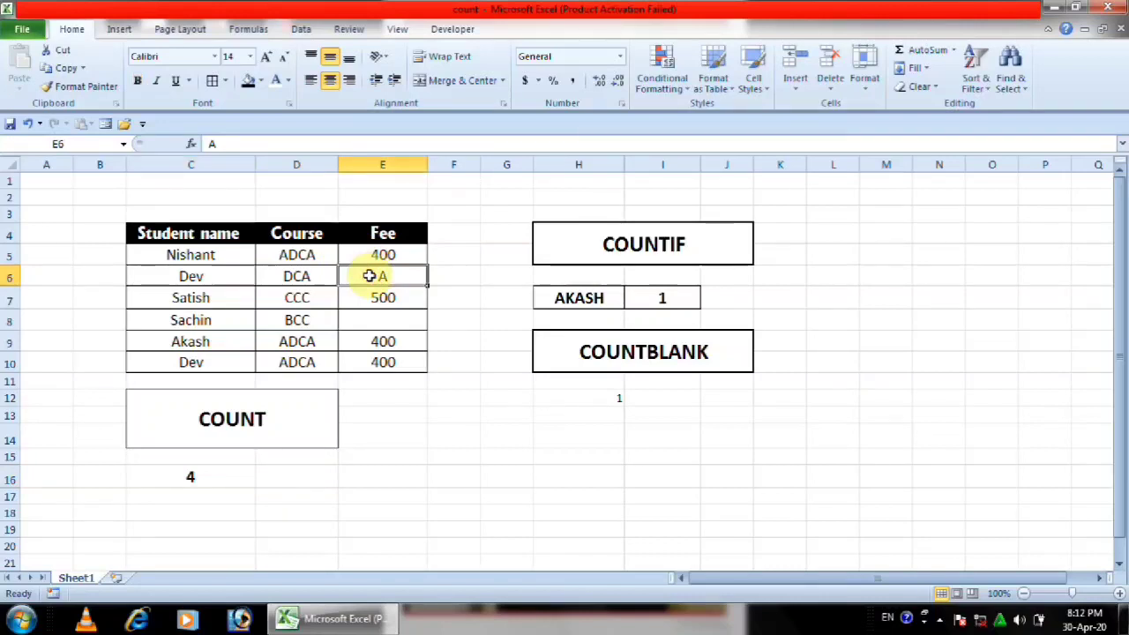
{"action": "key", "text": "BackSpace"}
{"action": "key", "text": "Return"}
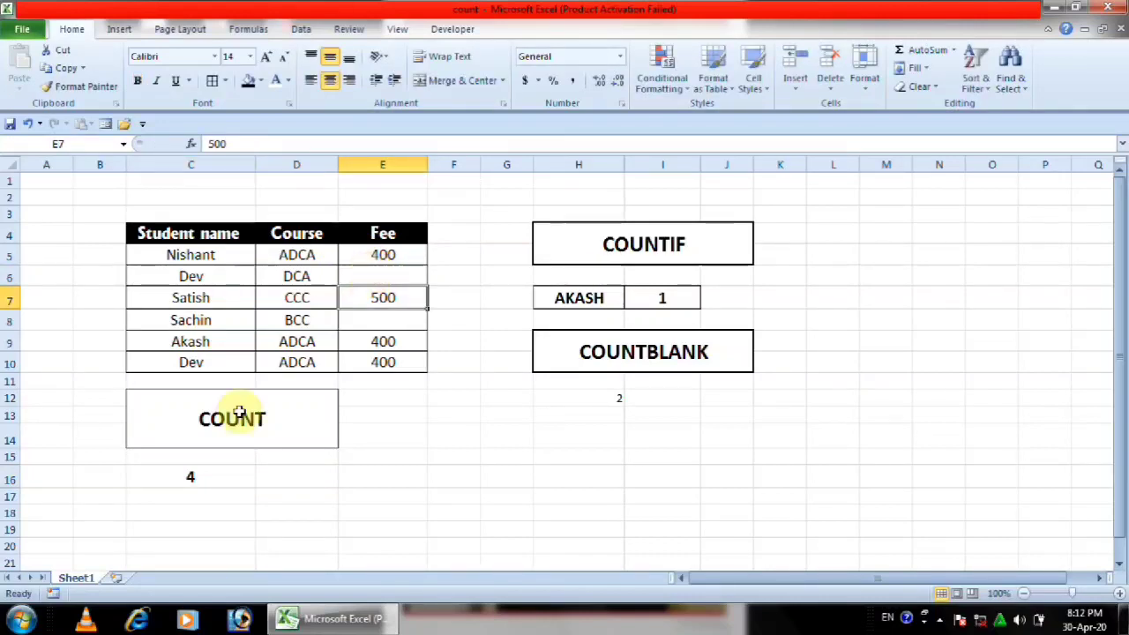
{"action": "left_click", "coordinate": [223, 480]}
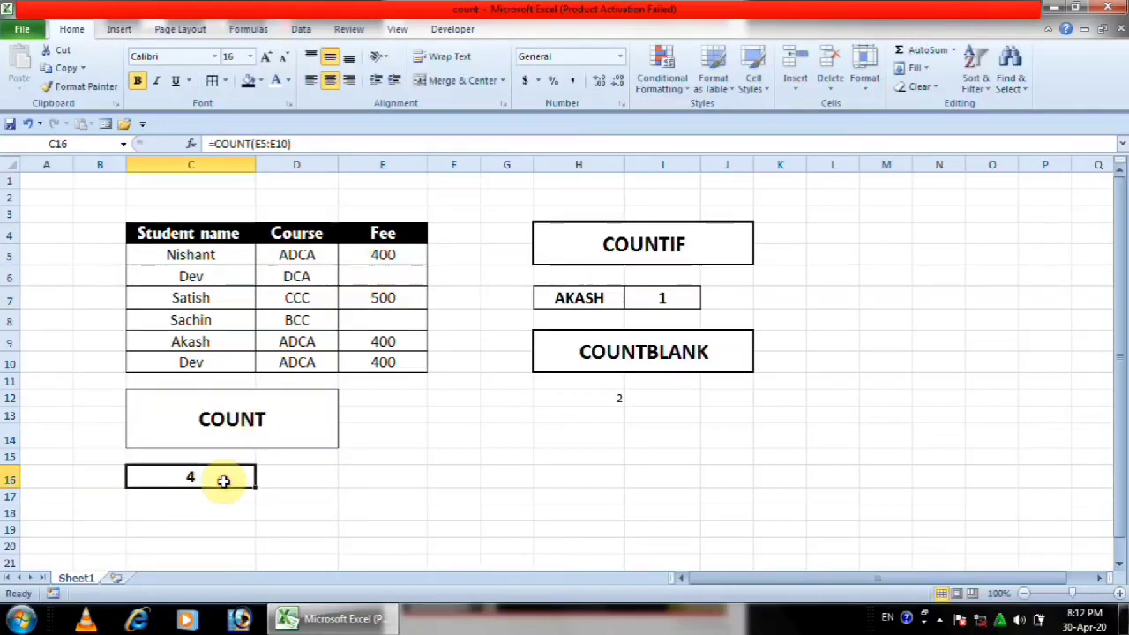
Step: Enter 500 in Fee cell E6 and check the COUNT result in C16
{"action": "left_click", "coordinate": [403, 281]}
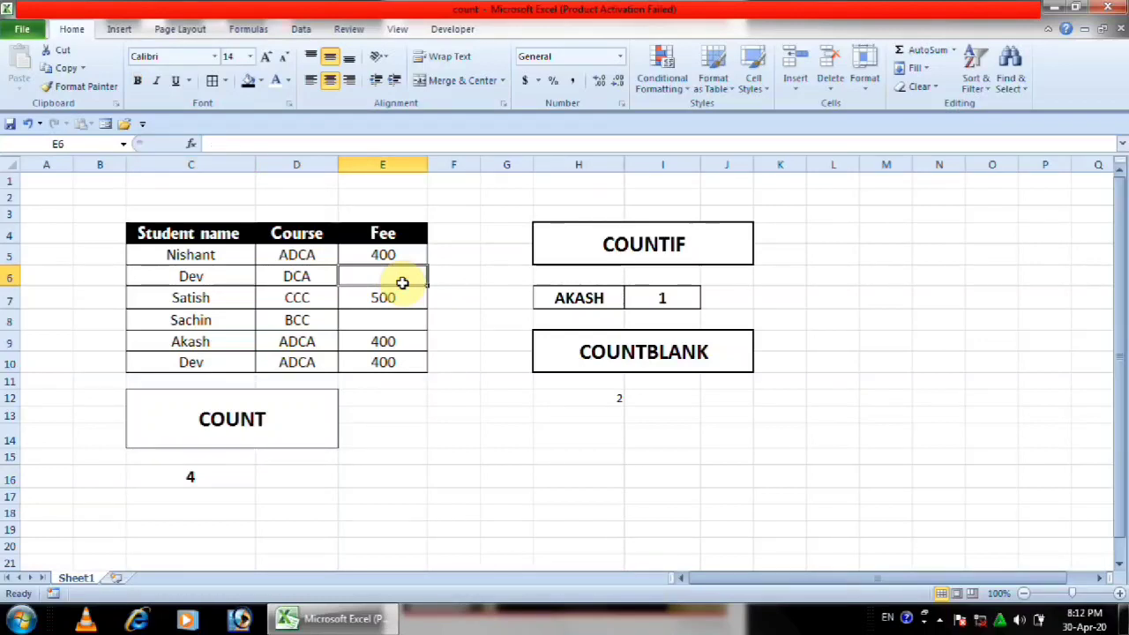
{"action": "type", "text": "500"}
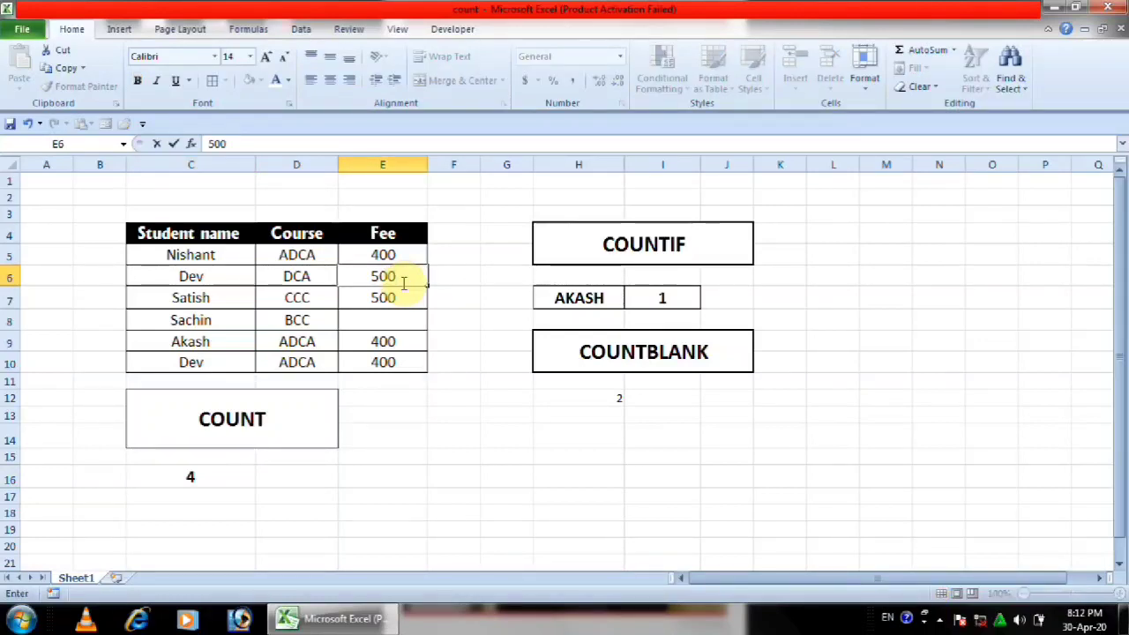
{"action": "key", "text": "Return"}
{"action": "left_click", "coordinate": [217, 476]}
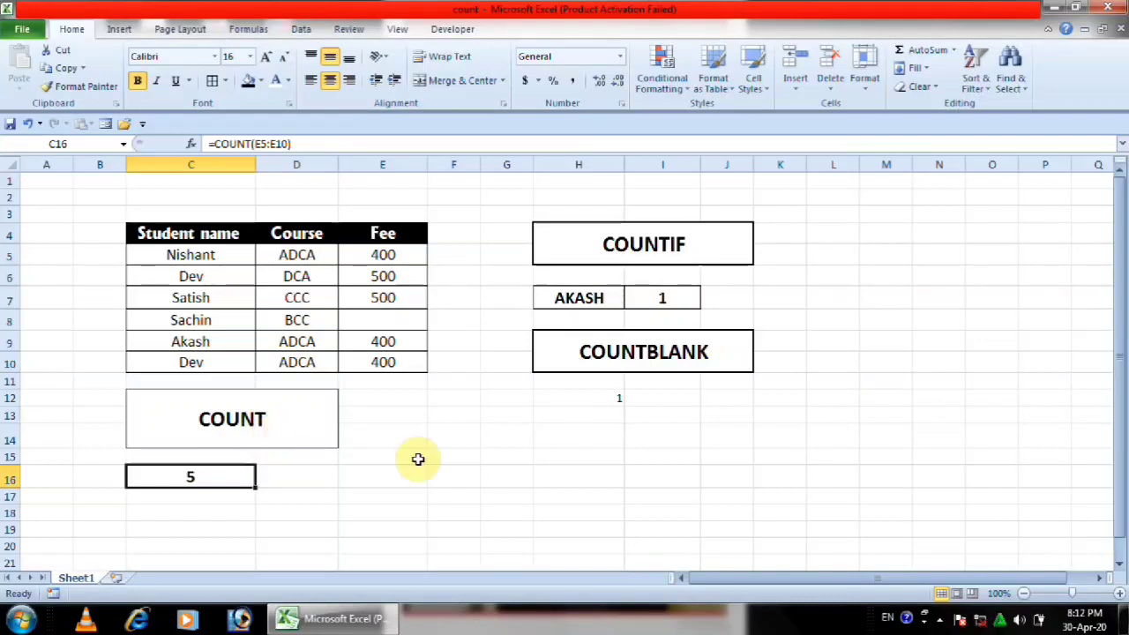
{"action": "left_click", "coordinate": [484, 466]}
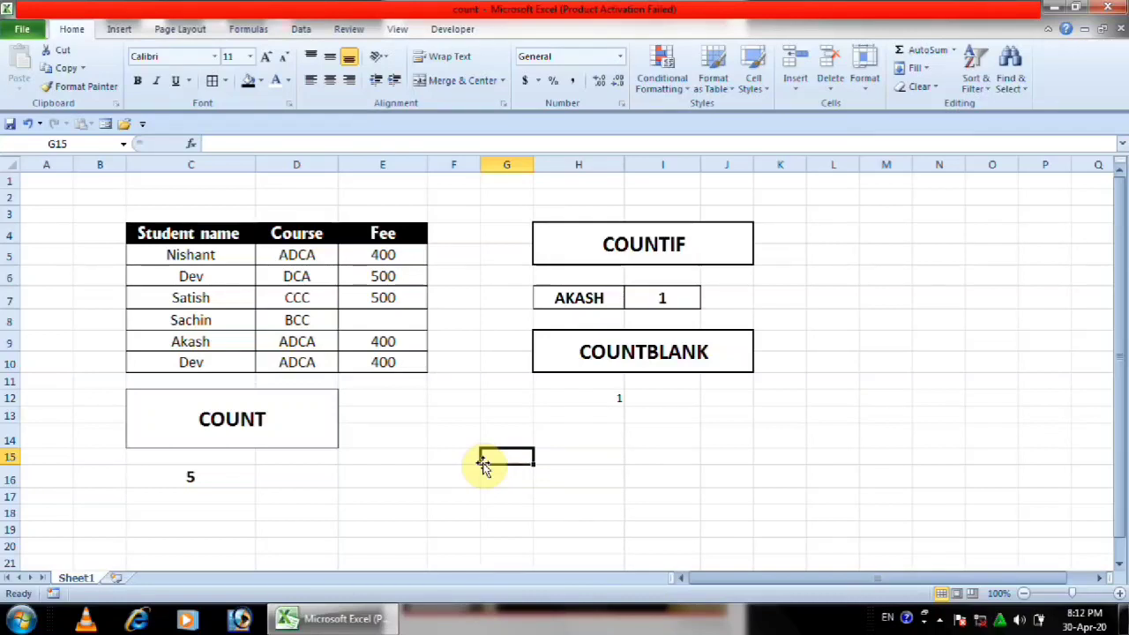
{"action": "left_click_drag", "start_coordinate": [221, 235], "coordinate": [236, 362]}
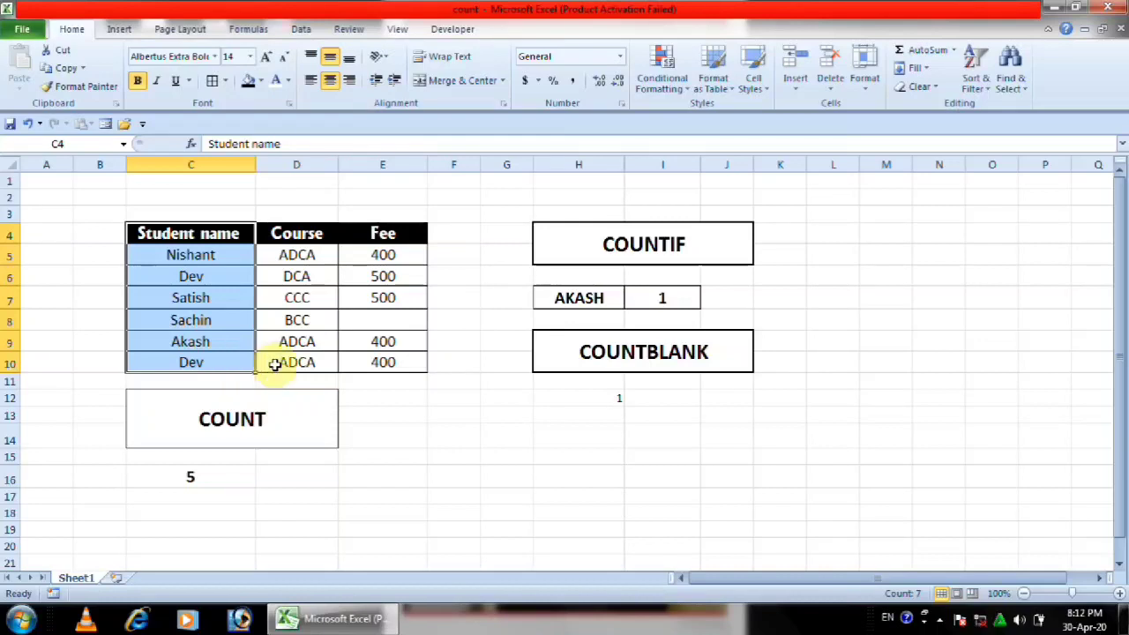
{"action": "left_click", "coordinate": [548, 470]}
{"action": "left_click", "coordinate": [515, 430]}
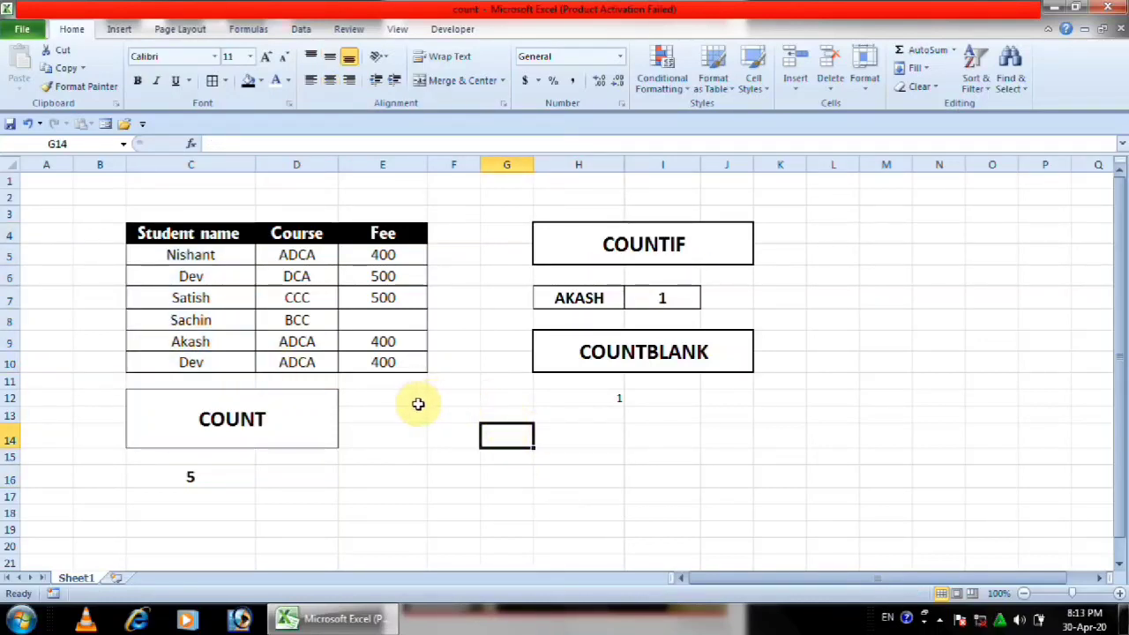
Step: Merge and center cells E12:G14 beside the COUNT heading and give them a thick box border
{"action": "left_click_drag", "start_coordinate": [418, 401], "coordinate": [484, 437]}
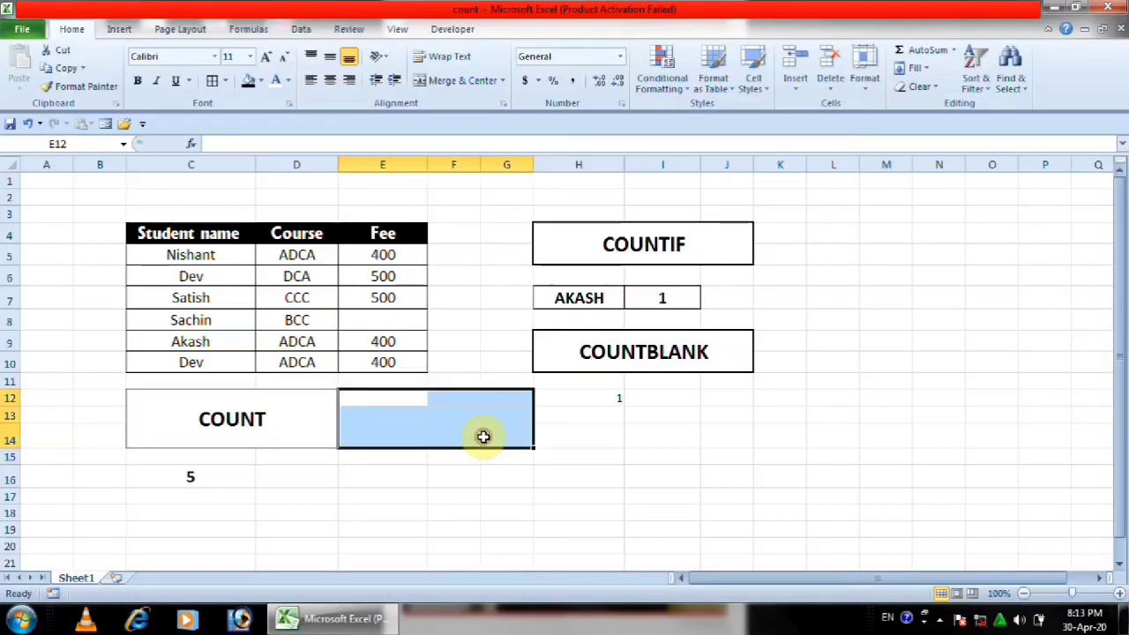
{"action": "key", "text": "alt+h"}
{"action": "key", "text": "m"}
{"action": "key", "text": "c"}
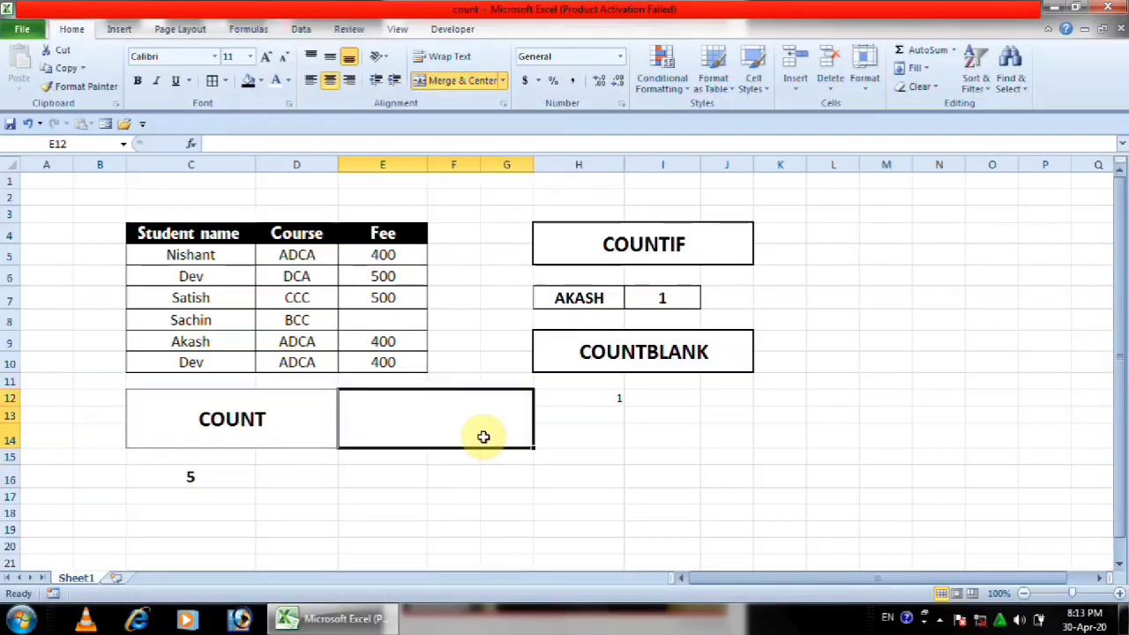
{"action": "left_click", "coordinate": [226, 81]}
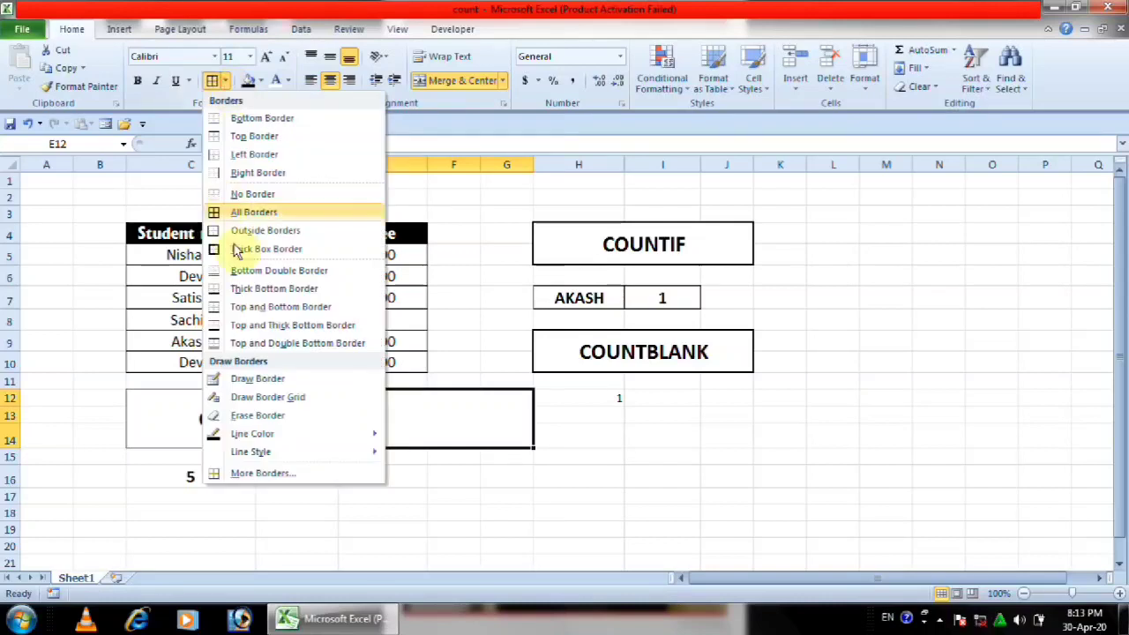
{"action": "left_click", "coordinate": [267, 249]}
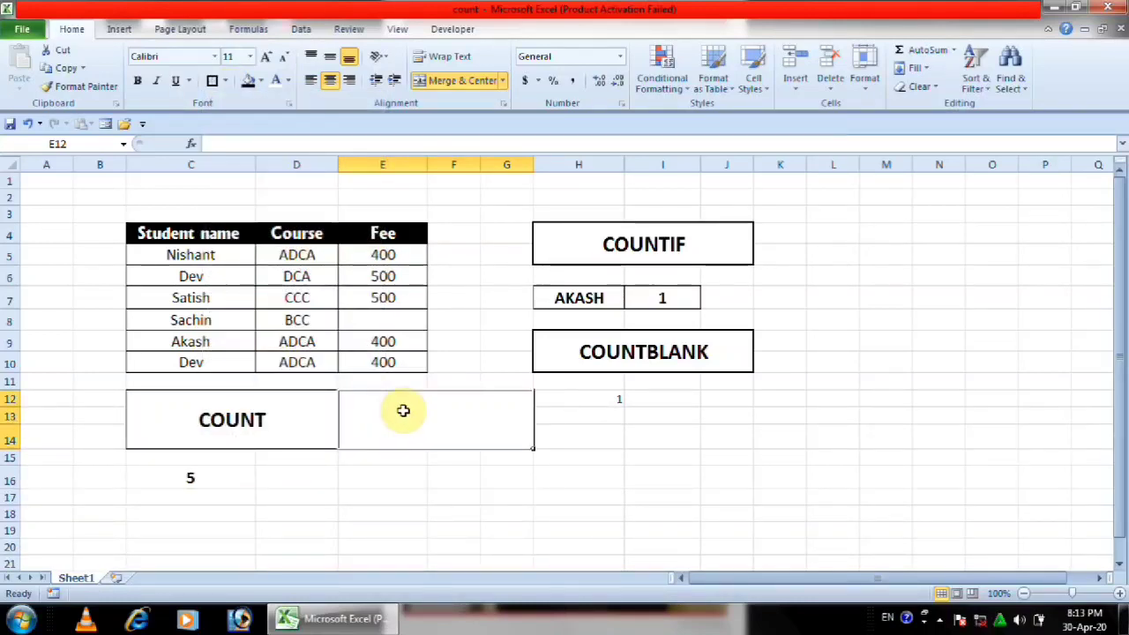
Step: Enter the heading COUNTA in the merged cell E12:G14
{"action": "type", "text": "COU"}
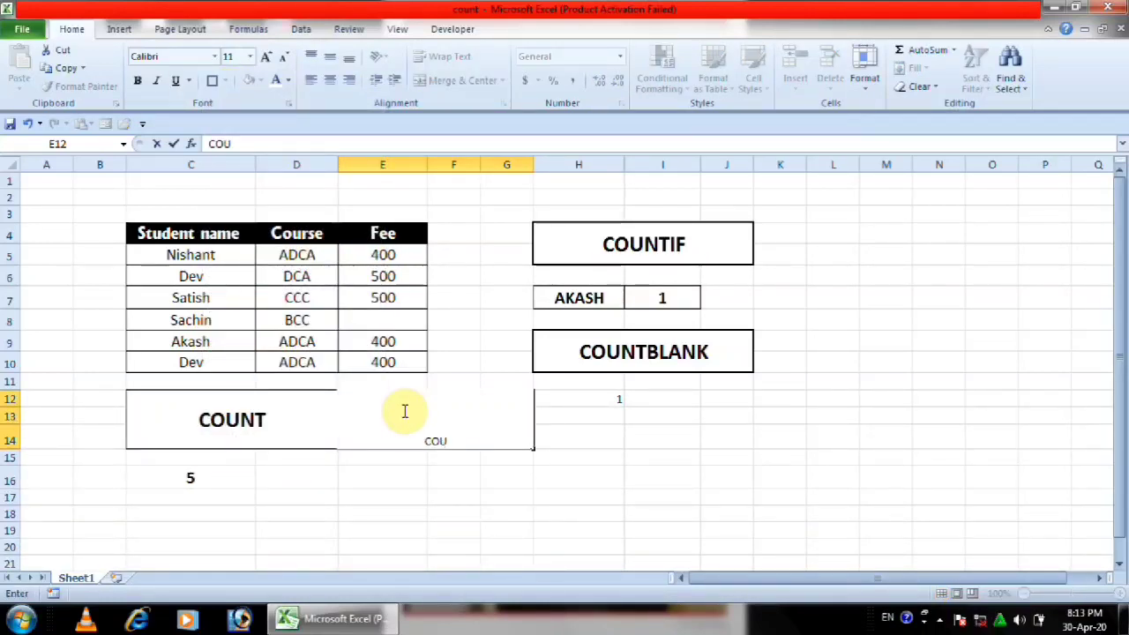
{"action": "type", "text": "NTA"}
{"action": "key", "text": "Return"}
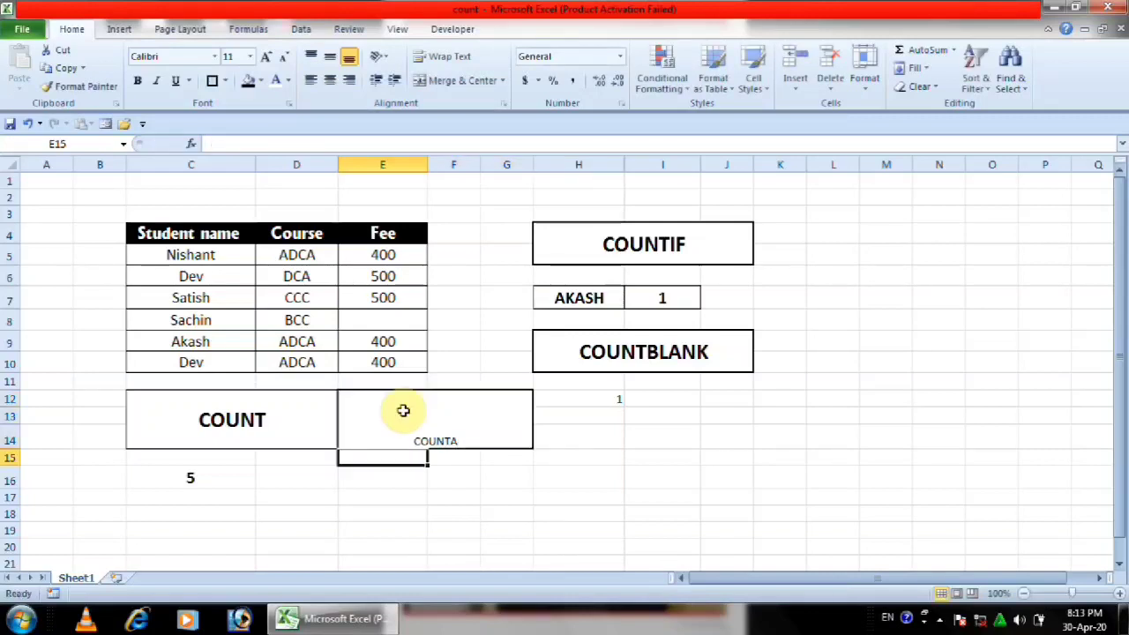
Step: Align the COUNTA heading vertically to the middle and increase its font size to 12
{"action": "left_click", "coordinate": [463, 442]}
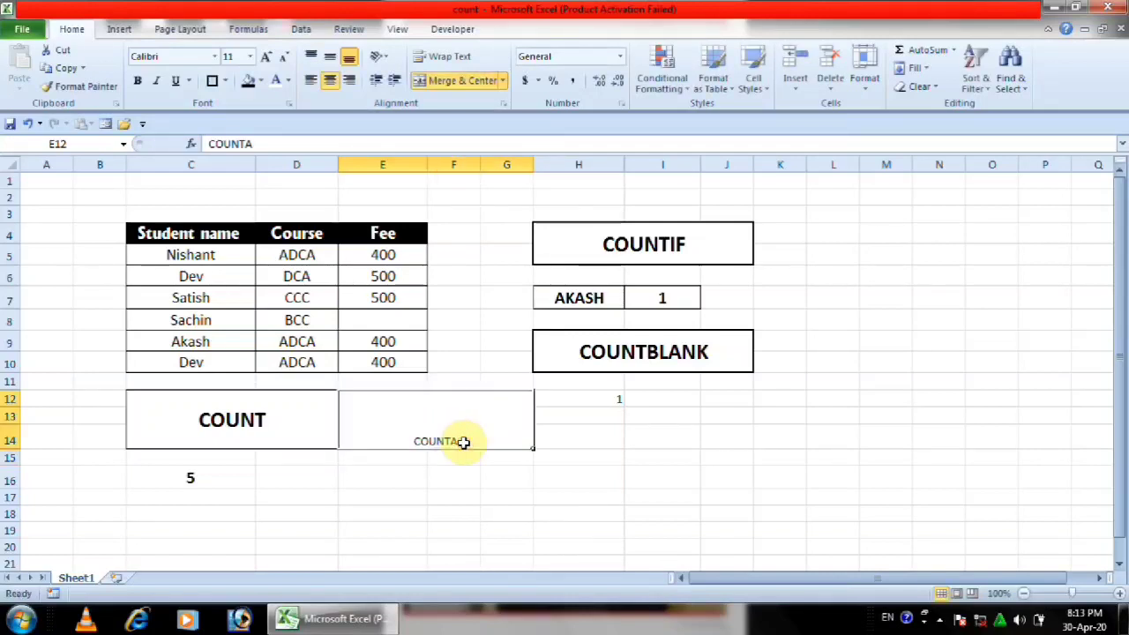
{"action": "left_click", "coordinate": [332, 58]}
{"action": "left_click", "coordinate": [268, 56]}
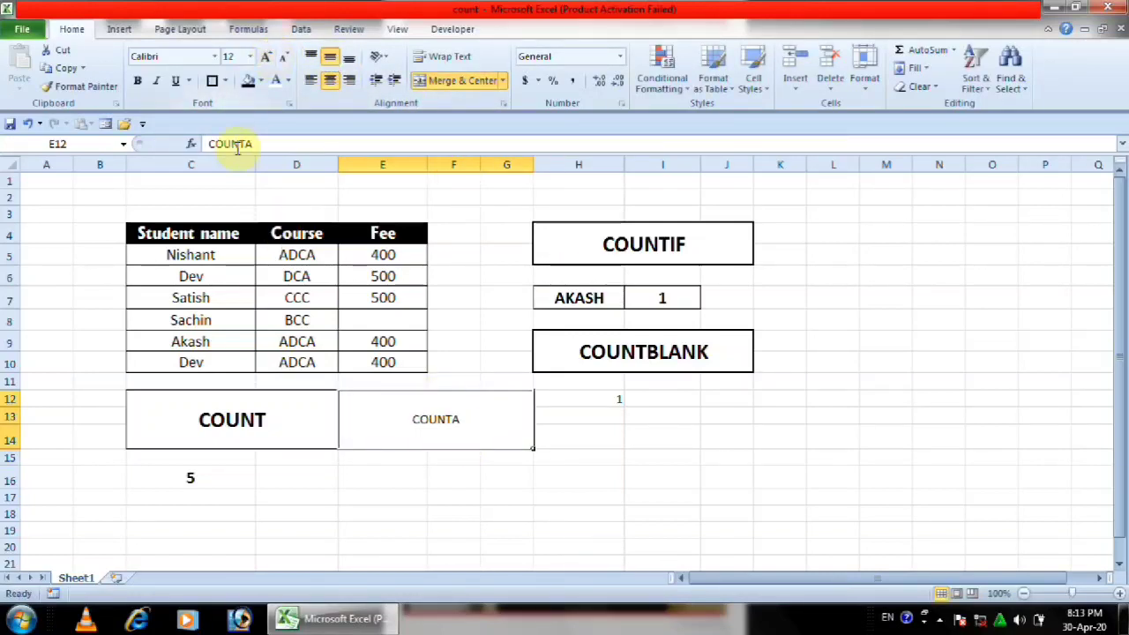
Step: Copy the COUNT heading's formatting onto the COUNTA heading with Format Painter
{"action": "left_click", "coordinate": [247, 420]}
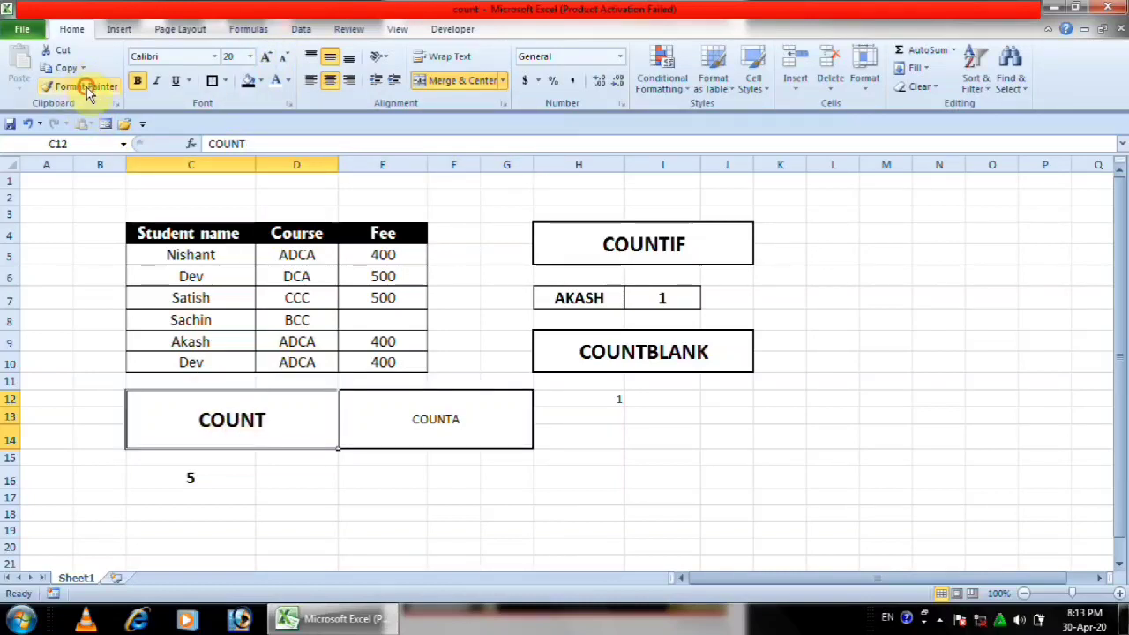
{"action": "left_click", "coordinate": [396, 416]}
{"action": "left_click", "coordinate": [233, 410]}
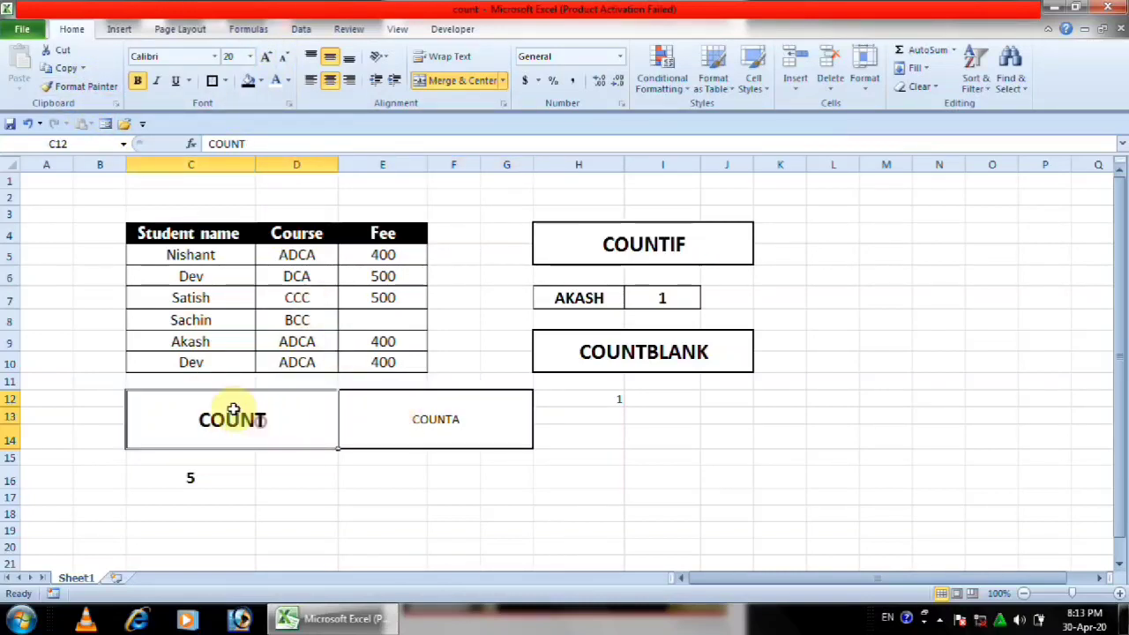
{"action": "left_click", "coordinate": [67, 85]}
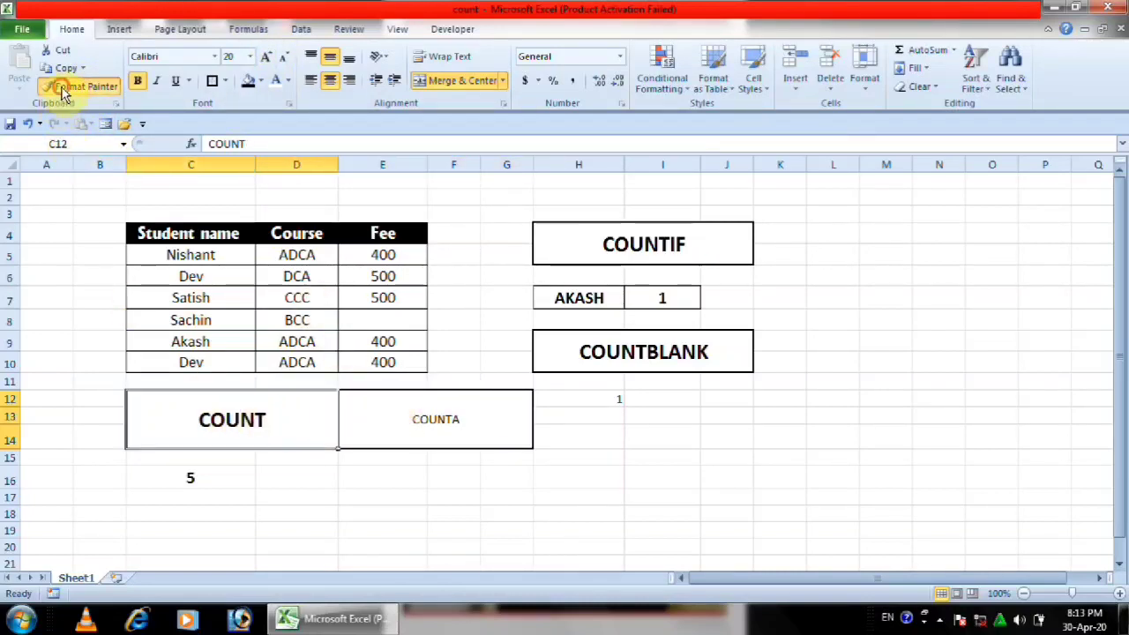
{"action": "left_click", "coordinate": [410, 415]}
{"action": "left_click", "coordinate": [448, 508]}
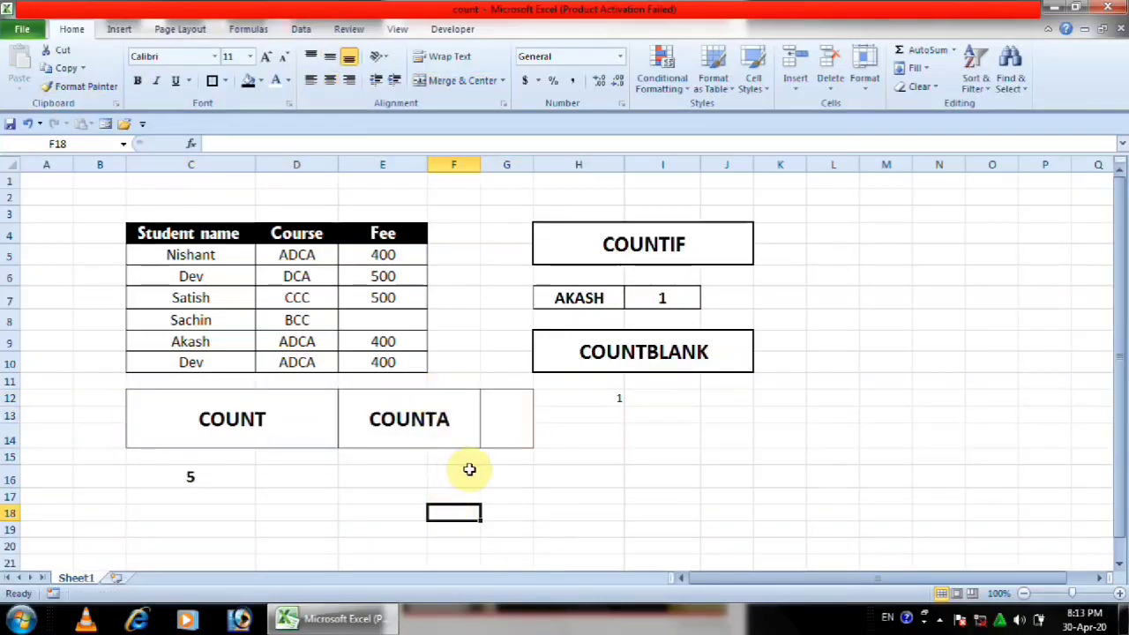
Step: Enter the formula =COUNTA(C5:C10) in cell E16 to count the non-empty Student name cells
{"action": "left_click", "coordinate": [411, 473]}
{"action": "left_click", "coordinate": [374, 456]}
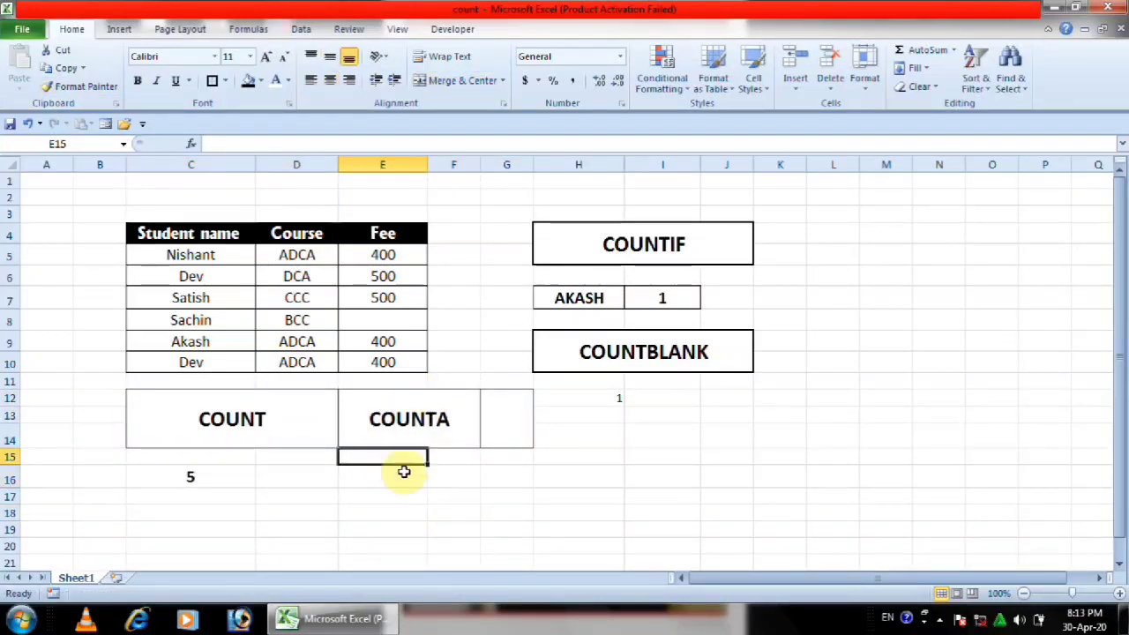
{"action": "left_click", "coordinate": [403, 474]}
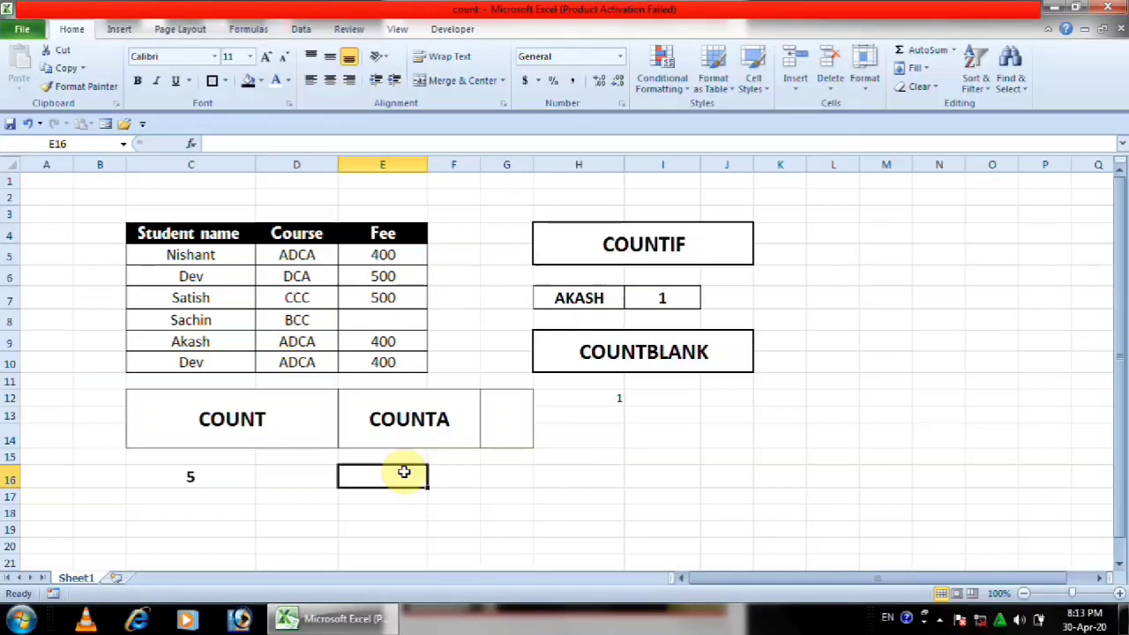
{"action": "type", "text": "="}
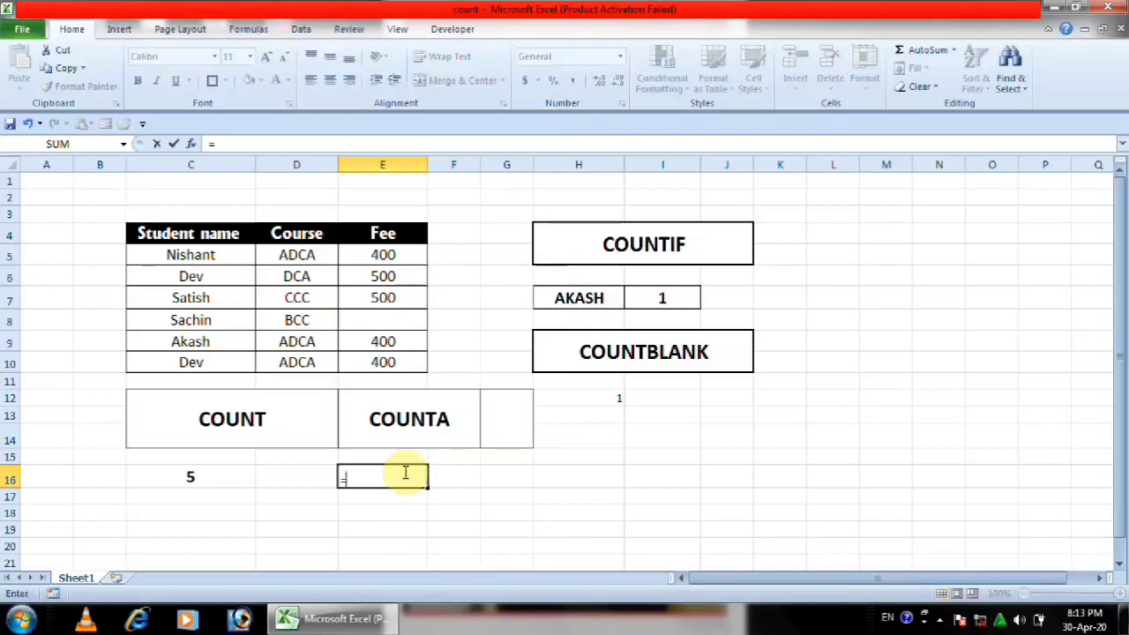
{"action": "type", "text": "COUNTA"}
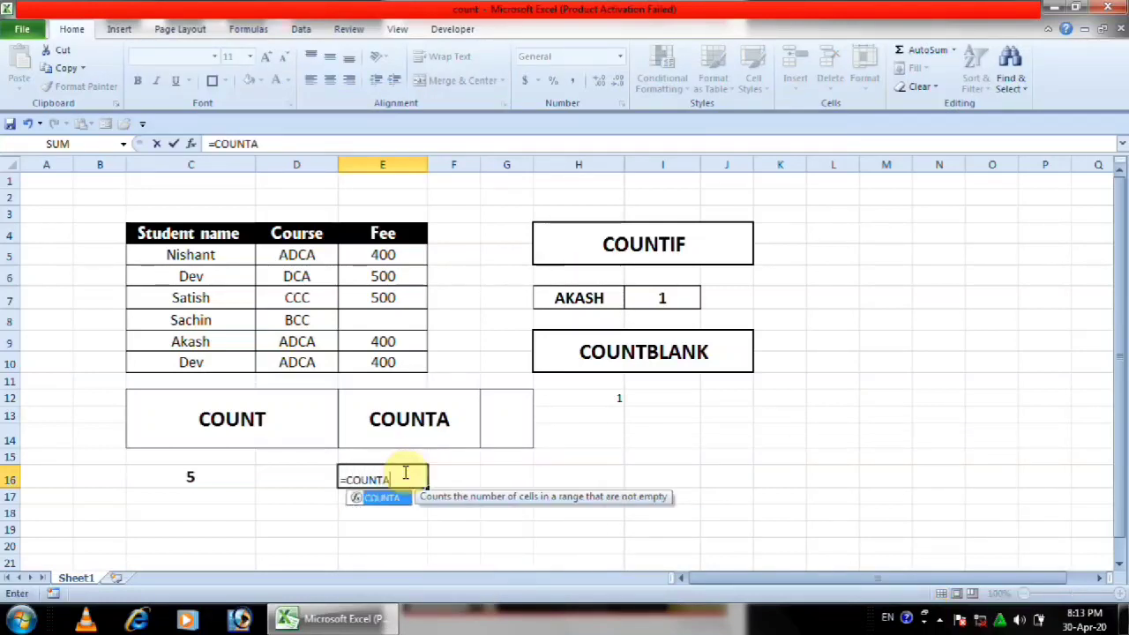
{"action": "type", "text": "("}
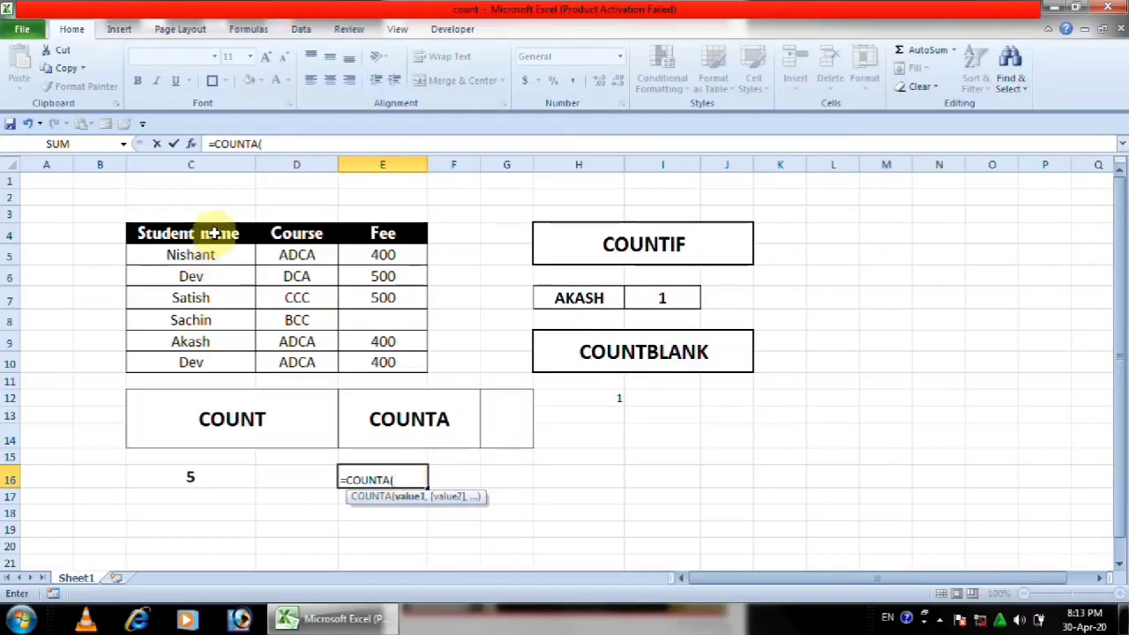
{"action": "left_click_drag", "start_coordinate": [214, 233], "coordinate": [191, 360]}
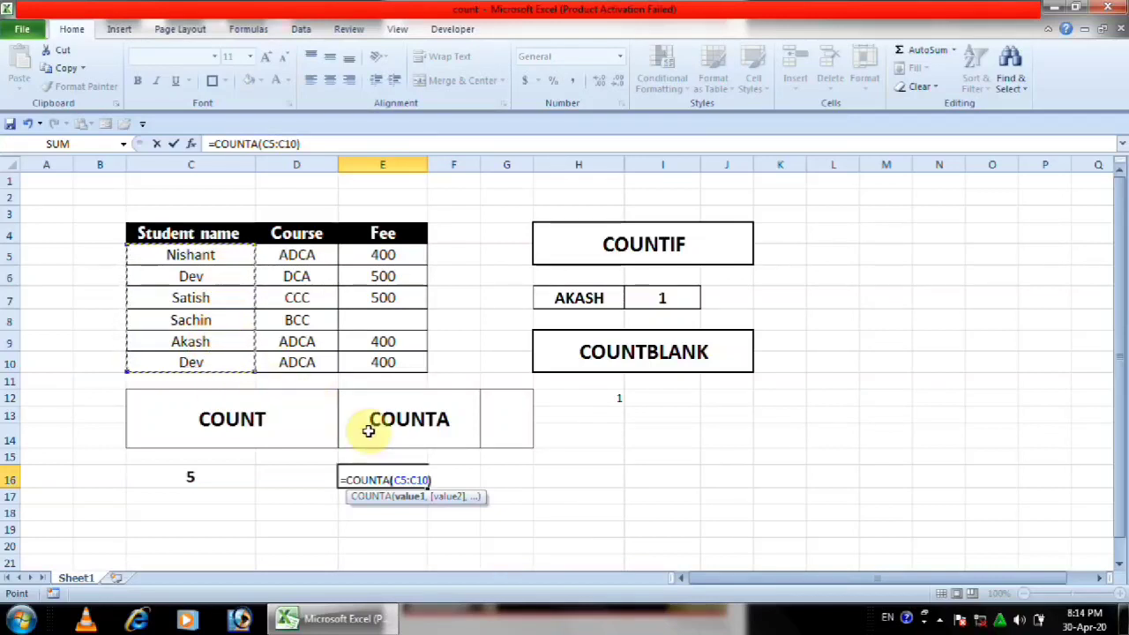
{"action": "key", "text": "Return"}
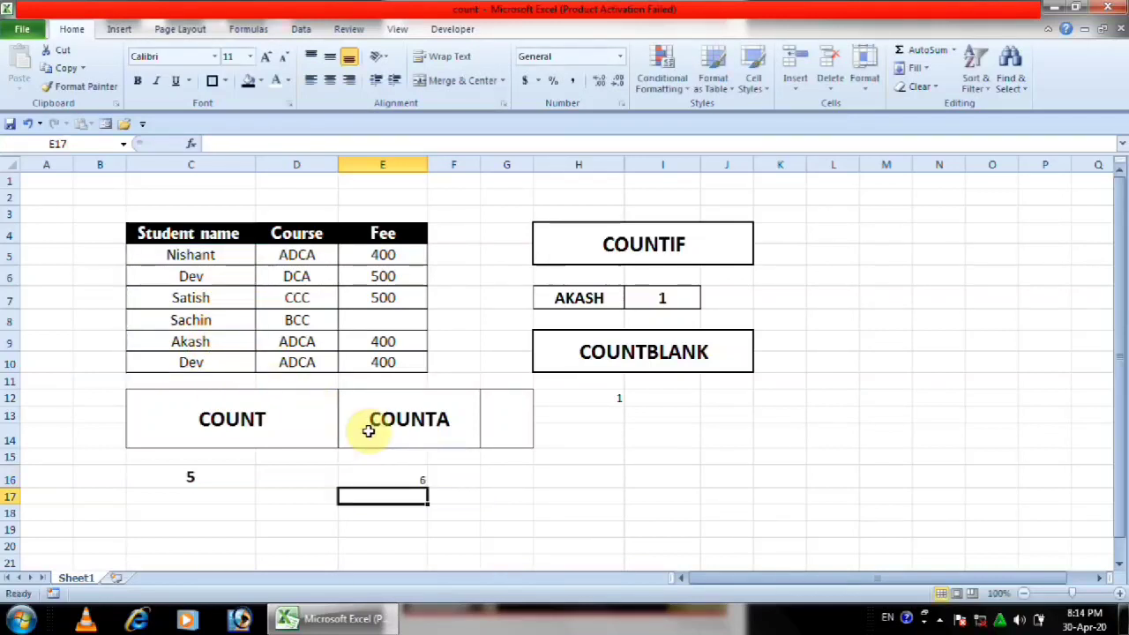
{"action": "left_click", "coordinate": [399, 481]}
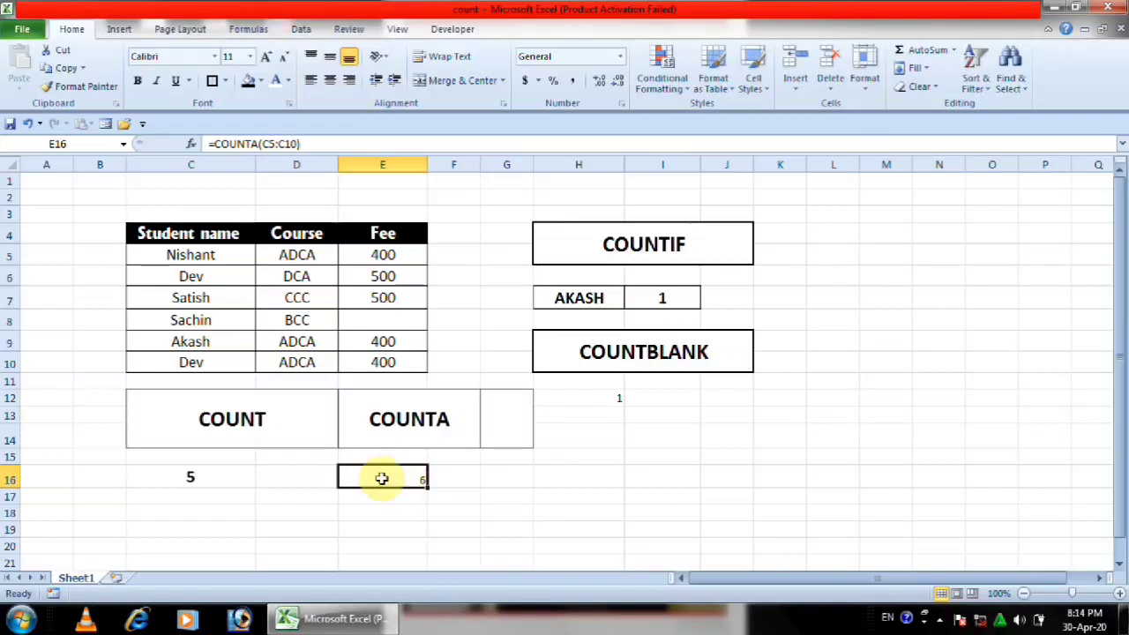
Step: Replace the student name in C6 with the number 60 and check the COUNTA result in E16
{"action": "left_click", "coordinate": [222, 280]}
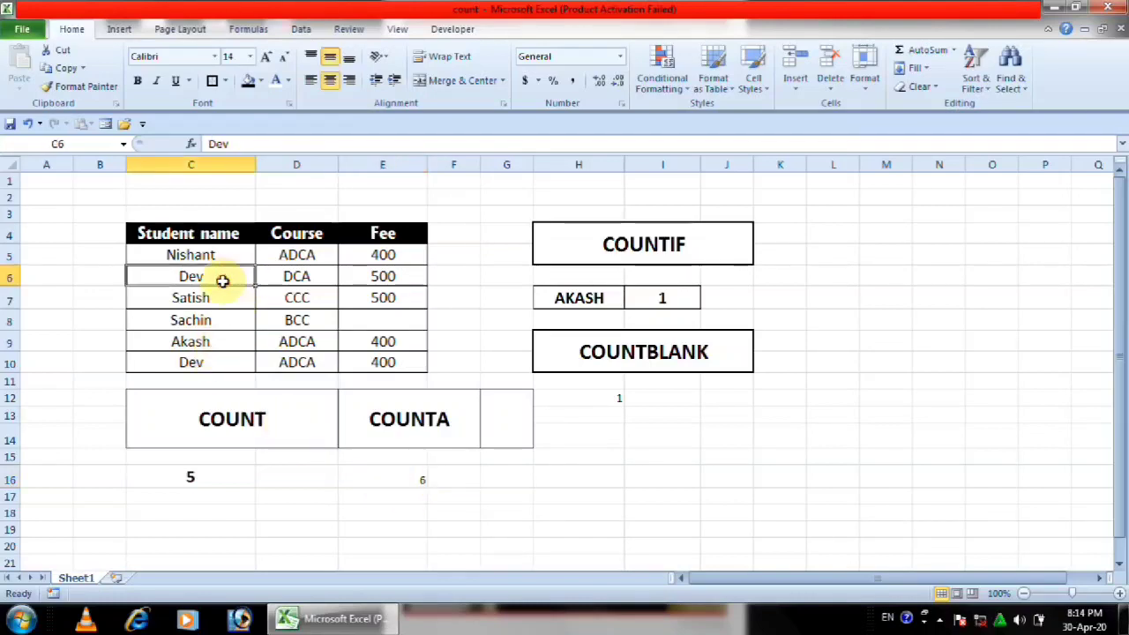
{"action": "type", "text": "60"}
{"action": "key", "text": "Return"}
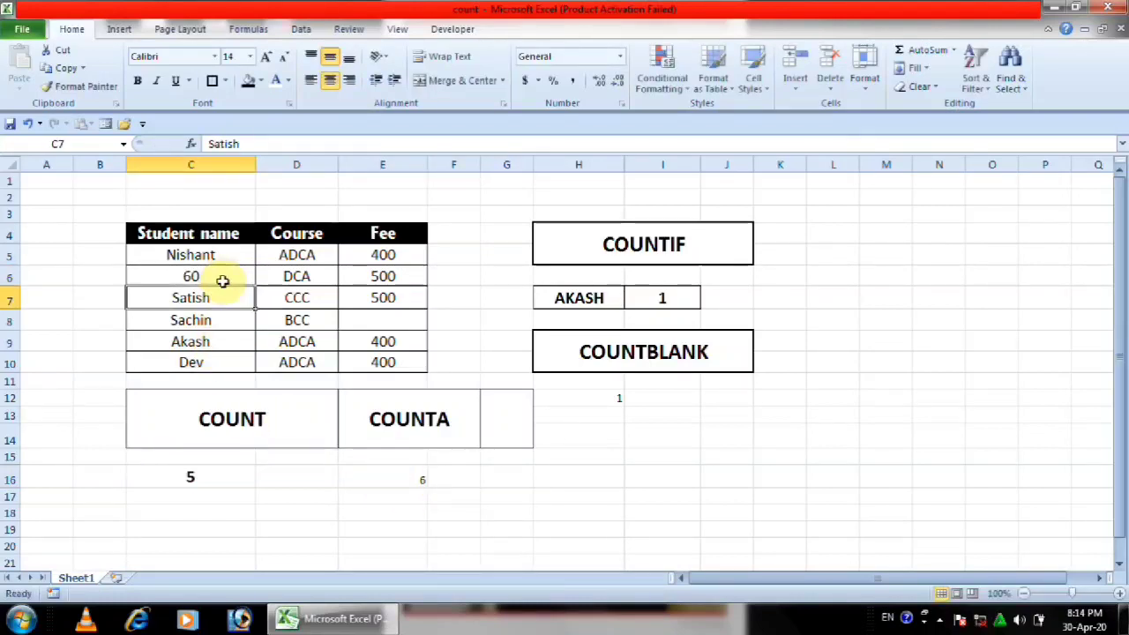
{"action": "left_click", "coordinate": [222, 281]}
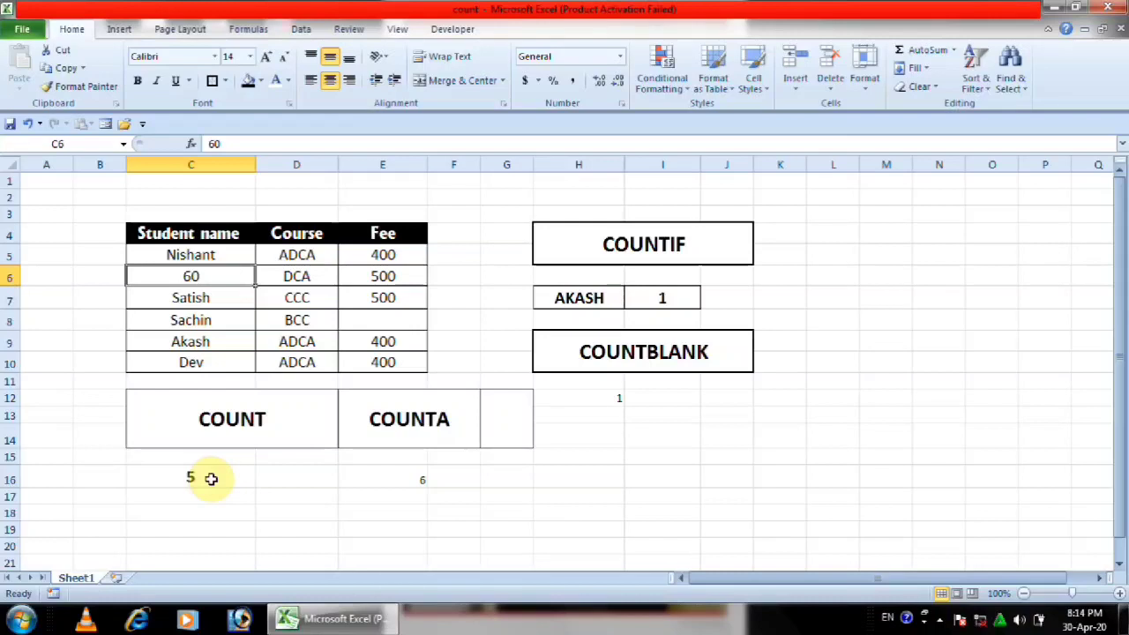
{"action": "left_click", "coordinate": [436, 472]}
{"action": "left_click", "coordinate": [397, 471]}
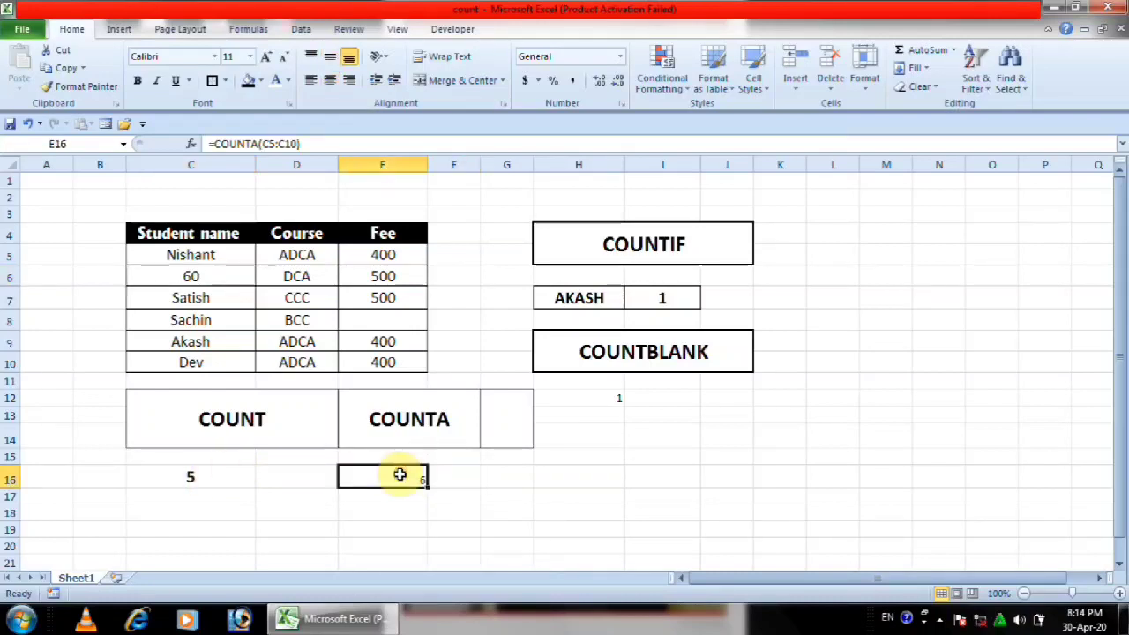
Step: Replace the number in Student name cell C6 with a hyphen to test COUNTA with a symbol
{"action": "left_click", "coordinate": [209, 276]}
{"action": "type", "text": "-"}
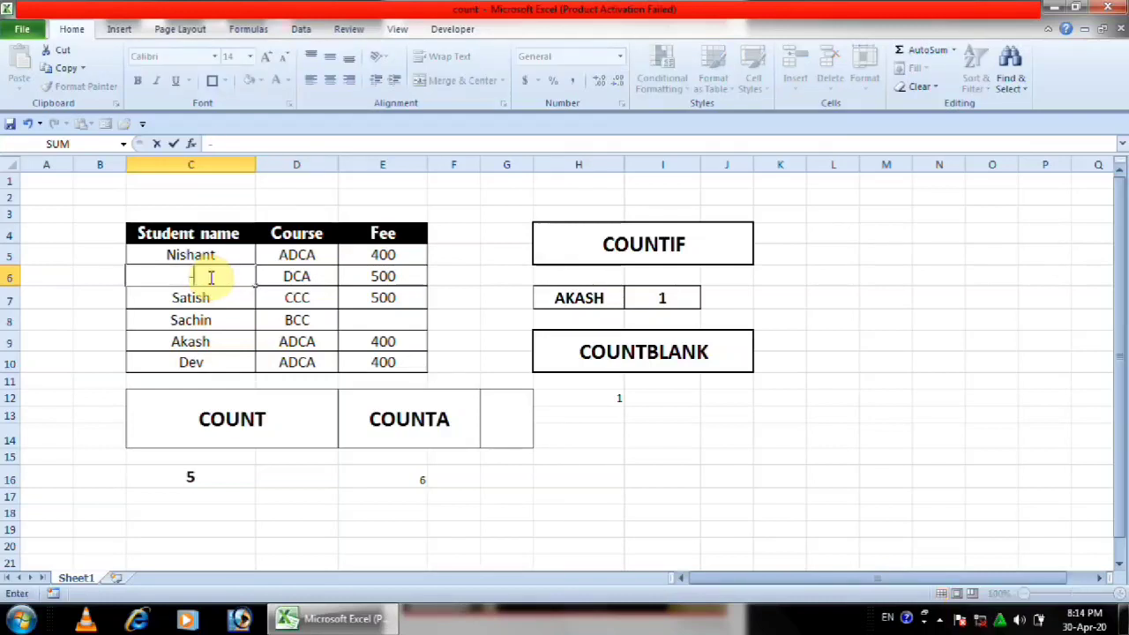
{"action": "key", "text": "Return"}
{"action": "left_click", "coordinate": [209, 276]}
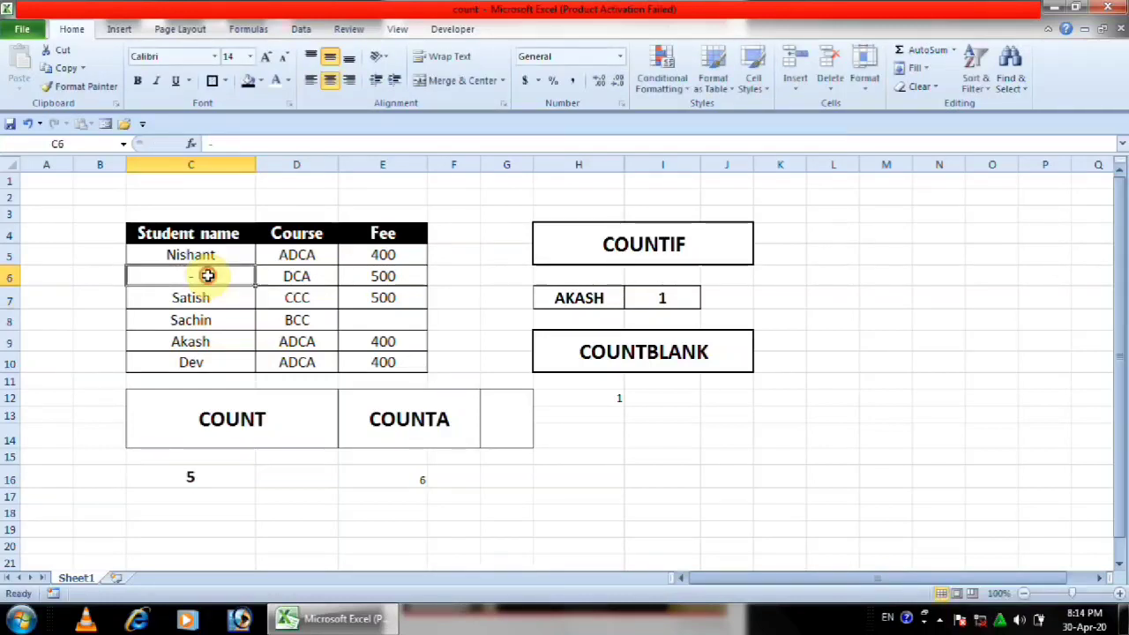
Step: Clear the hyphen from Student name cell C6 and enter the same student name as in C10
{"action": "key", "text": "BackSpace"}
{"action": "key", "text": "Return"}
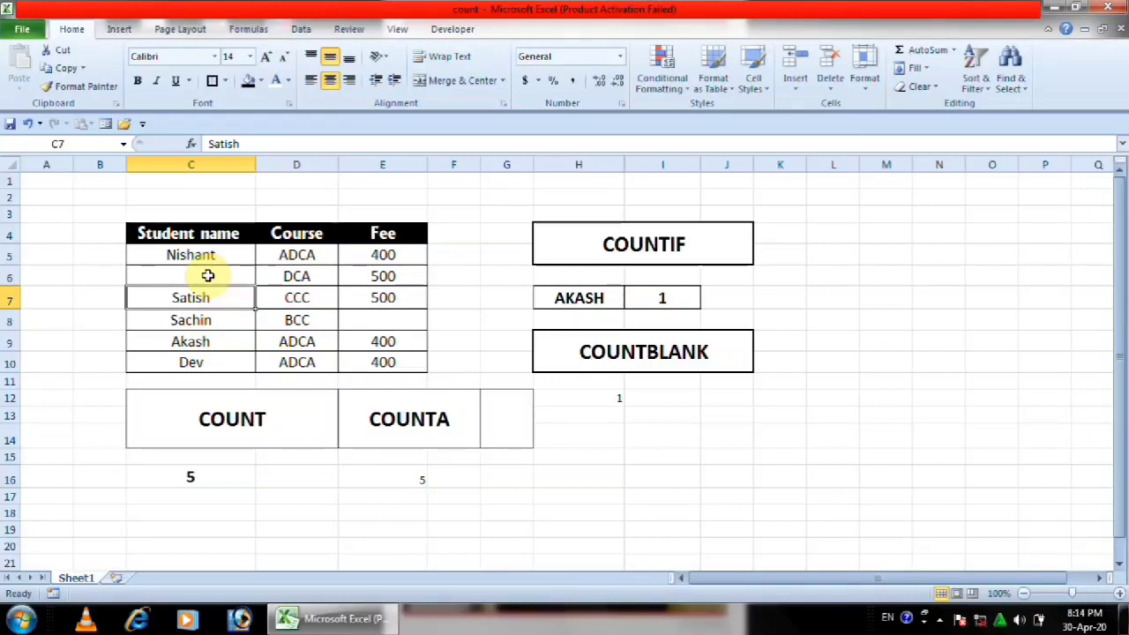
{"action": "left_click", "coordinate": [208, 276]}
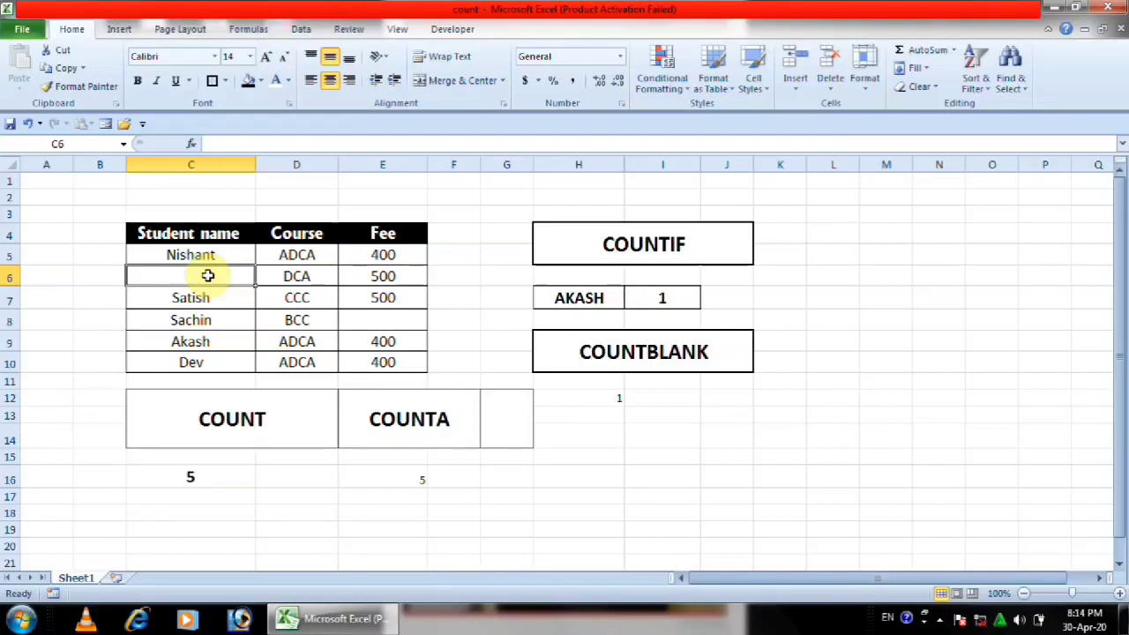
{"action": "type", "text": "DEV"}
{"action": "key", "text": "Return"}
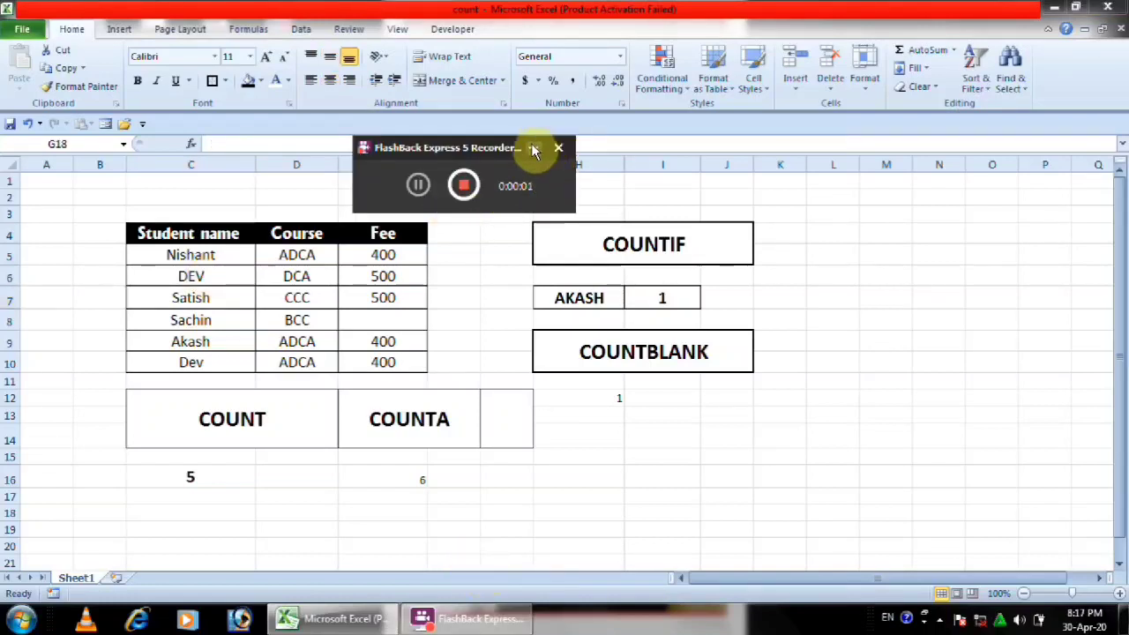
{"action": "left_click", "coordinate": [533, 149]}
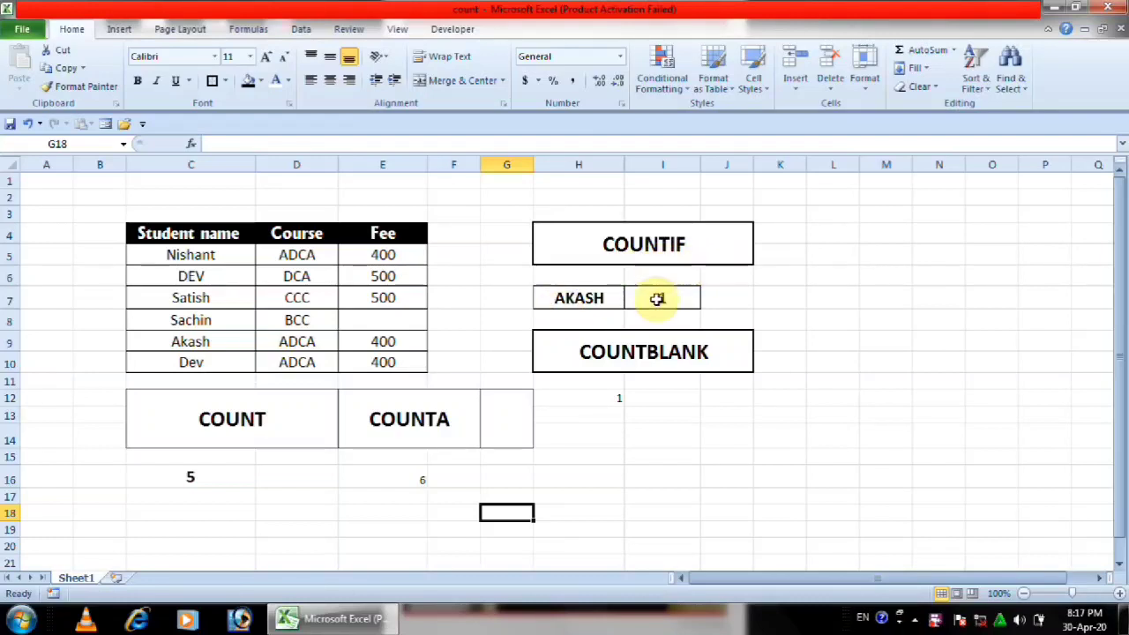
Step: Set the COUNTIF criterion in H7 to the student name shared by C6 and C10, and check I7 against both matching rows
{"action": "left_click", "coordinate": [660, 298]}
{"action": "left_click", "coordinate": [598, 296]}
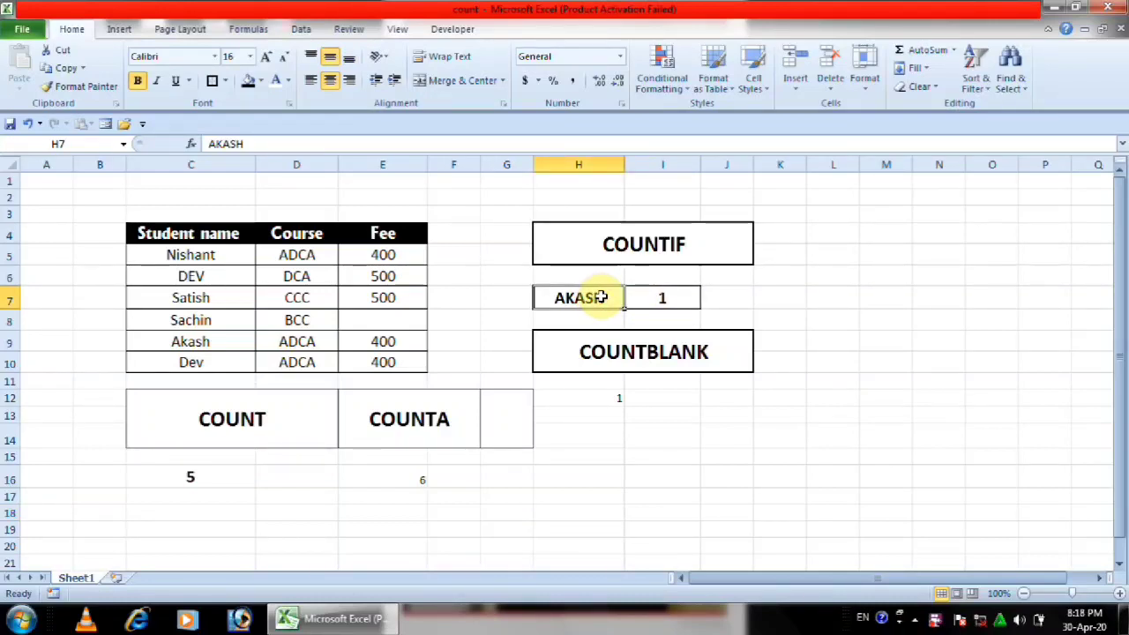
{"action": "type", "text": "DEV"}
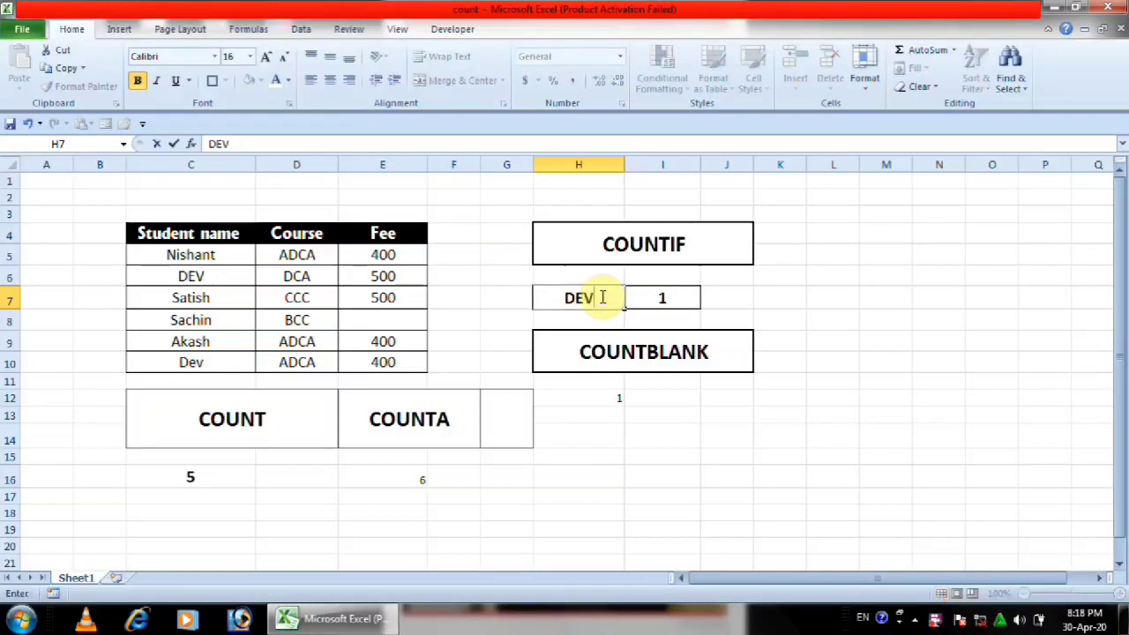
{"action": "key", "text": "Return"}
{"action": "left_click", "coordinate": [670, 296]}
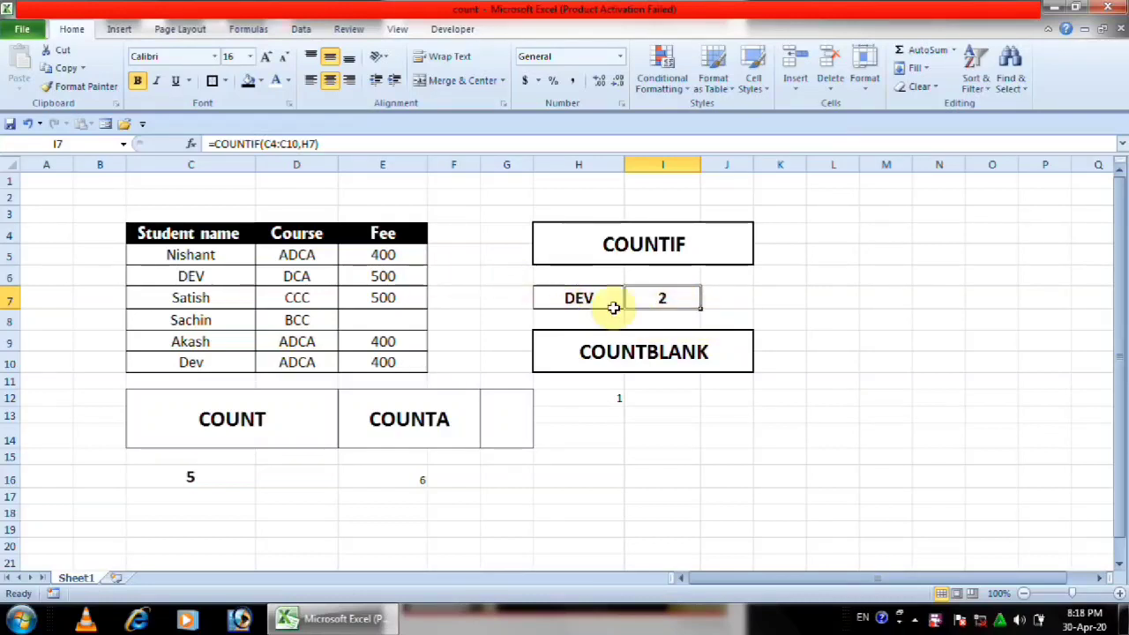
{"action": "left_click", "coordinate": [217, 275]}
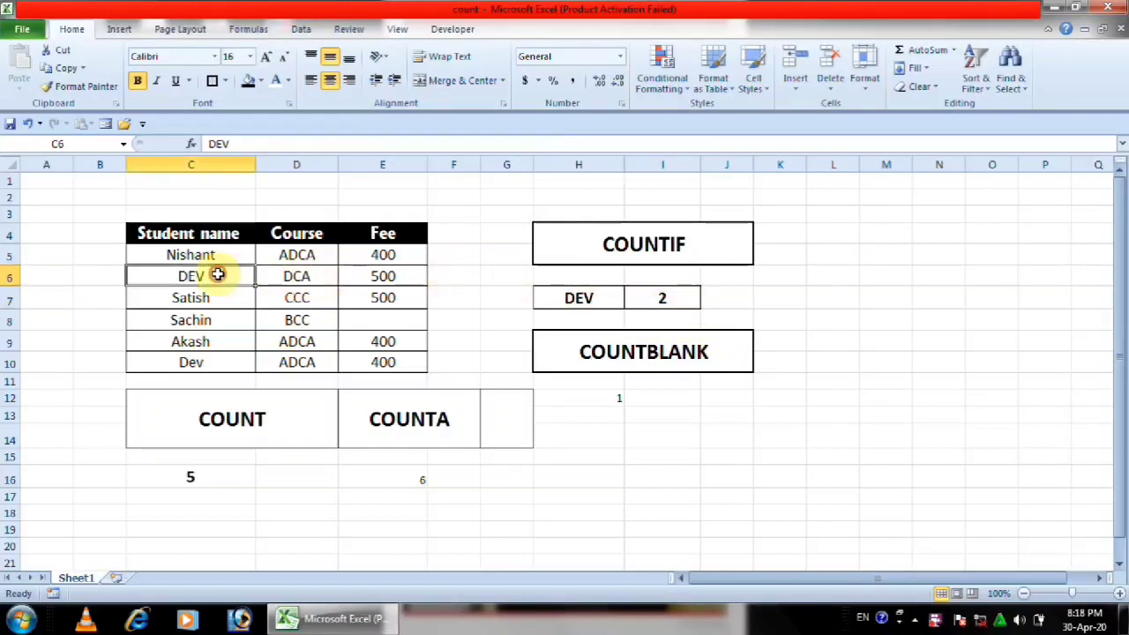
{"action": "left_click", "coordinate": [297, 277]}
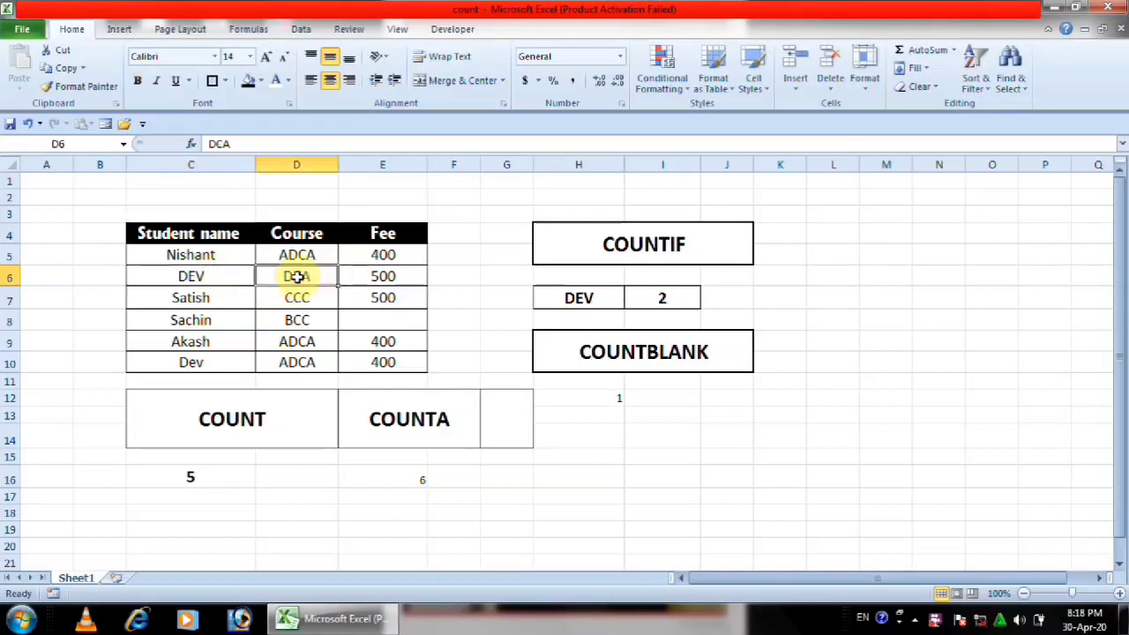
{"action": "left_click", "coordinate": [232, 362]}
{"action": "left_click", "coordinate": [289, 360]}
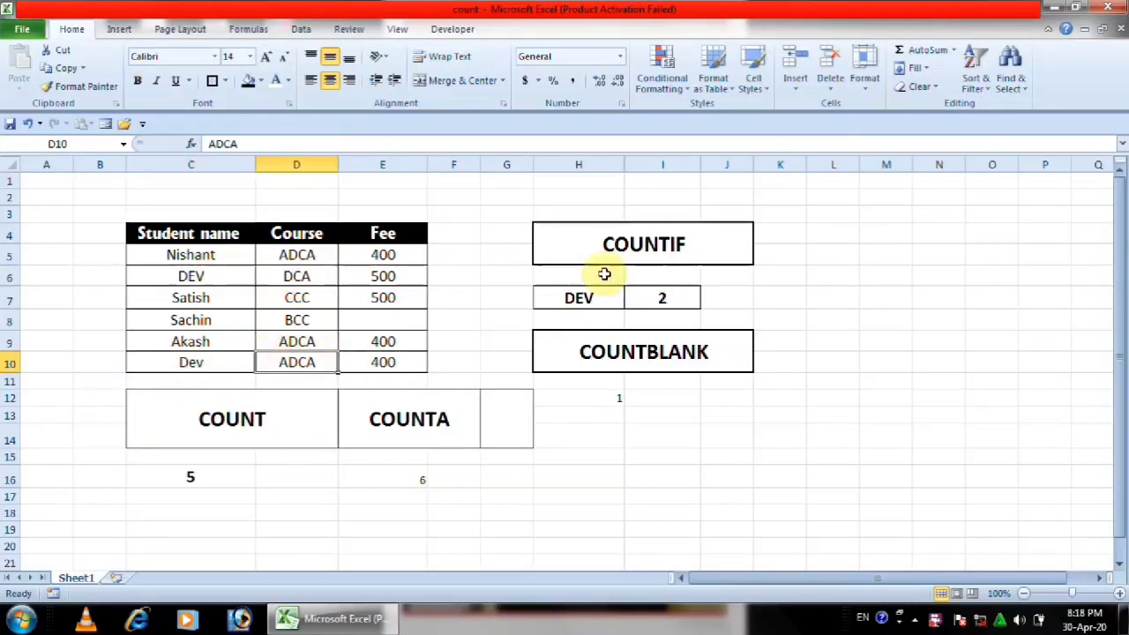
{"action": "left_click", "coordinate": [643, 302]}
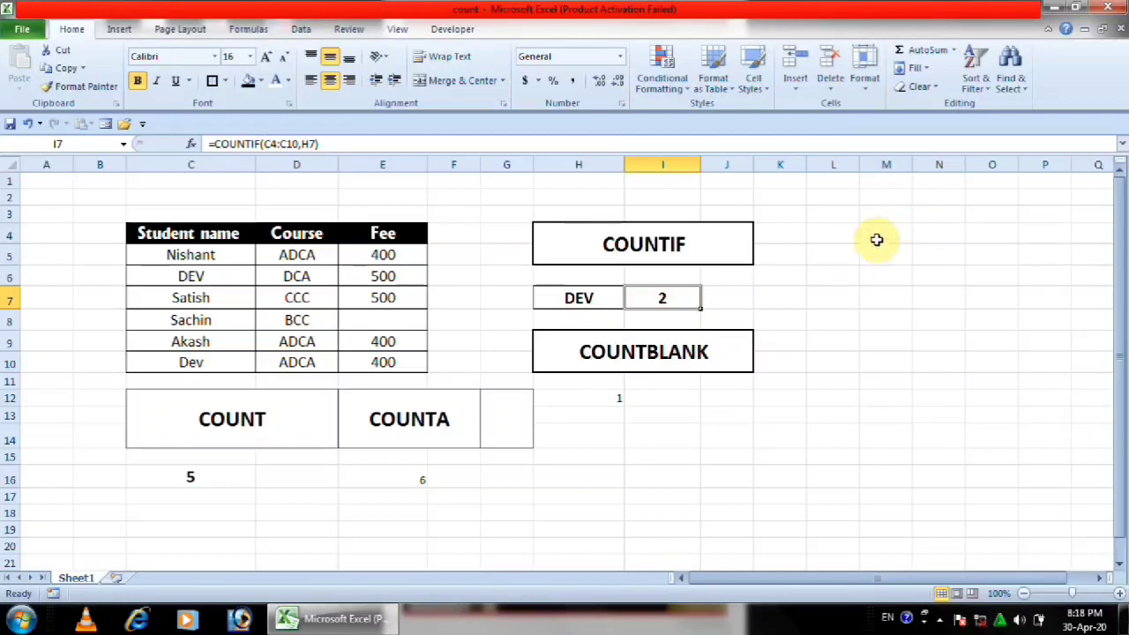
Step: Merge and center cells L4:O5 and enter the heading COUNTIFS
{"action": "left_click_drag", "start_coordinate": [852, 234], "coordinate": [970, 258]}
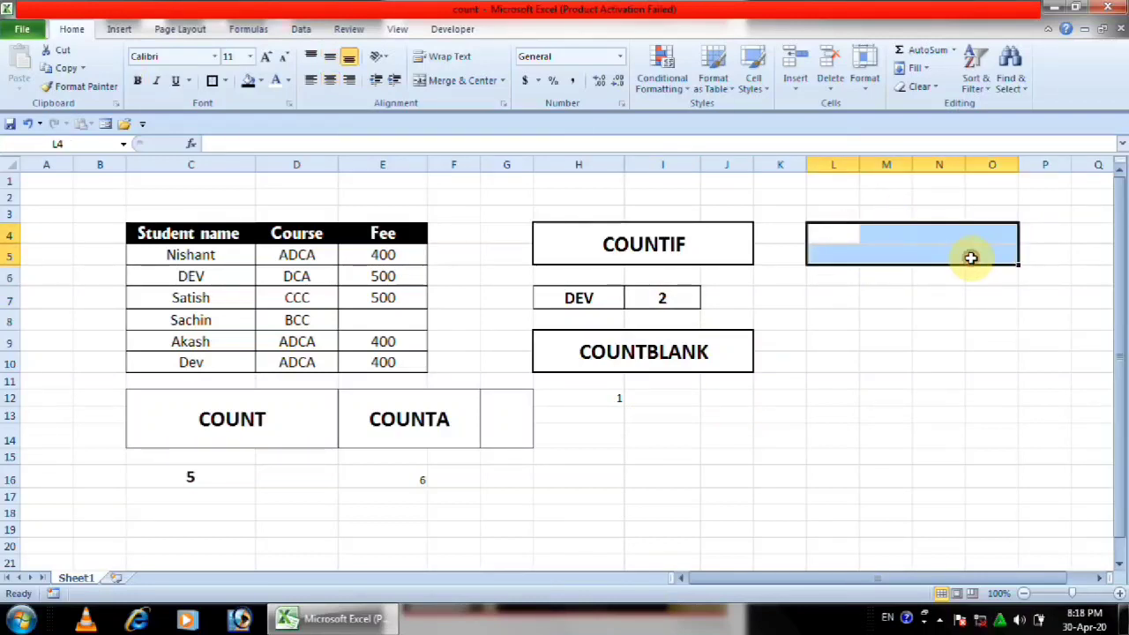
{"action": "key", "text": "alt+h"}
{"action": "key", "text": "m"}
{"action": "key", "text": "c"}
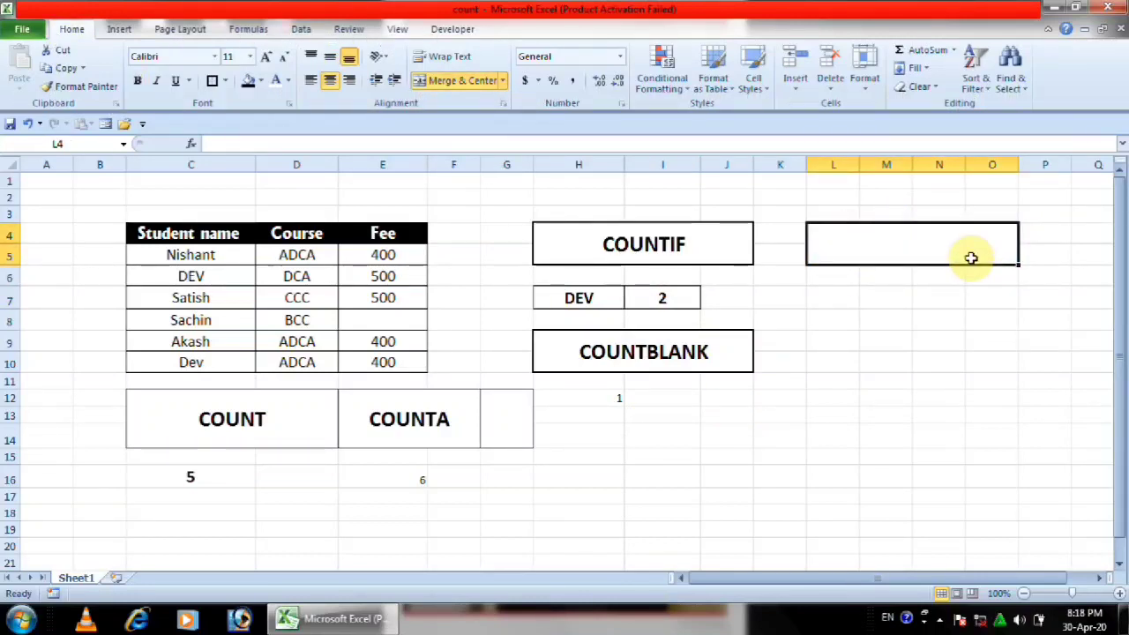
{"action": "type", "text": "COUN"}
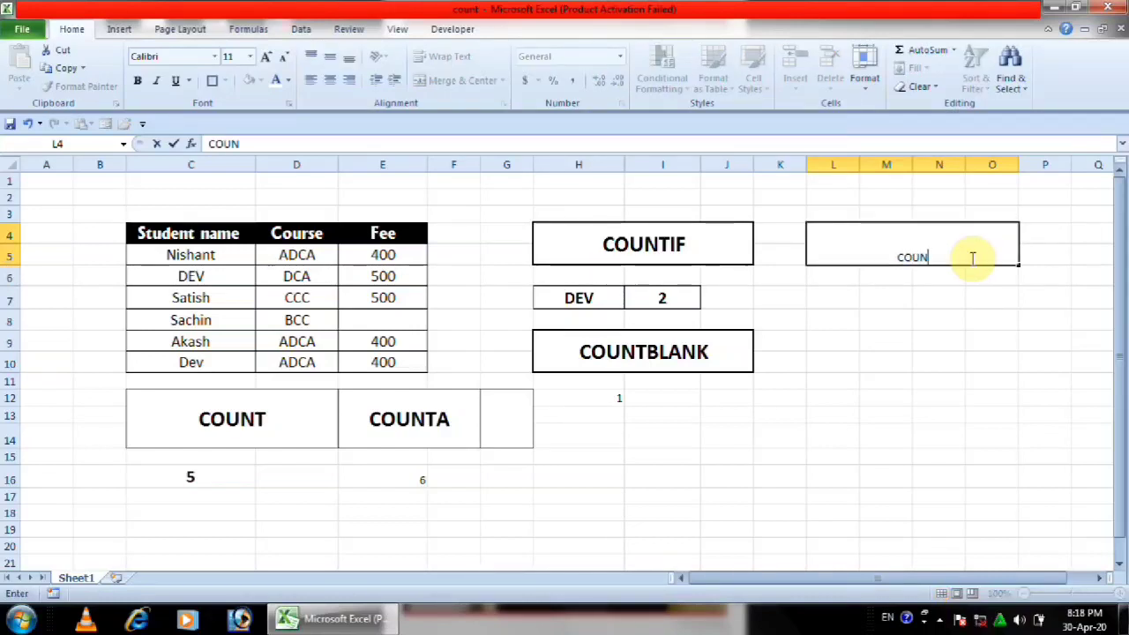
{"action": "type", "text": "TIFS"}
{"action": "key", "text": "Return"}
Step: Format the COUNTIFS heading with middle alignment, font size 22, bold text and a border
{"action": "left_click", "coordinate": [953, 253]}
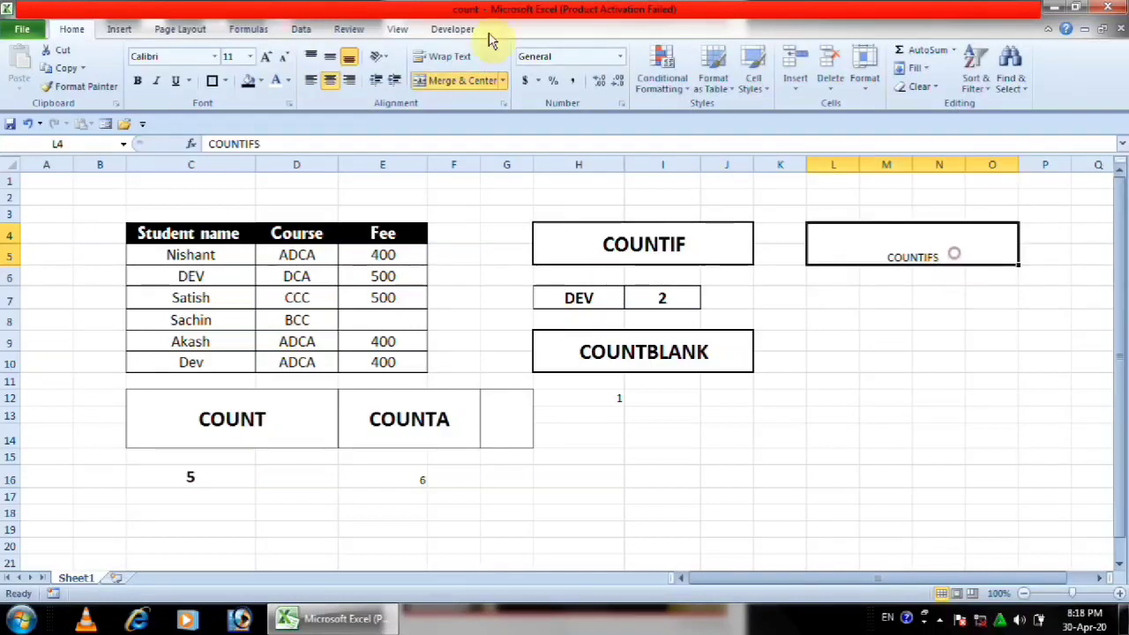
{"action": "left_click", "coordinate": [330, 56]}
{"action": "left_click", "coordinate": [266, 55]}
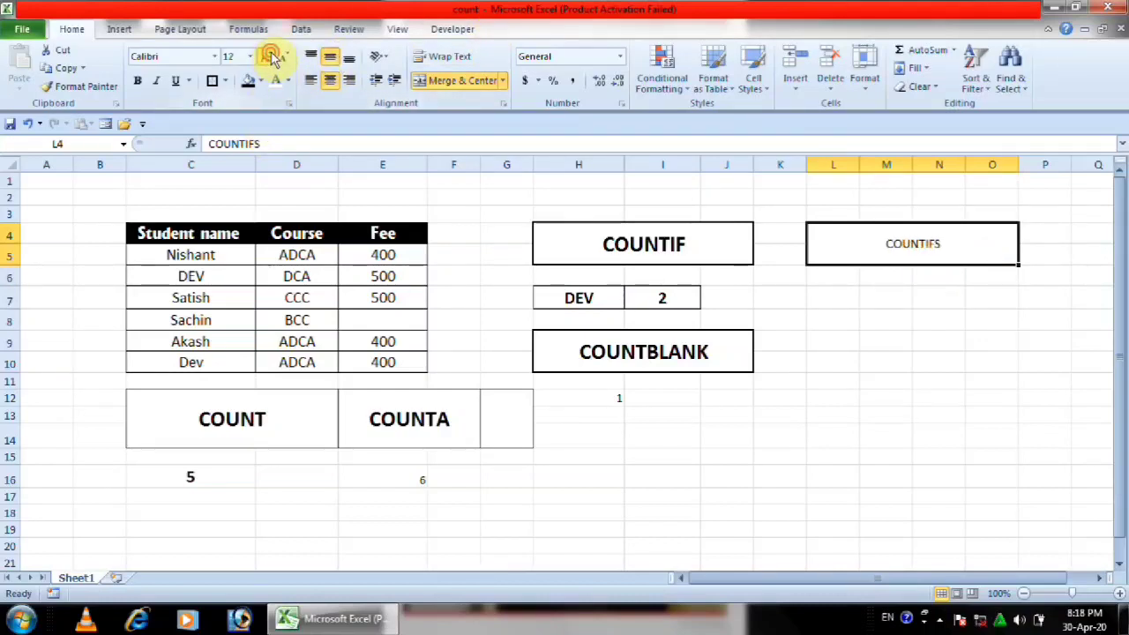
{"action": "left_click", "coordinate": [266, 56]}
{"action": "left_click", "coordinate": [266, 56]}
{"action": "left_click", "coordinate": [266, 56]}
{"action": "left_click", "coordinate": [267, 56]}
{"action": "left_click", "coordinate": [266, 56]}
{"action": "left_click", "coordinate": [137, 80]}
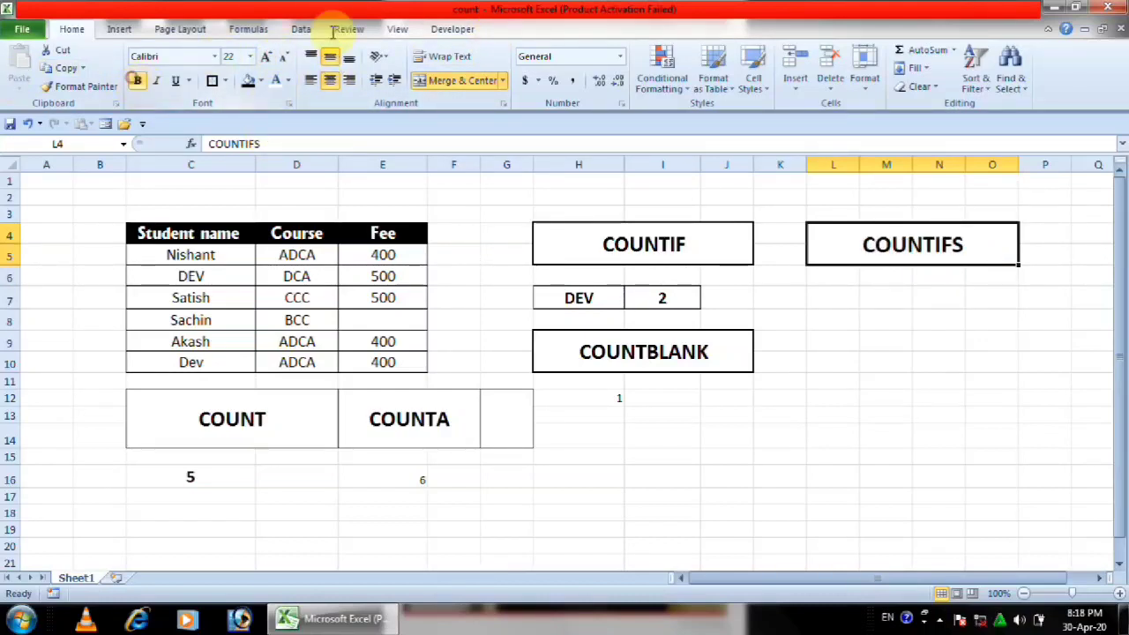
{"action": "left_click", "coordinate": [928, 432]}
{"action": "left_click", "coordinate": [852, 256]}
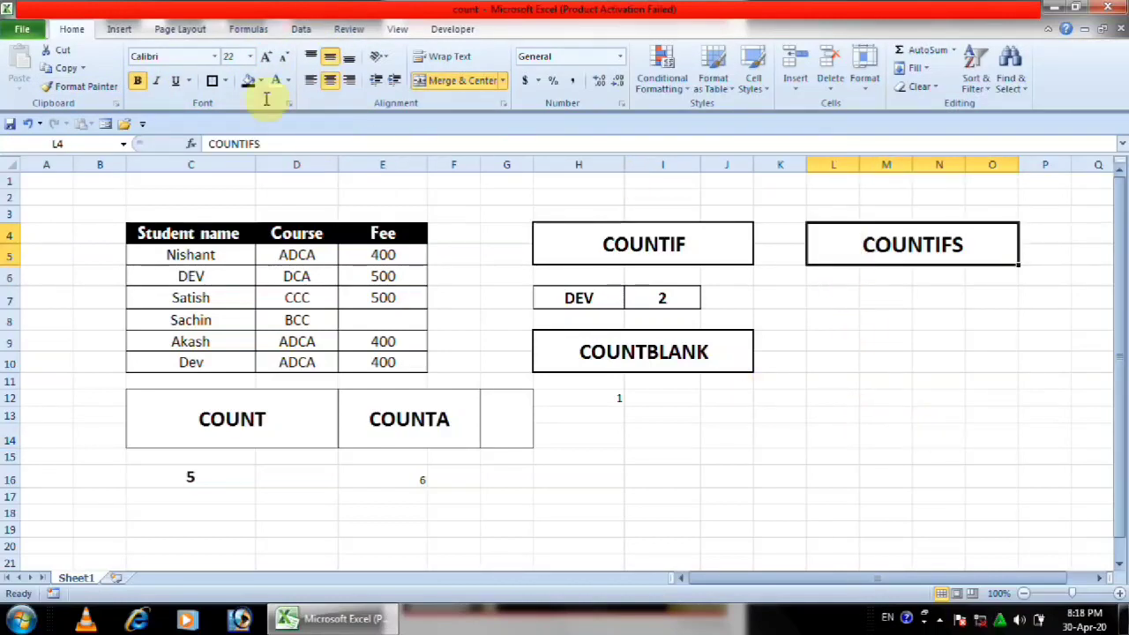
{"action": "left_click", "coordinate": [214, 80]}
{"action": "left_click", "coordinate": [813, 335]}
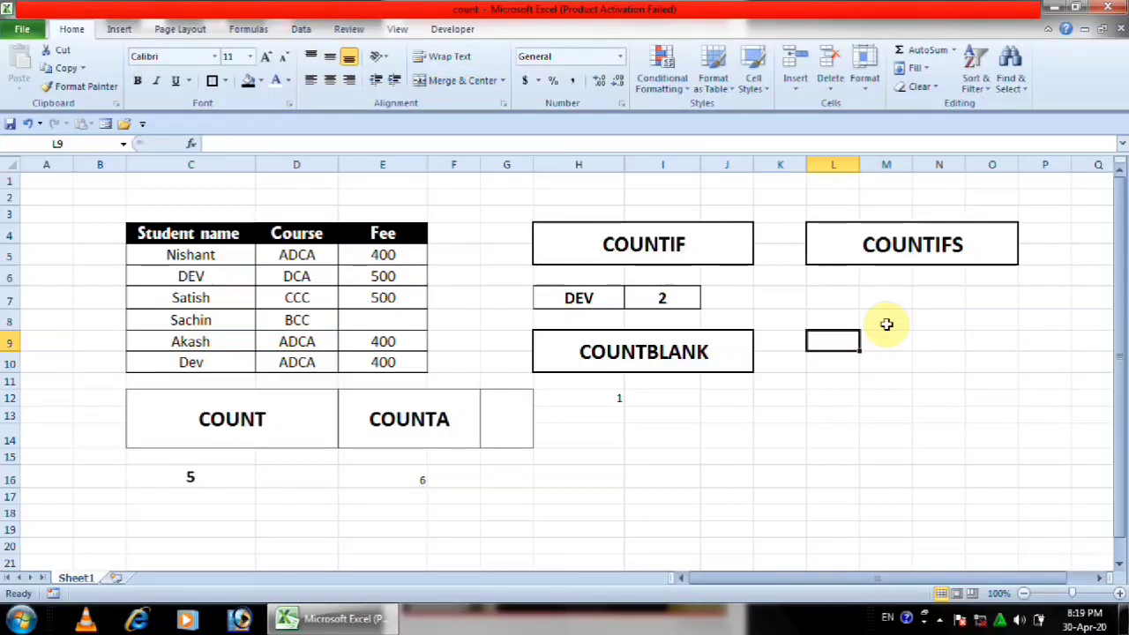
Step: Begin a COUNTIFS formula in cell N7 with C4:C10 as the first criteria range and L7 as its criterion
{"action": "left_click", "coordinate": [823, 319]}
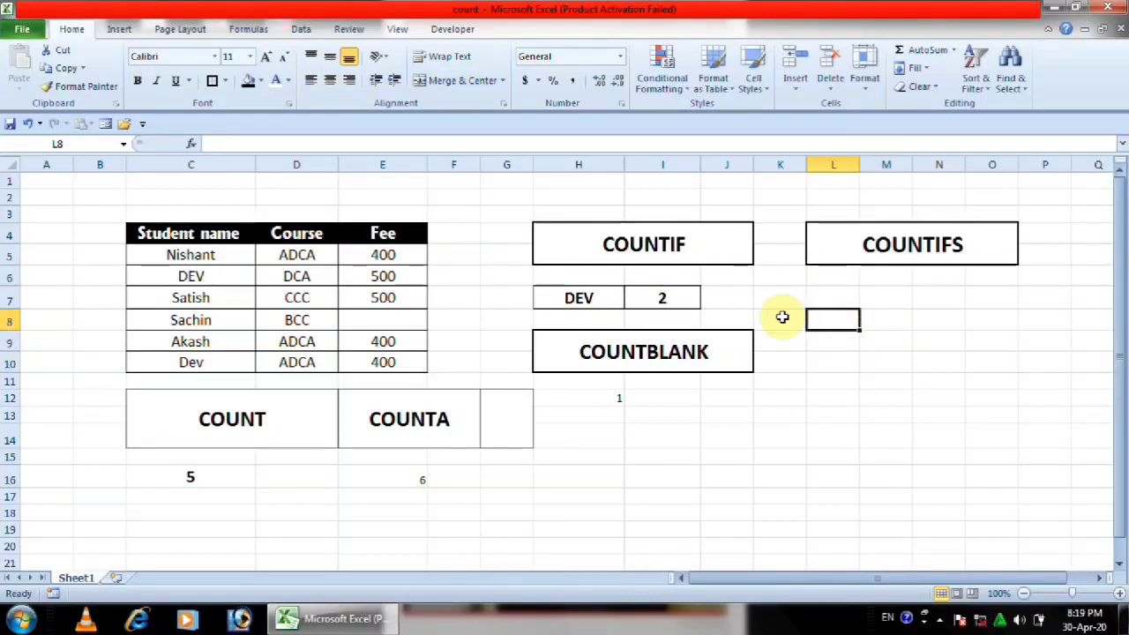
{"action": "left_click", "coordinate": [582, 298]}
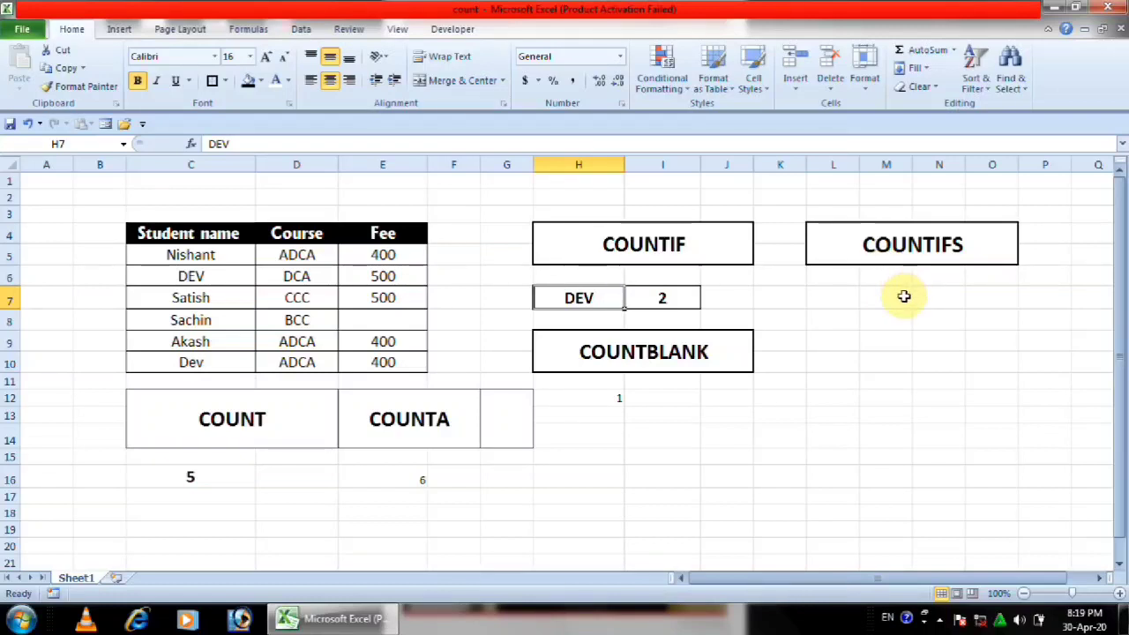
{"action": "left_click", "coordinate": [946, 297]}
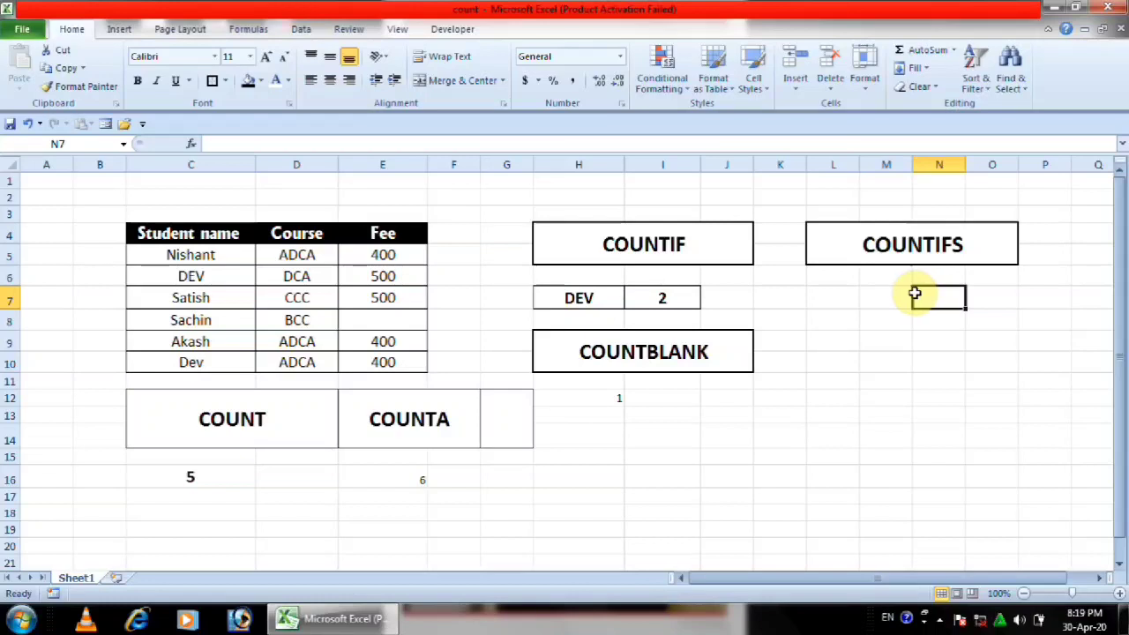
{"action": "type", "text": "="}
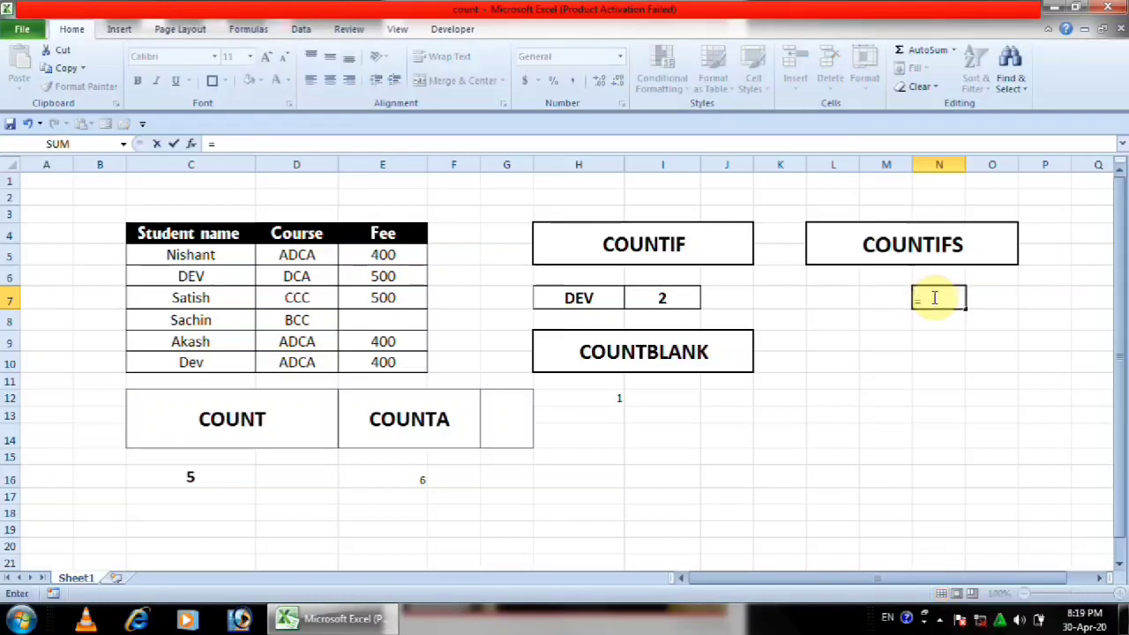
{"action": "type", "text": "COUNTI"}
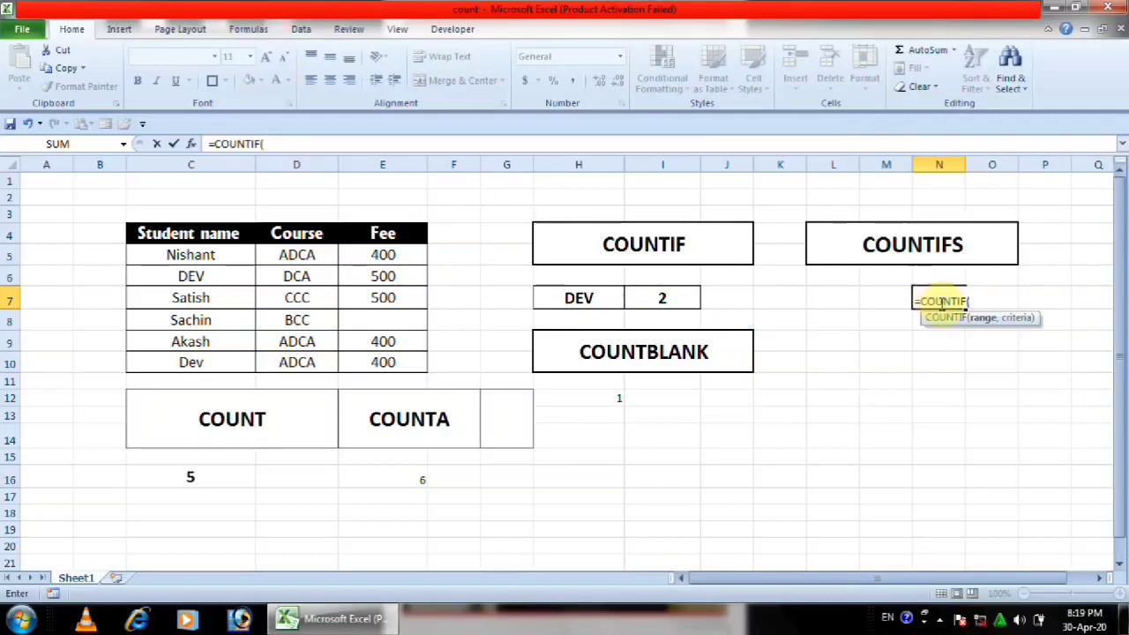
{"action": "type", "text": "FS"}
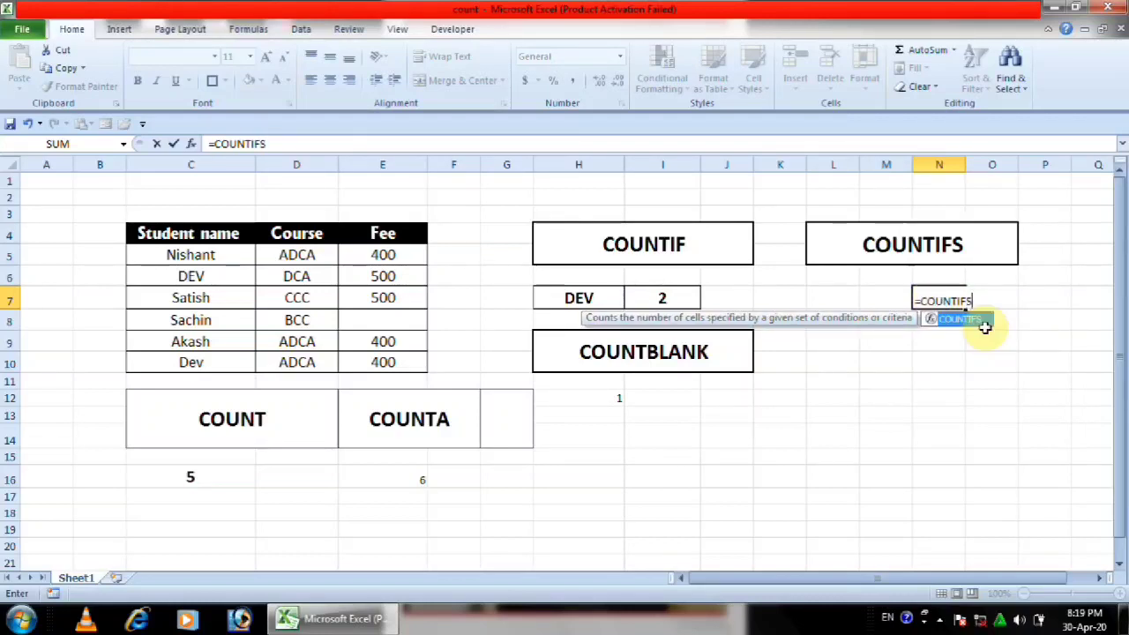
{"action": "type", "text": "("}
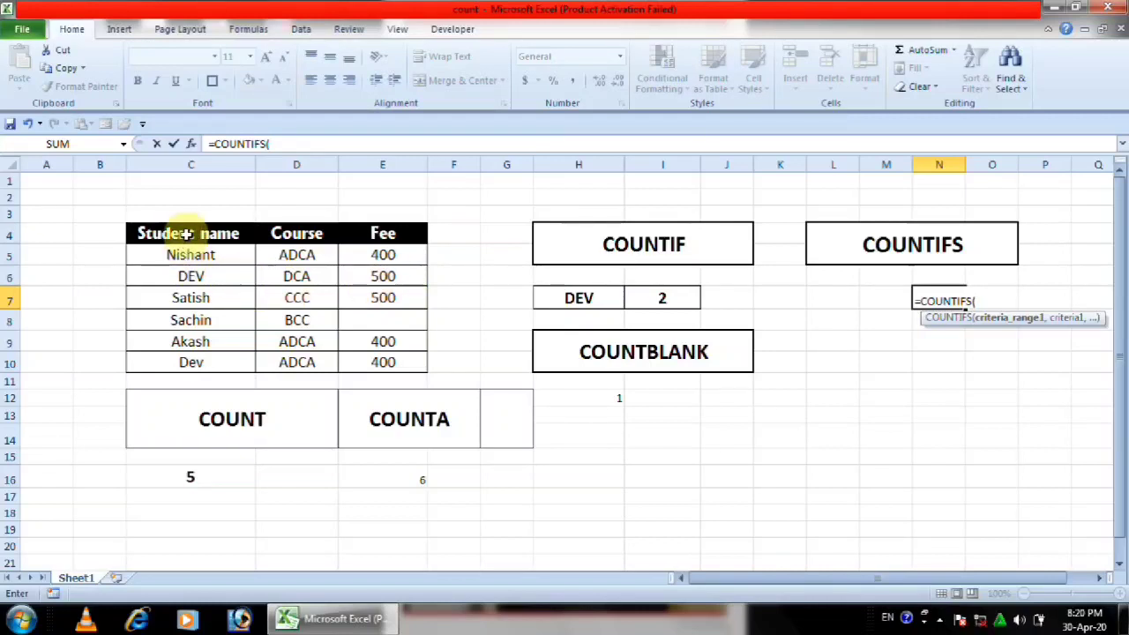
{"action": "left_click_drag", "start_coordinate": [186, 231], "coordinate": [190, 361]}
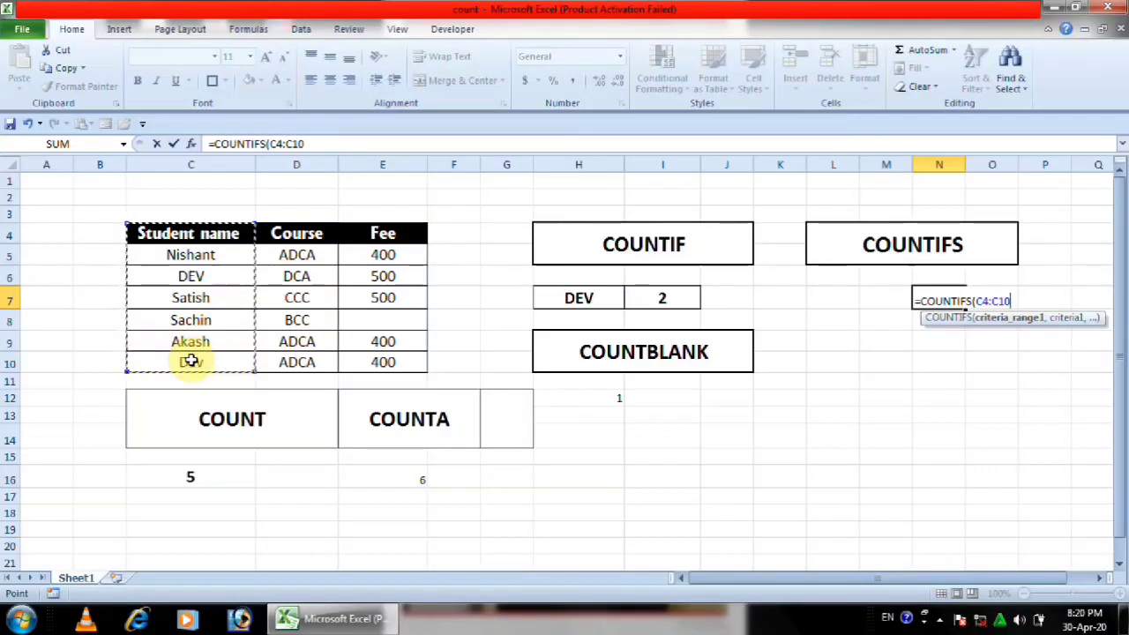
{"action": "type", "text": ","}
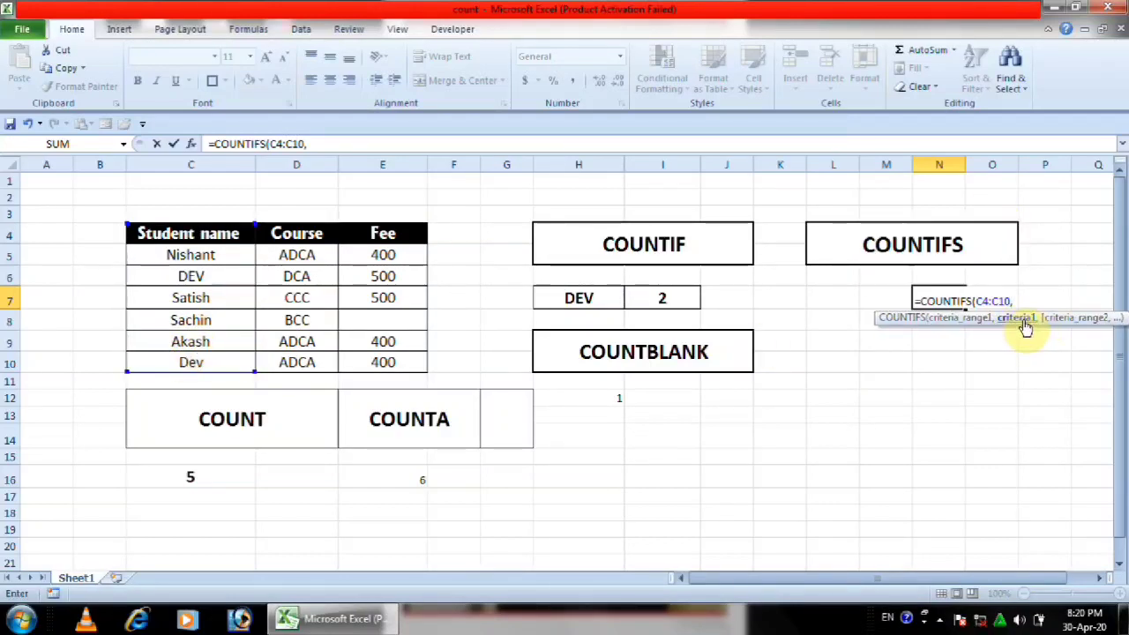
{"action": "left_click", "coordinate": [830, 298]}
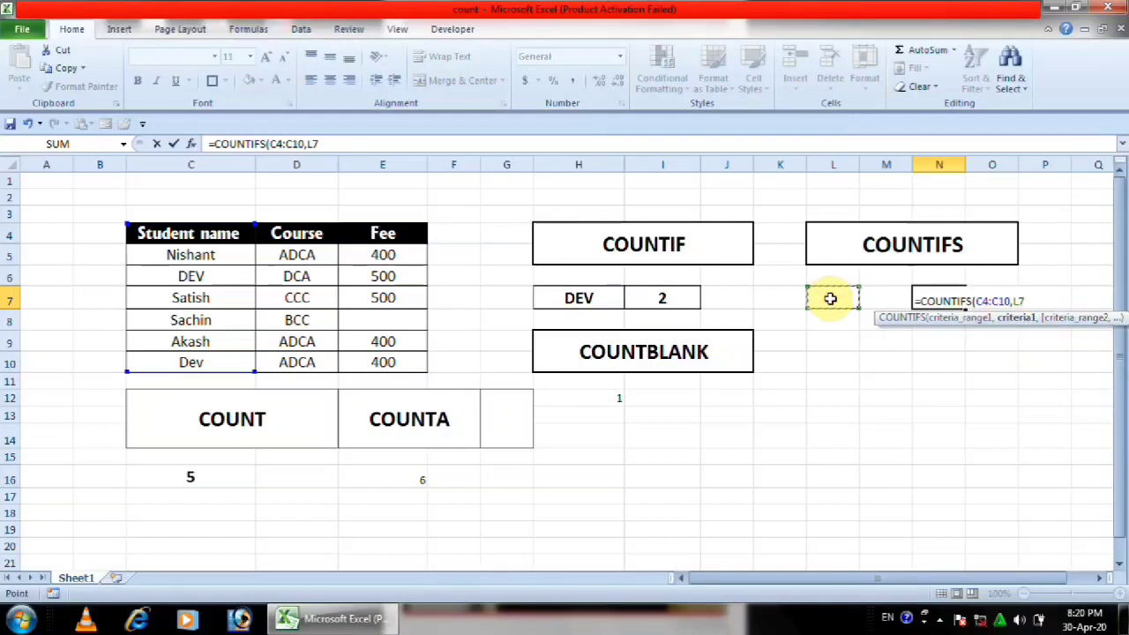
Step: Complete the N7 formula as =COUNTIFS(C4:C10,L7,D4:D10,M7), adding the Course range and its criterion cell
{"action": "type", "text": ","}
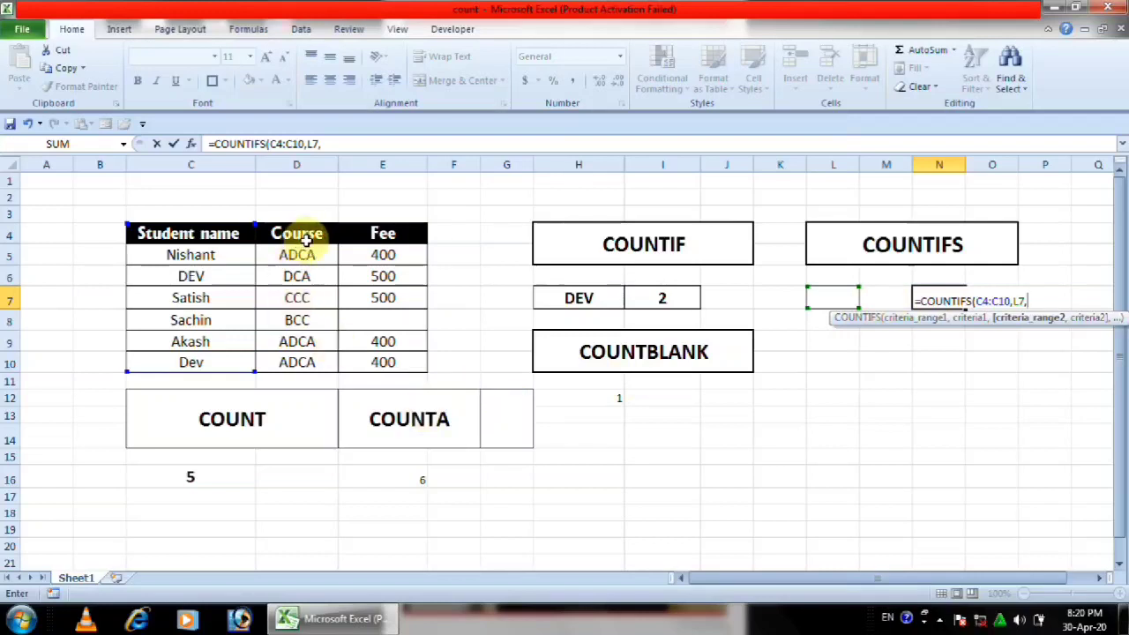
{"action": "left_click_drag", "start_coordinate": [303, 233], "coordinate": [295, 367]}
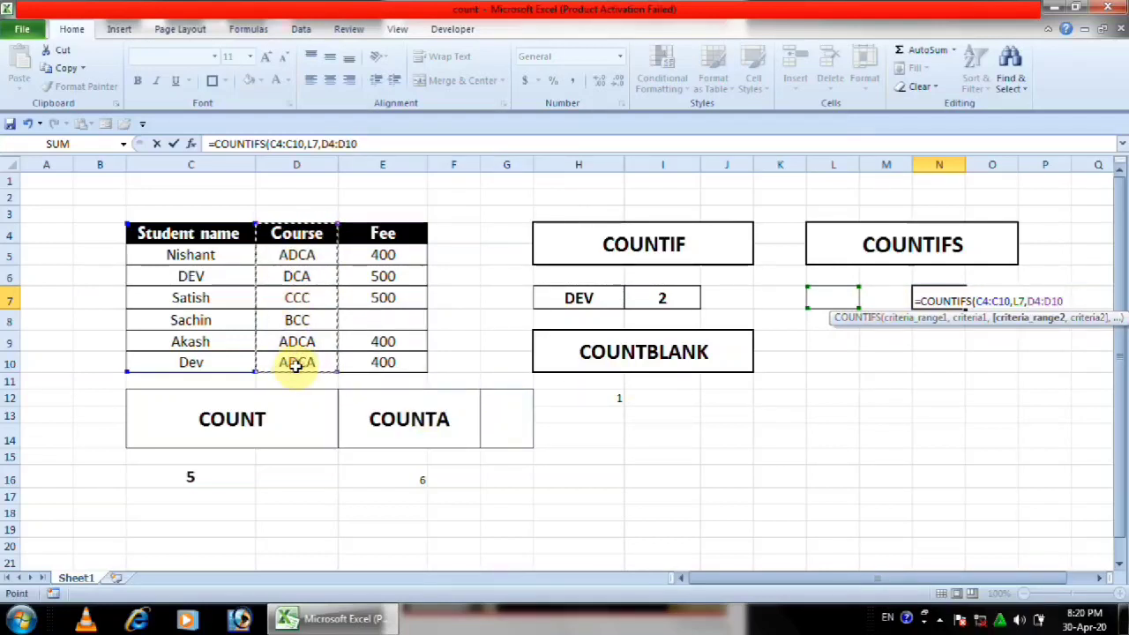
{"action": "type", "text": ","}
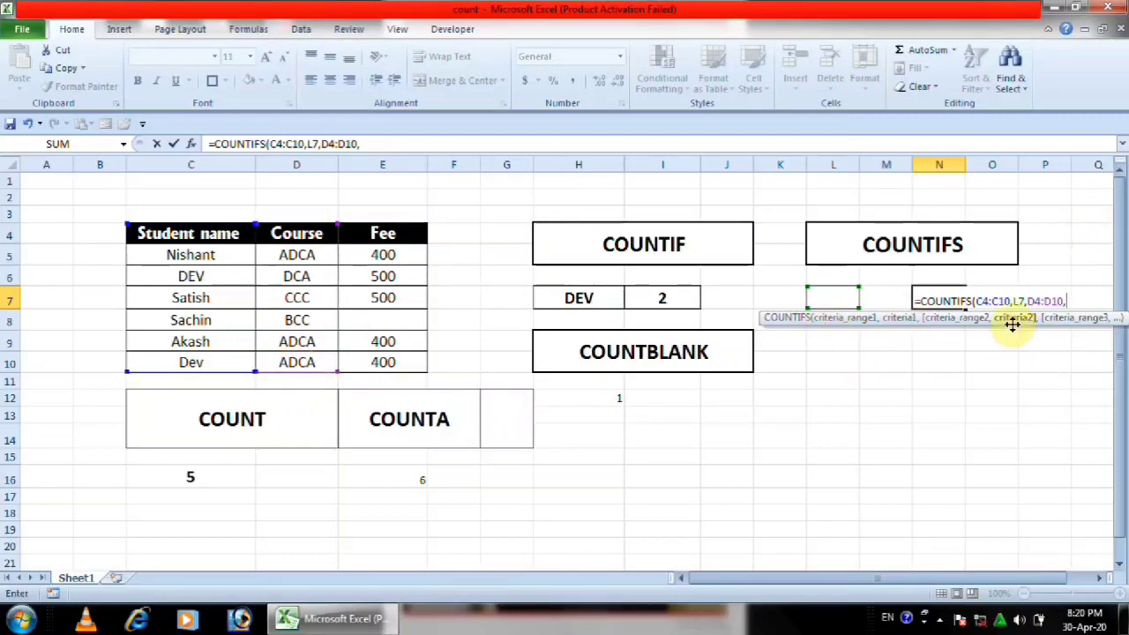
{"action": "left_click", "coordinate": [884, 299]}
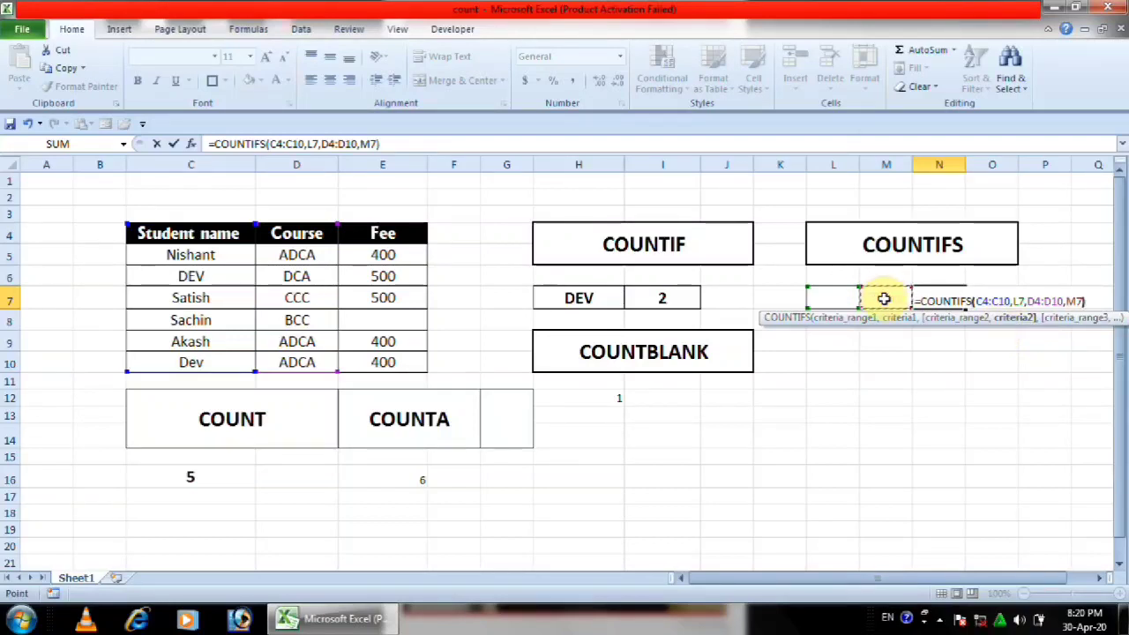
{"action": "type", "text": ")"}
{"action": "key", "text": "Return"}
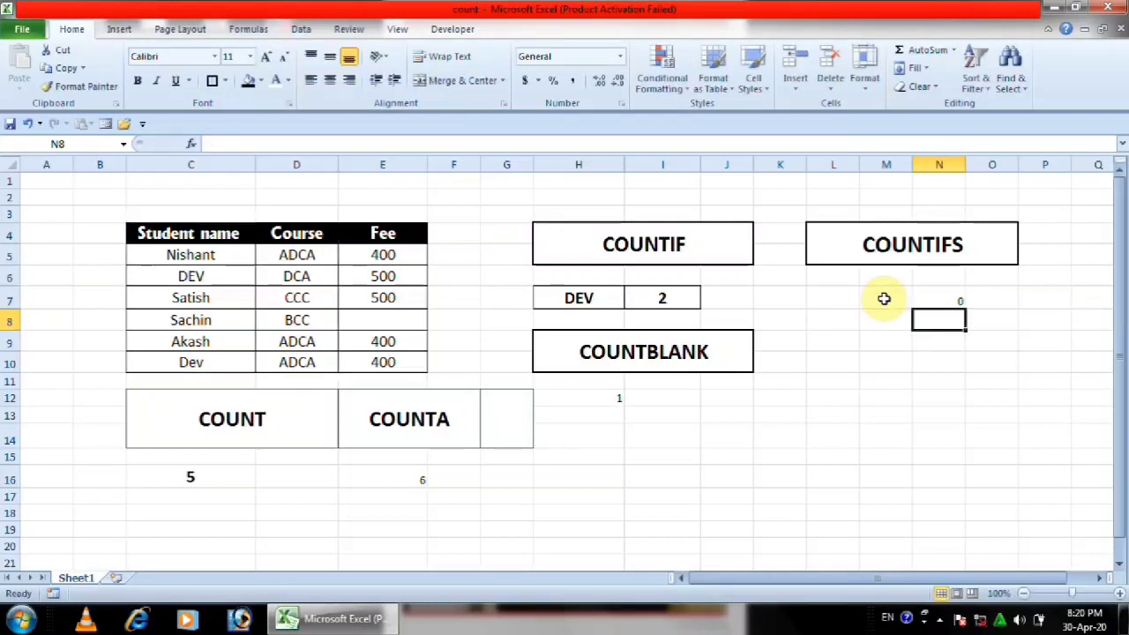
Step: Enter the same student name as in H7 into L7 and the course DCA into M7 as the COUNTIFS criteria
{"action": "left_click", "coordinate": [826, 303]}
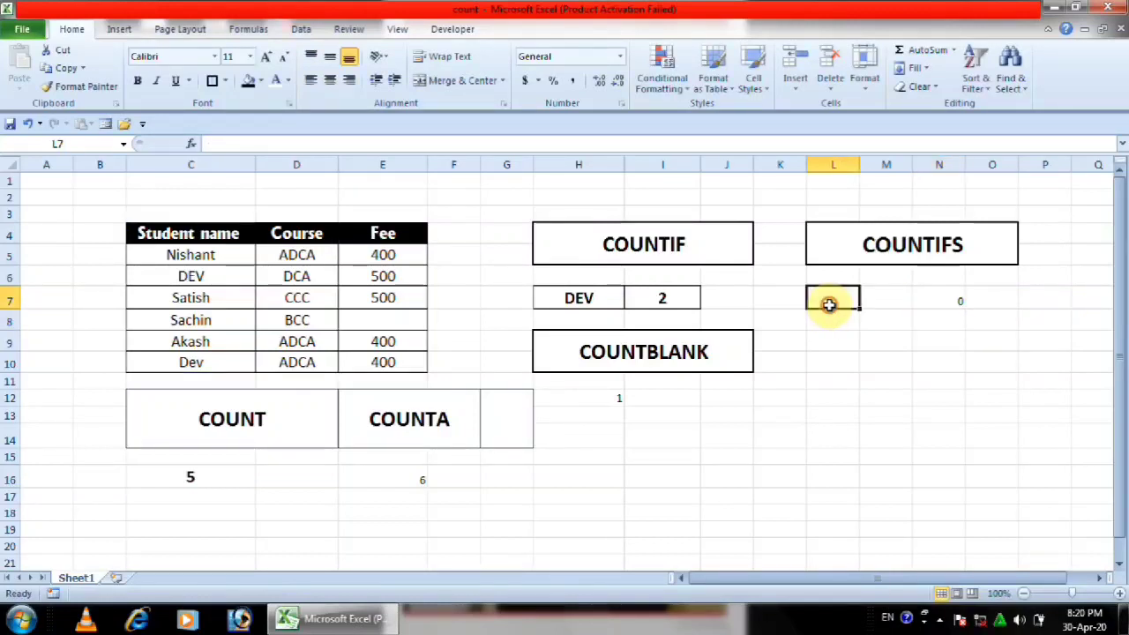
{"action": "left_click", "coordinate": [592, 300]}
{"action": "left_click", "coordinate": [641, 301]}
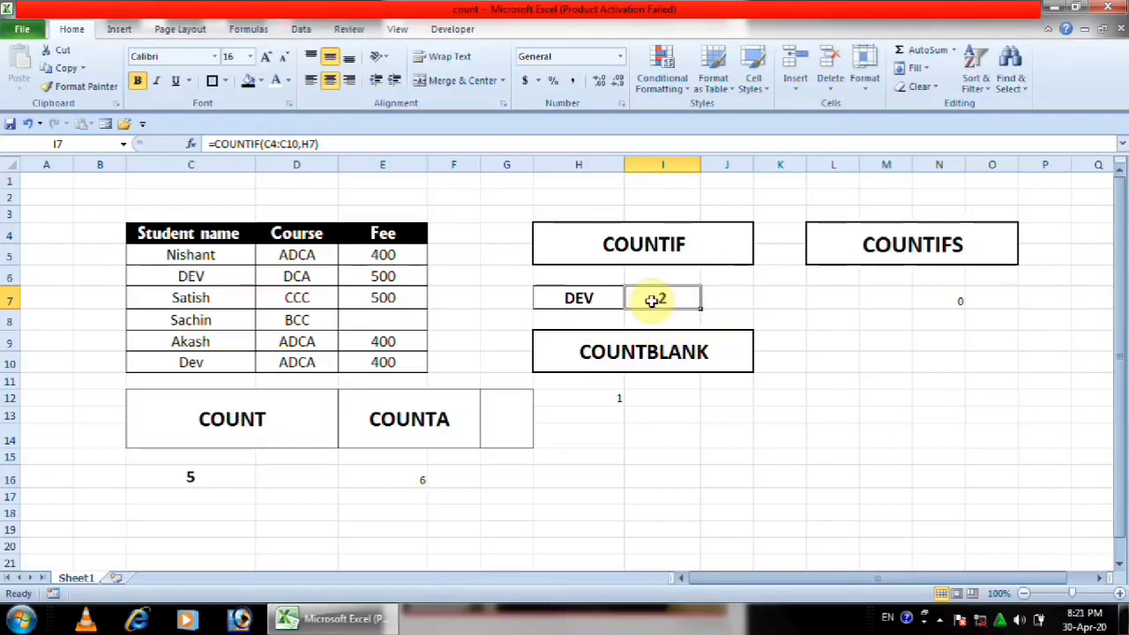
{"action": "left_click", "coordinate": [829, 297]}
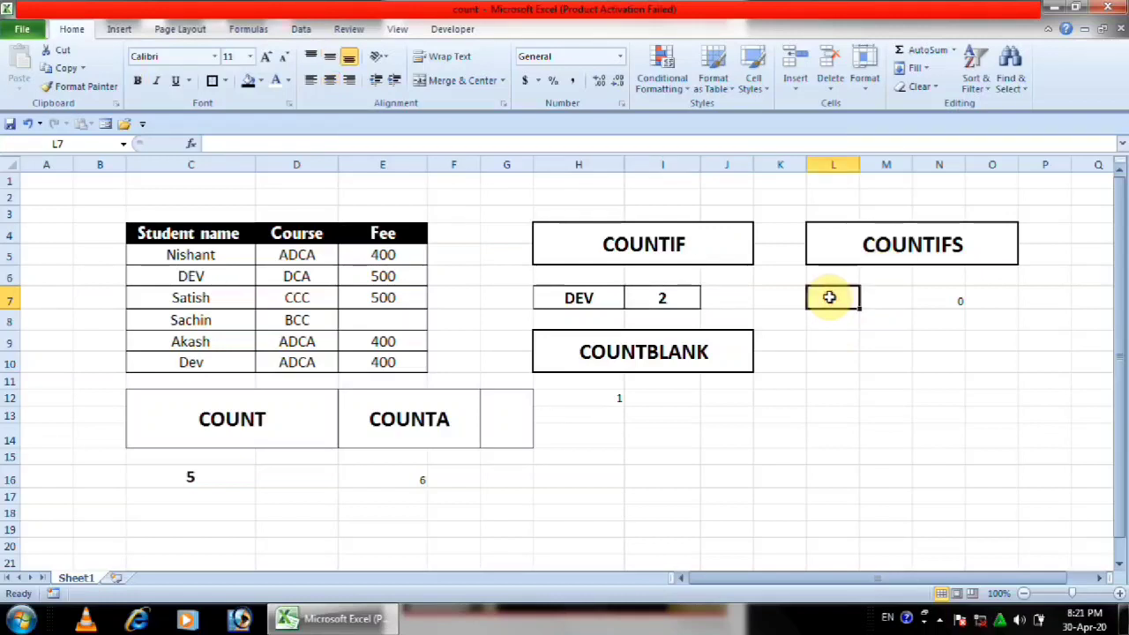
{"action": "type", "text": "DEV"}
{"action": "key", "text": "Tab"}
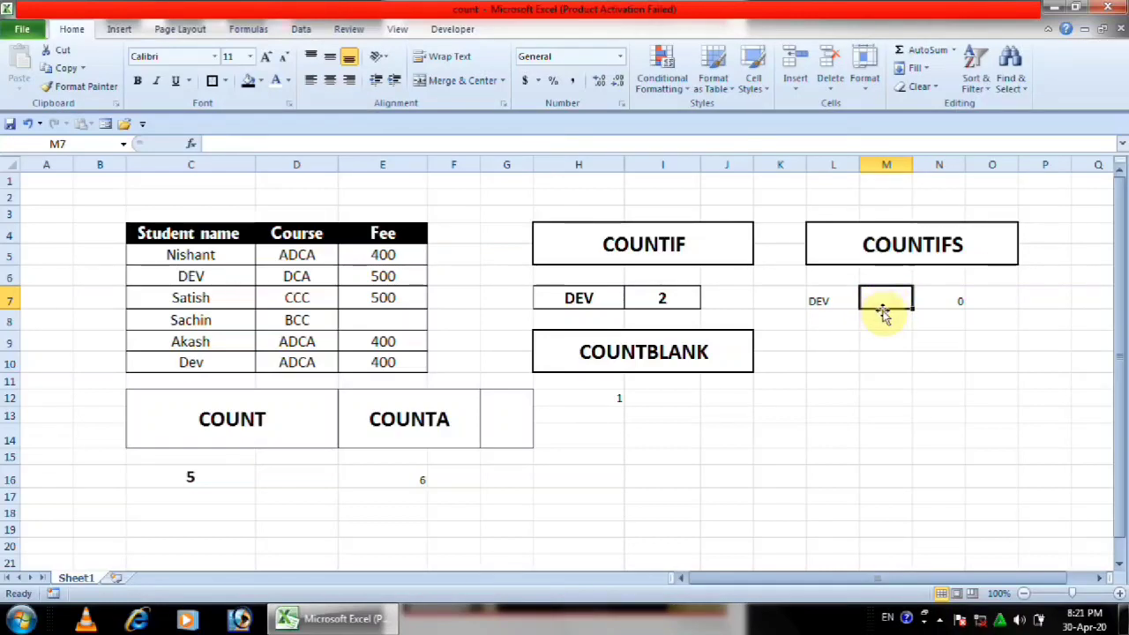
{"action": "type", "text": "DCA"}
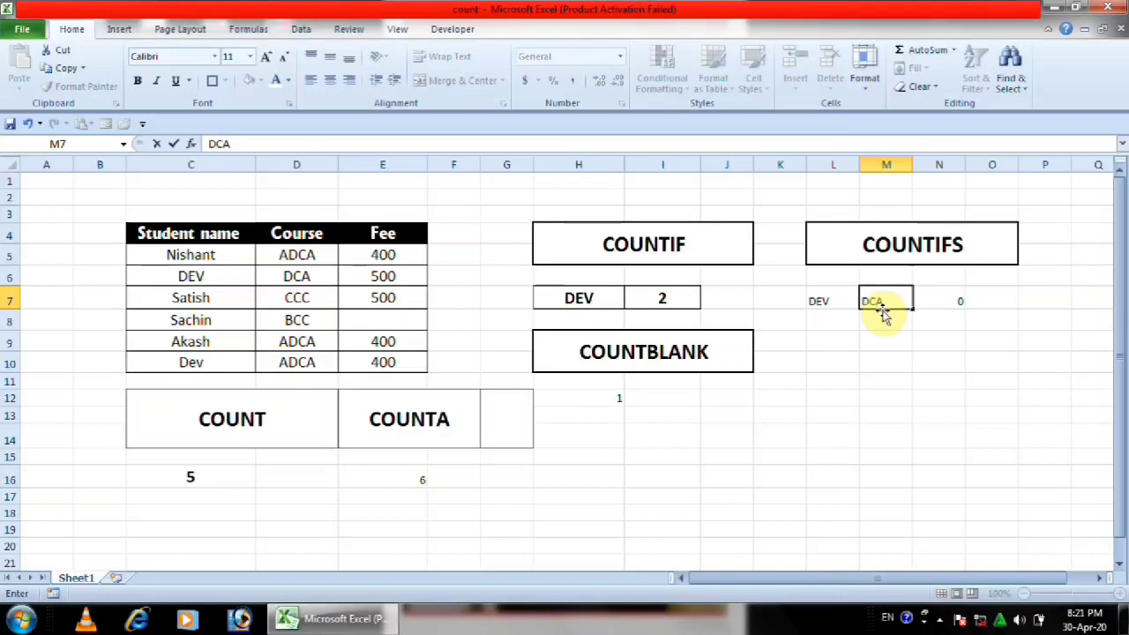
{"action": "key", "text": "Return"}
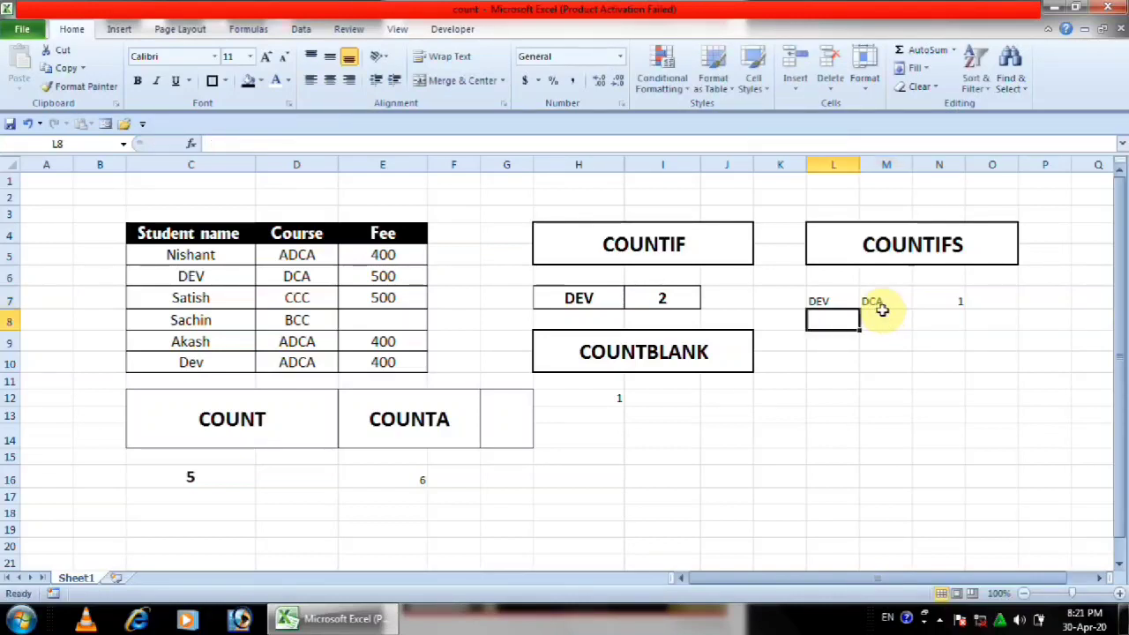
{"action": "left_click", "coordinate": [833, 300]}
{"action": "left_click", "coordinate": [876, 299]}
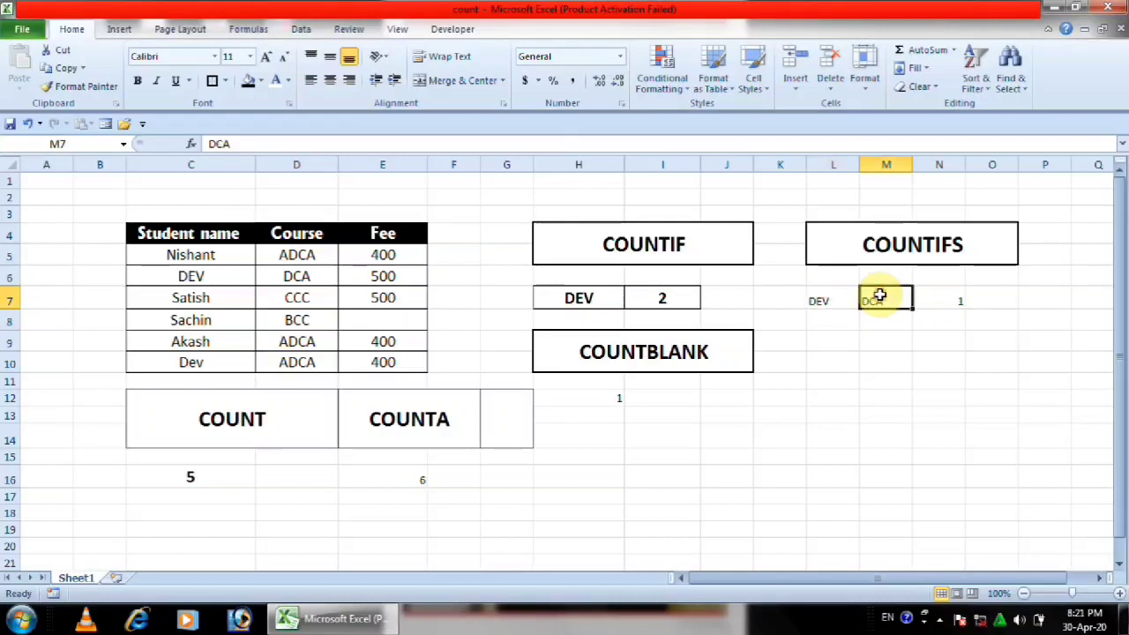
{"action": "left_click", "coordinate": [943, 299]}
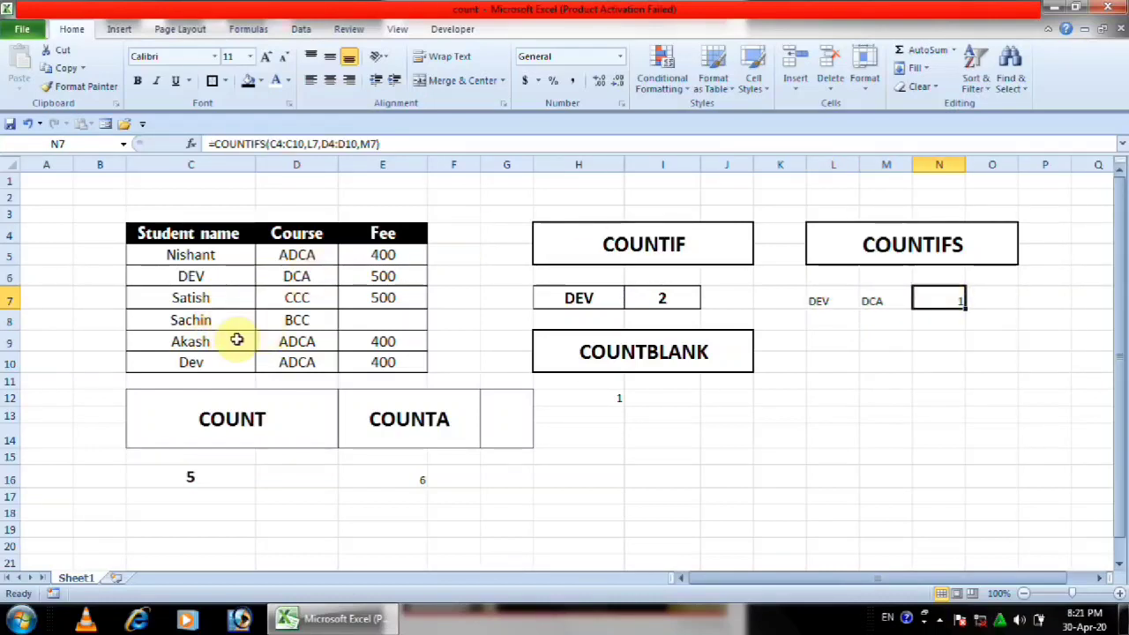
Step: Replace the student name in C8 with the one in L7, set the course in D8 to DCA, and check the N7 formula
{"action": "left_click", "coordinate": [218, 318]}
{"action": "type", "text": "DEV"}
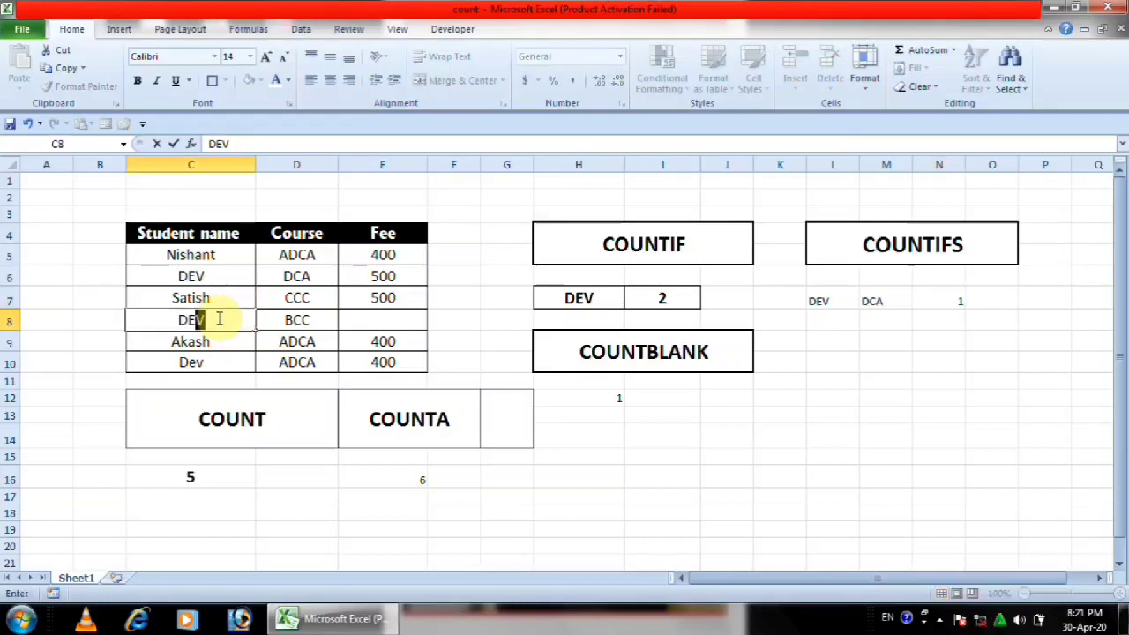
{"action": "key", "text": "Tab"}
{"action": "type", "text": "DCA"}
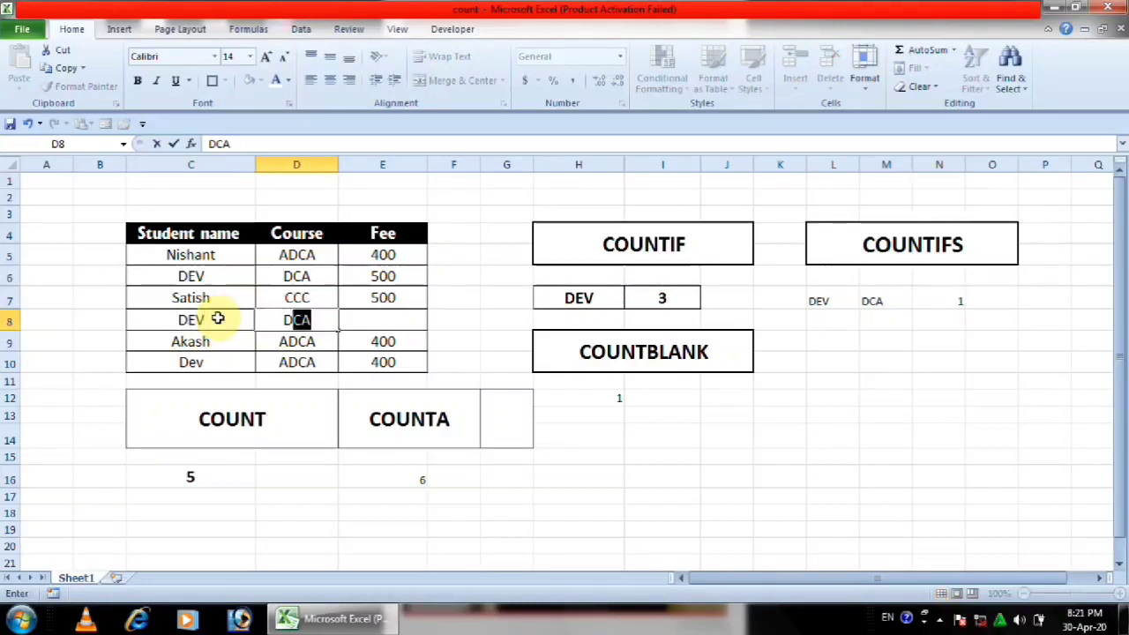
{"action": "key", "text": "Return"}
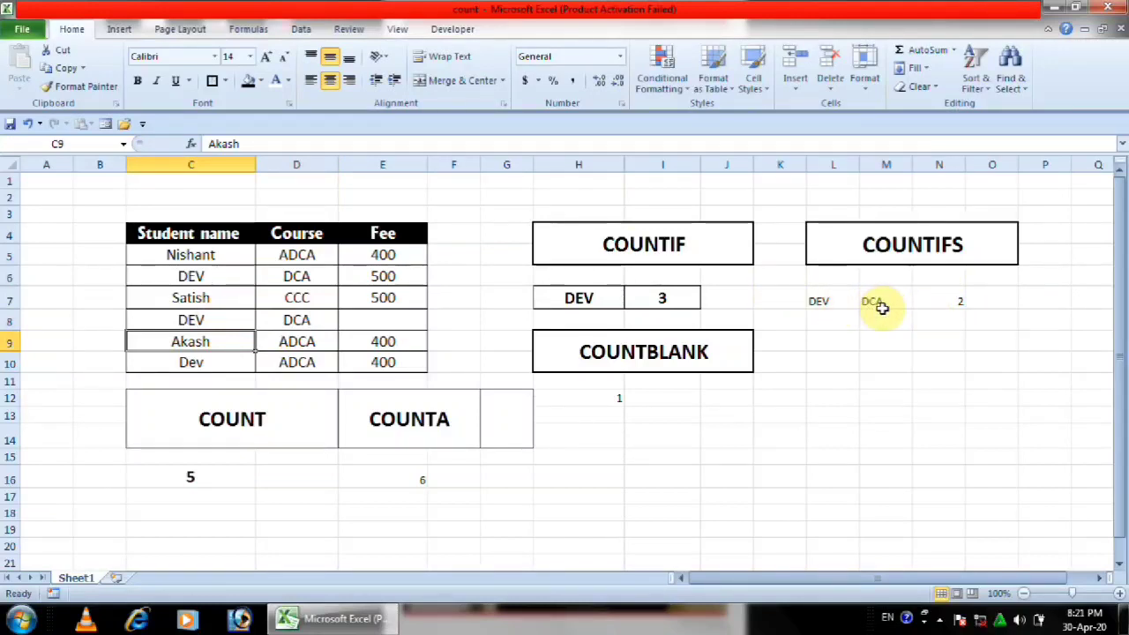
{"action": "left_click", "coordinate": [955, 296]}
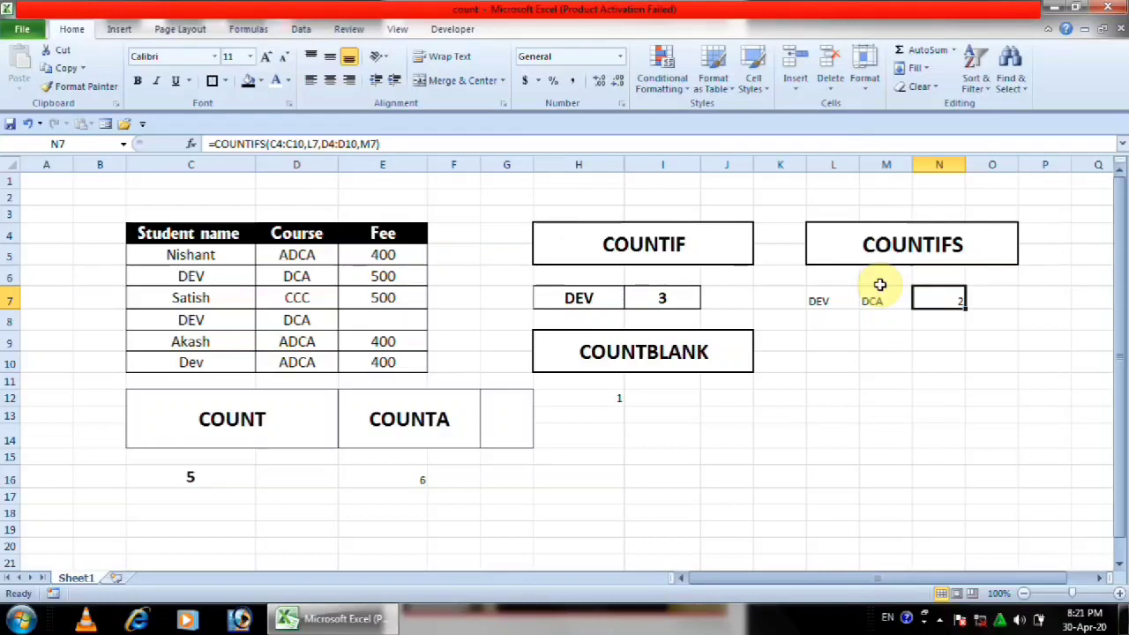
{"action": "left_click", "coordinate": [939, 622]}
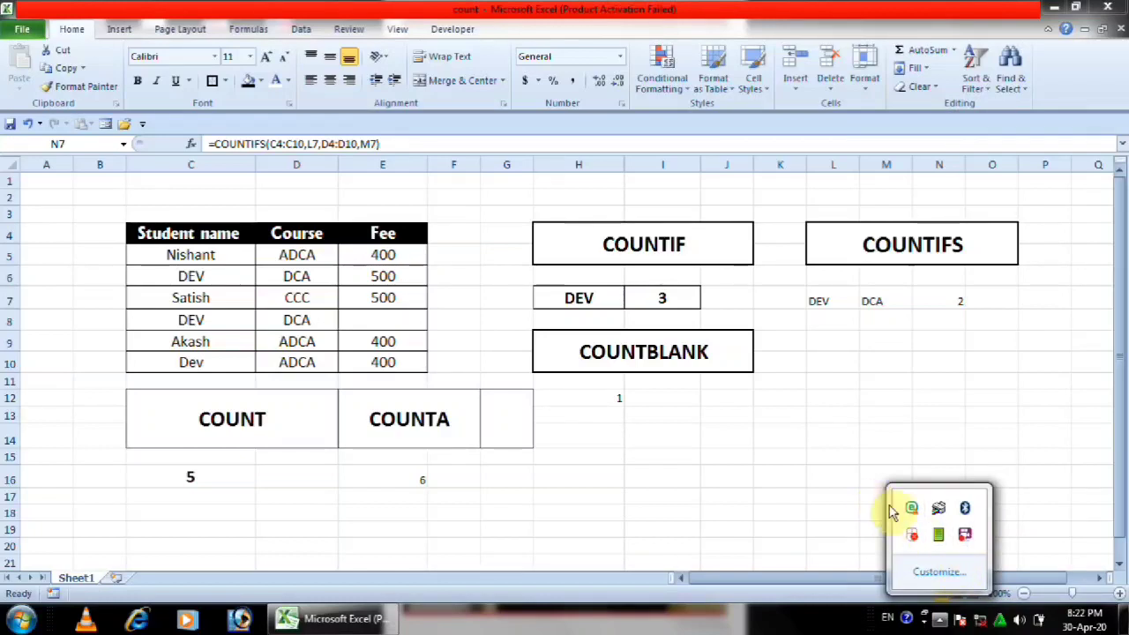
{"action": "right_click", "coordinate": [964, 535]}
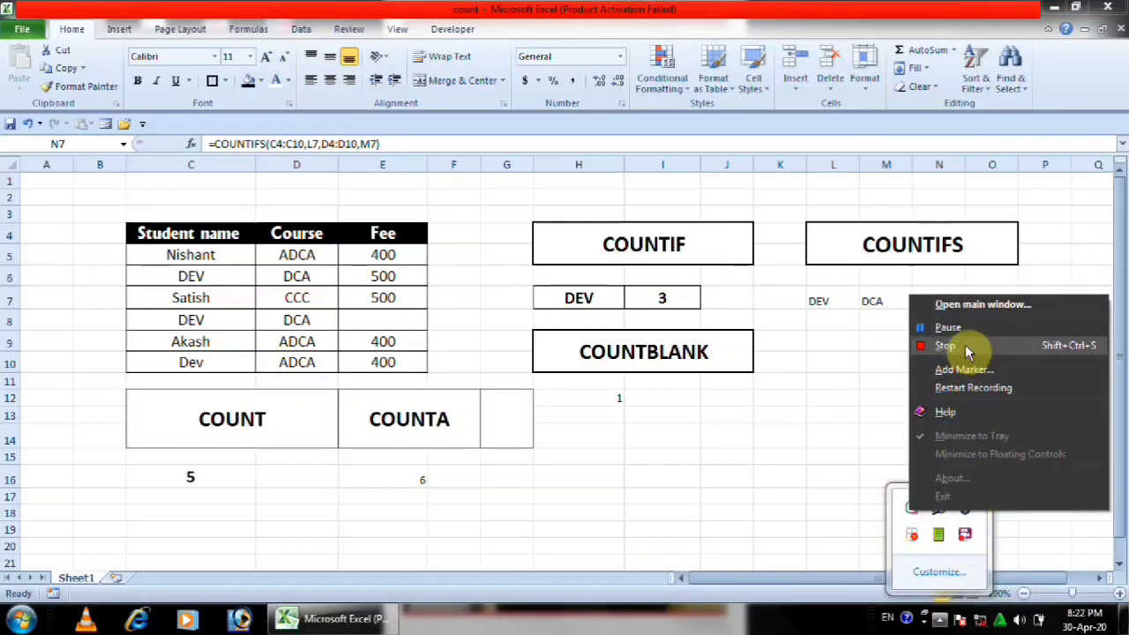